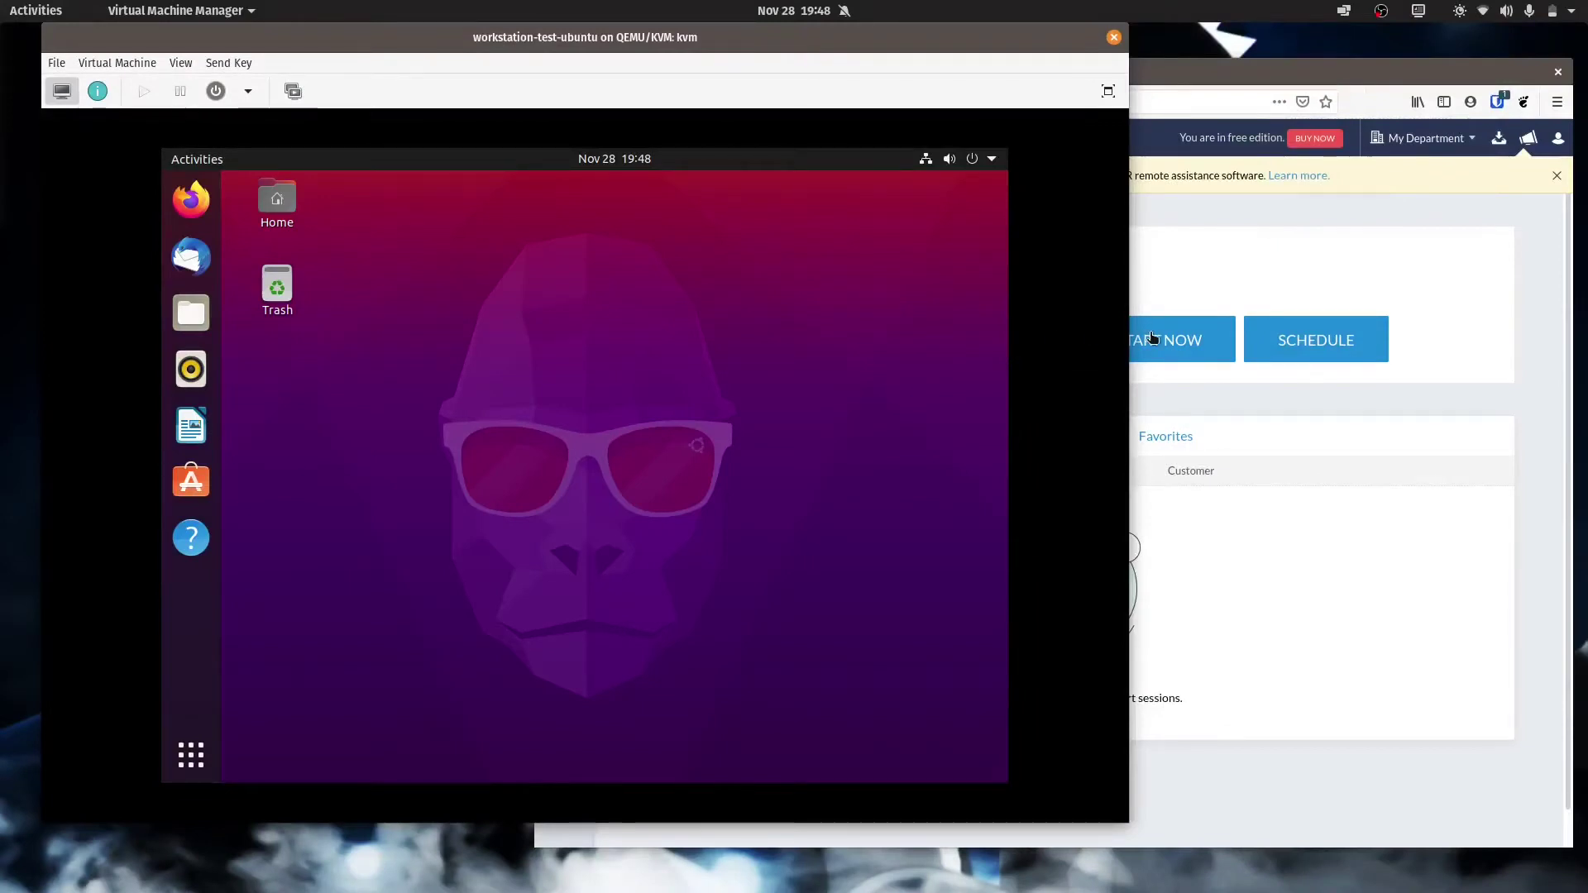
Start a new remote support session, move its viewer window right, and launch Firefox in the VM
click(1255, 236)
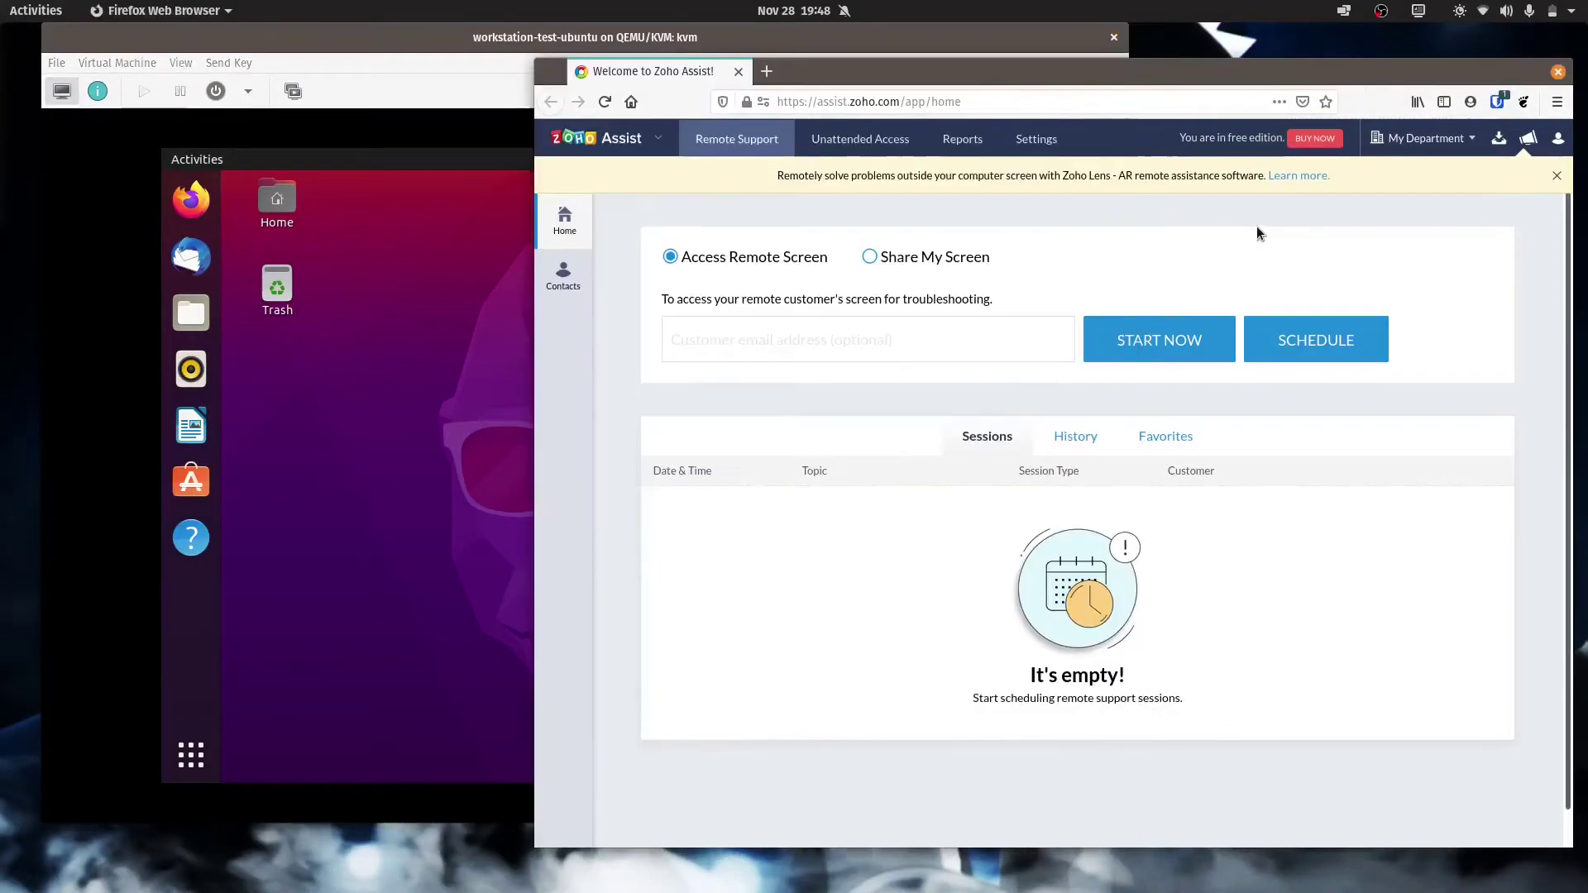
click(1164, 340)
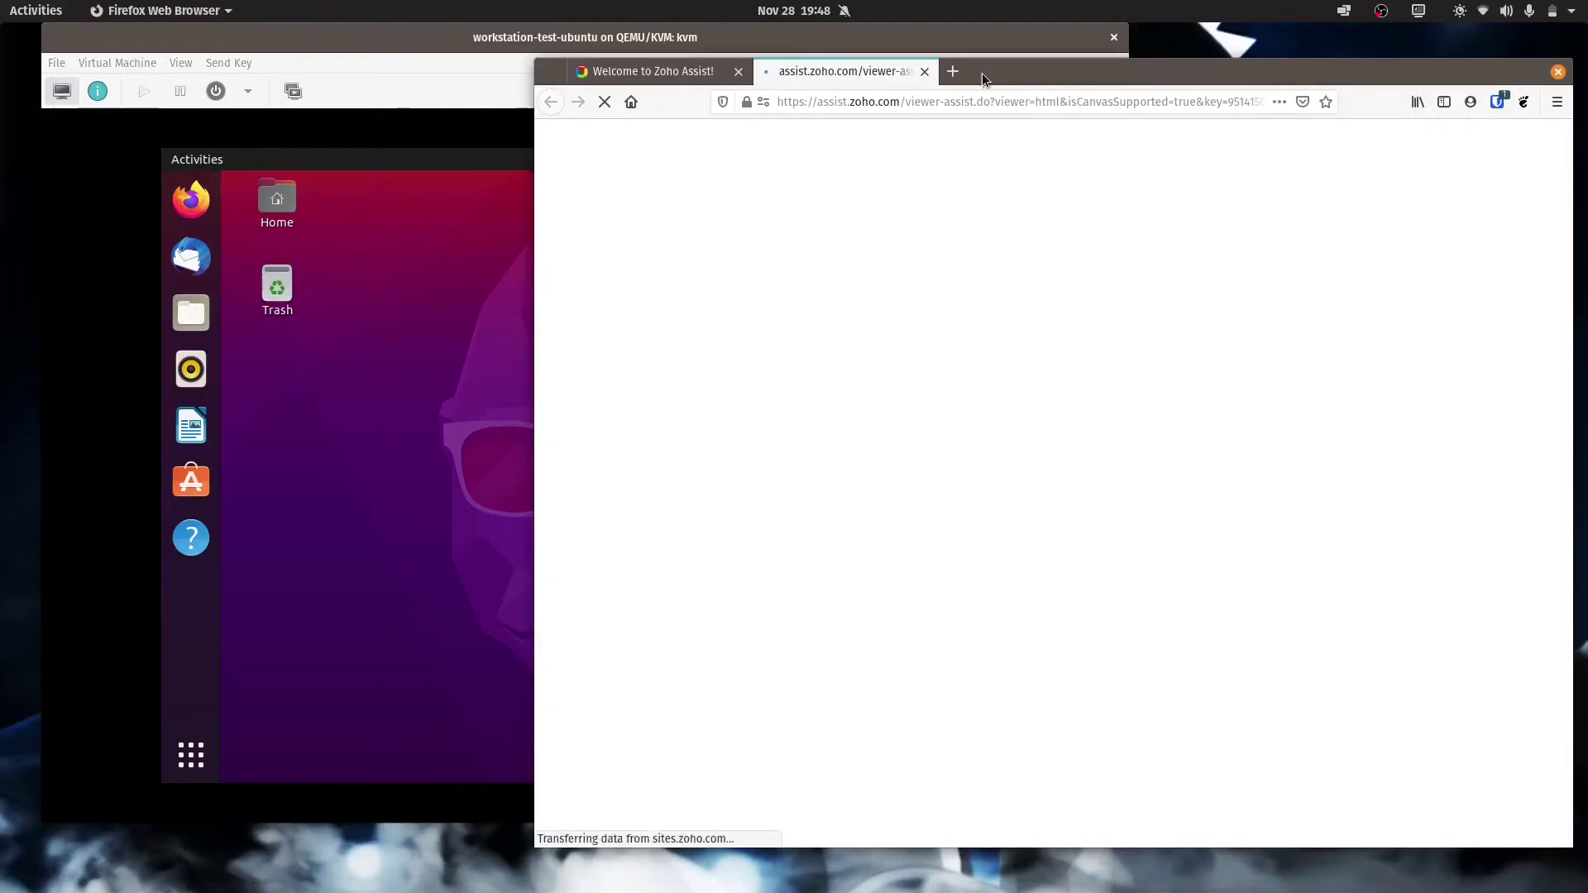
drag(1003, 71, 1185, 70)
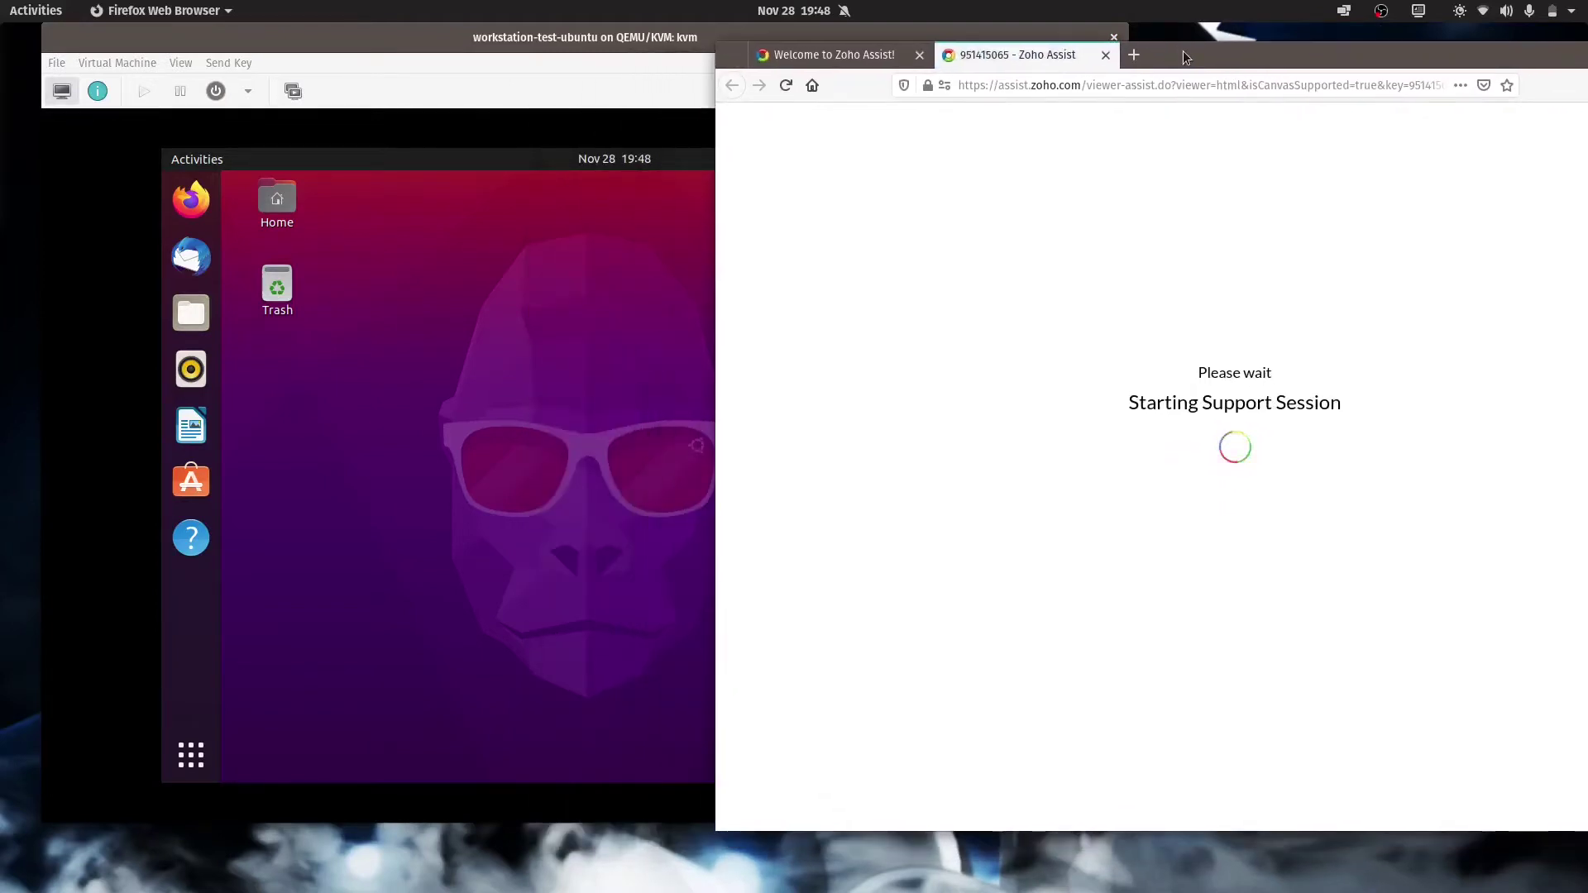
click(560, 347)
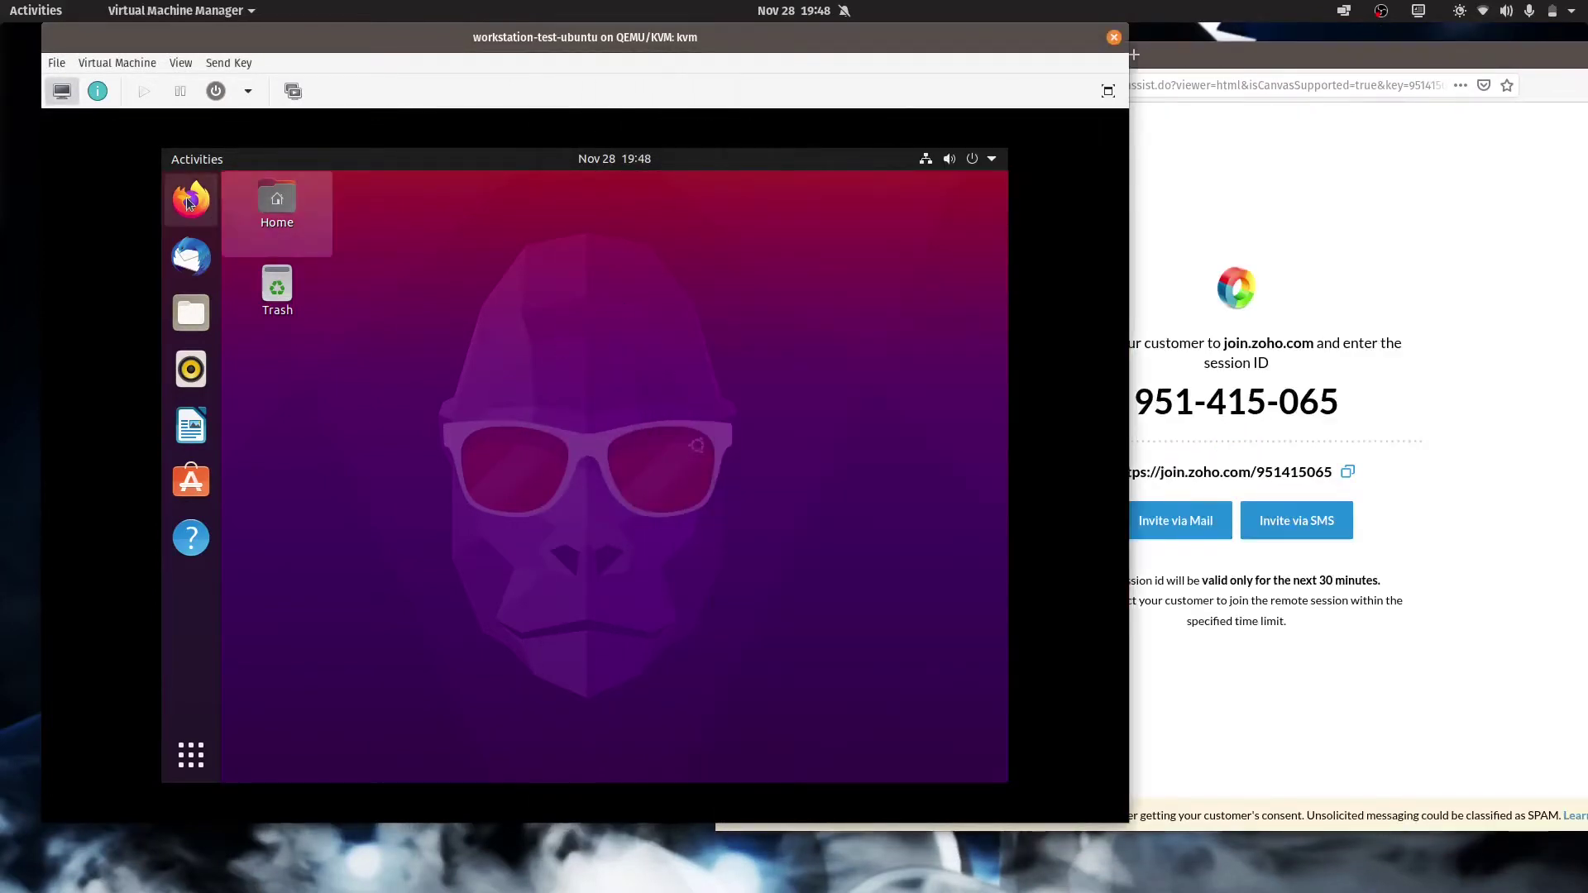
click(191, 199)
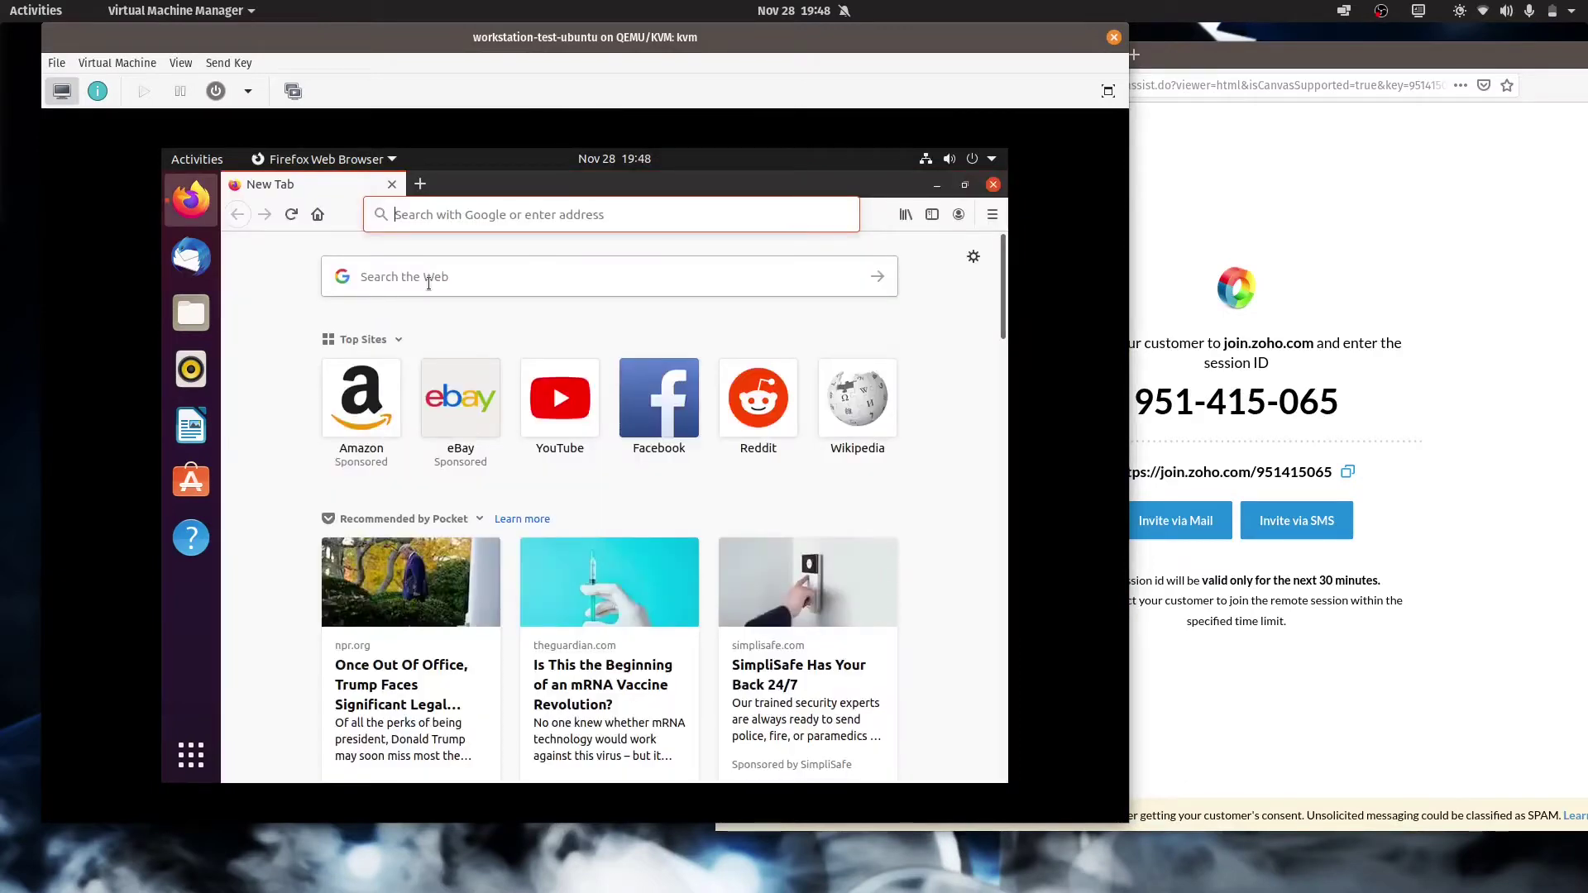
Go to join.zoho.com in the VM's browser and dismiss the encrypted DNS notice
click(440, 217)
text(j)
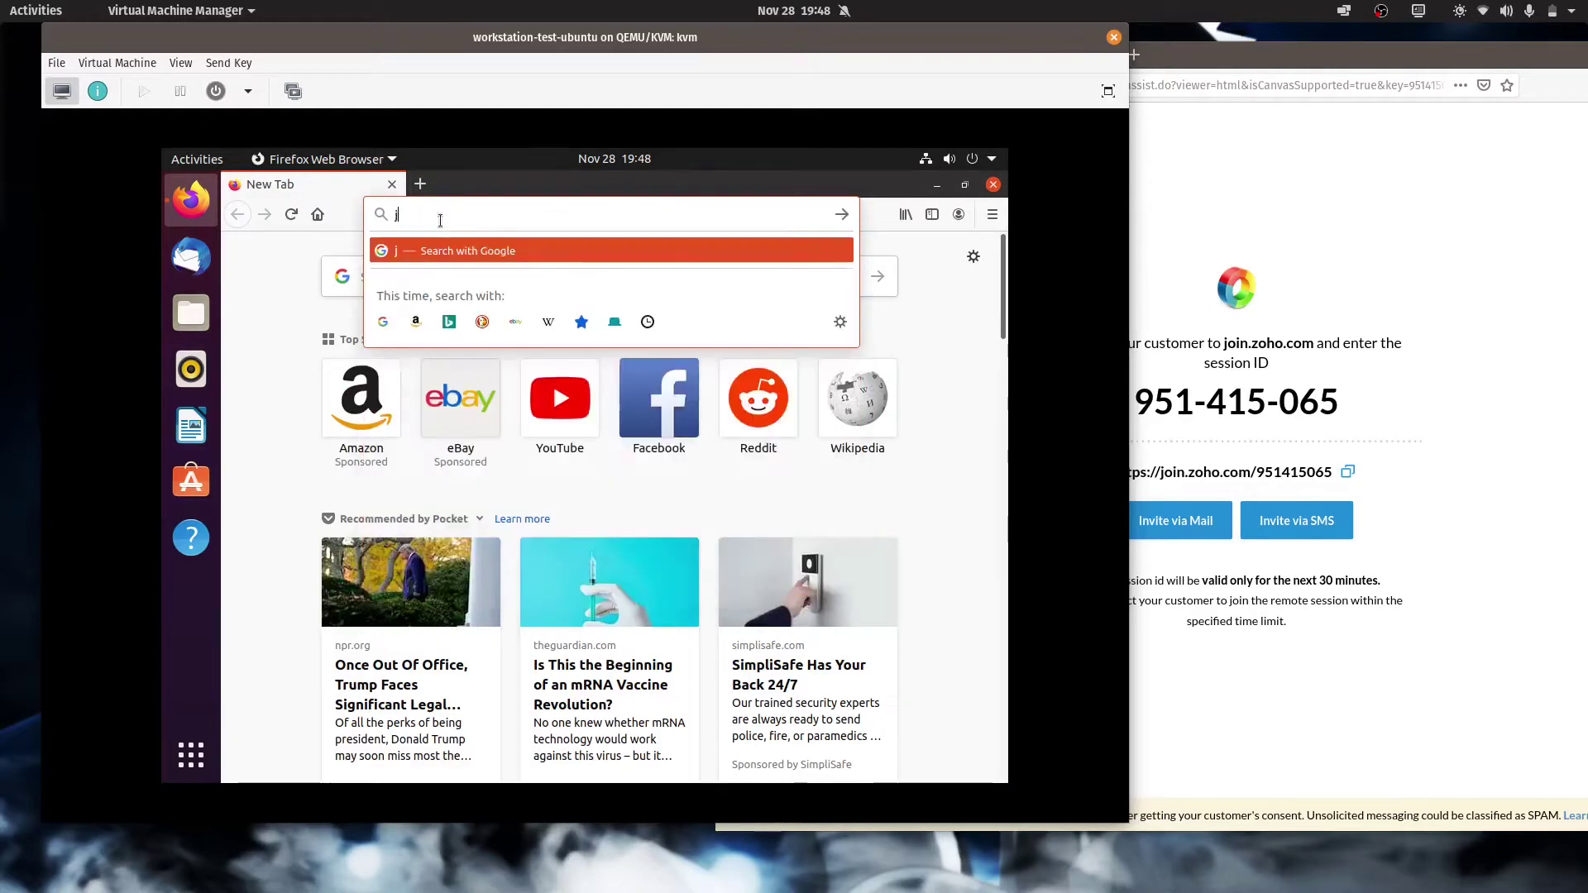
text(oi)
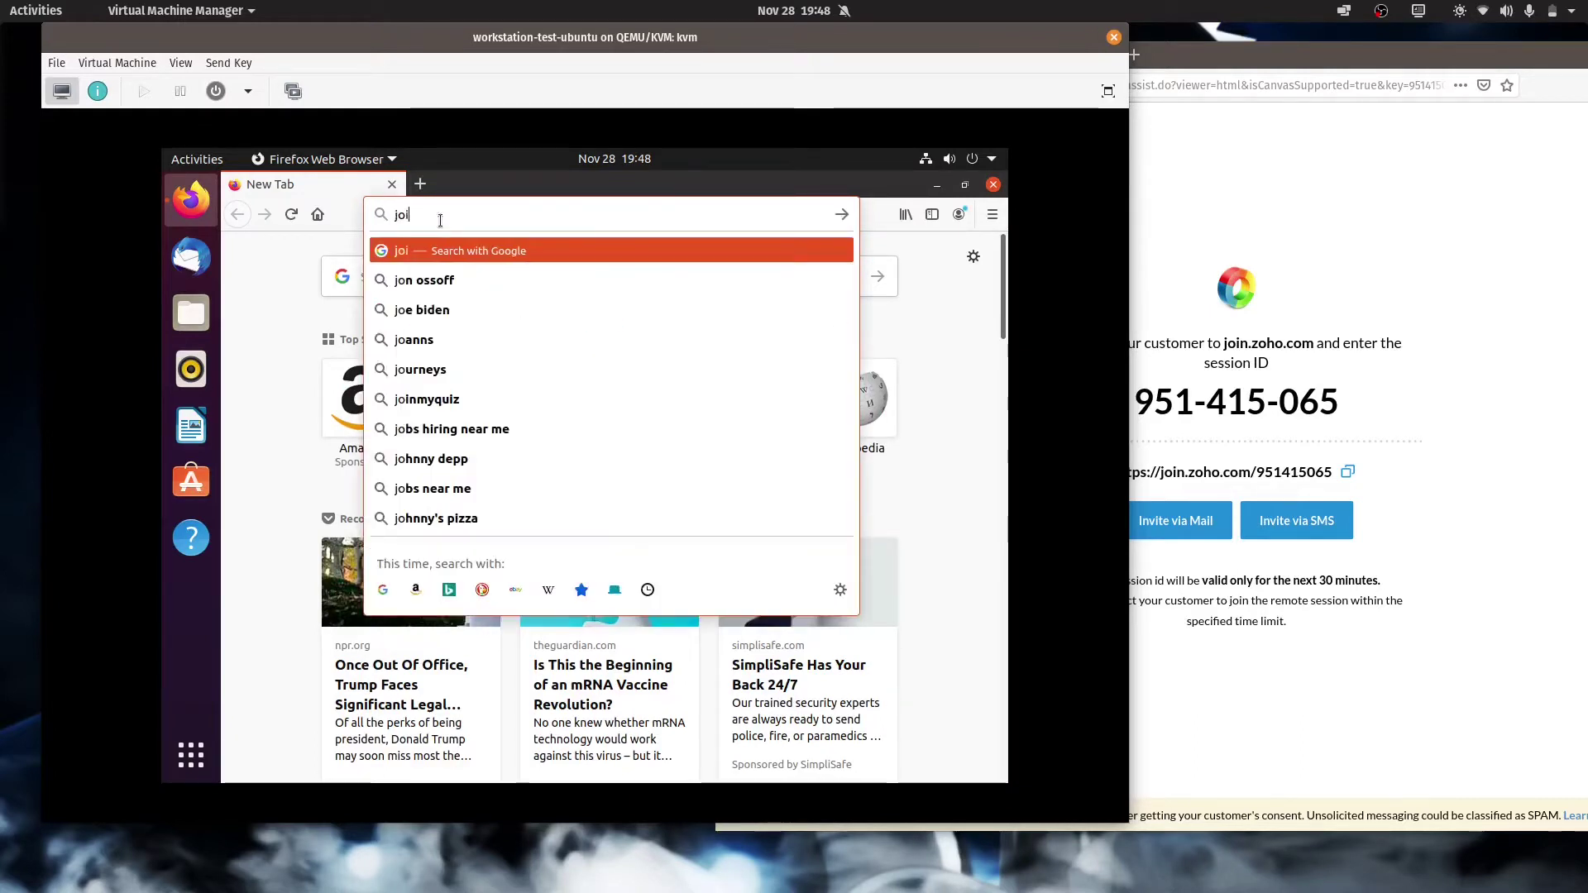
text(n.zoho.com)
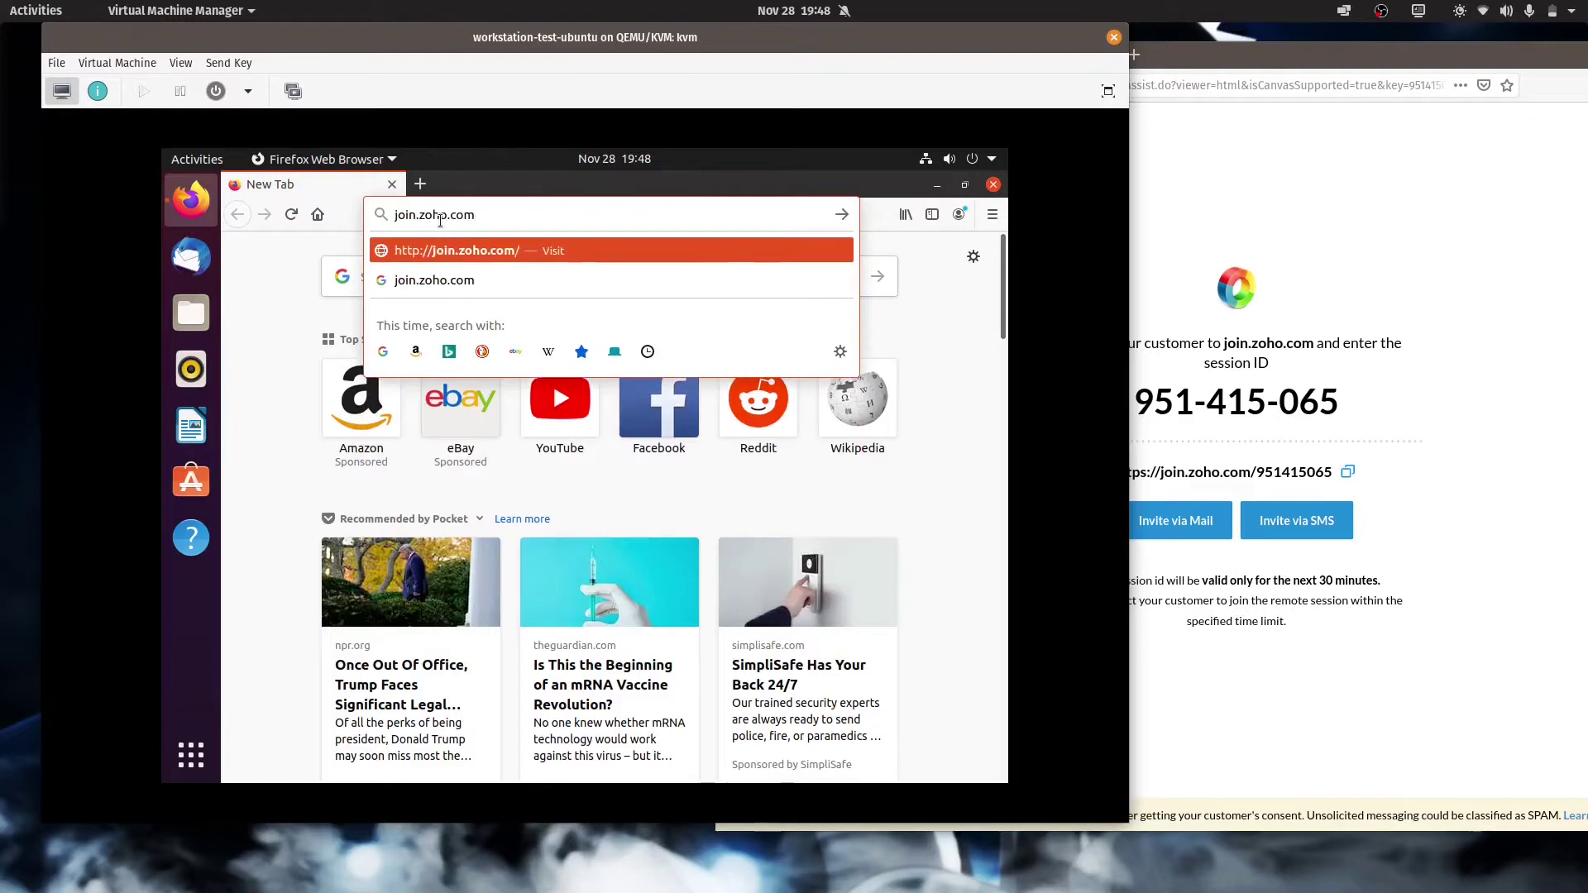
key(Return)
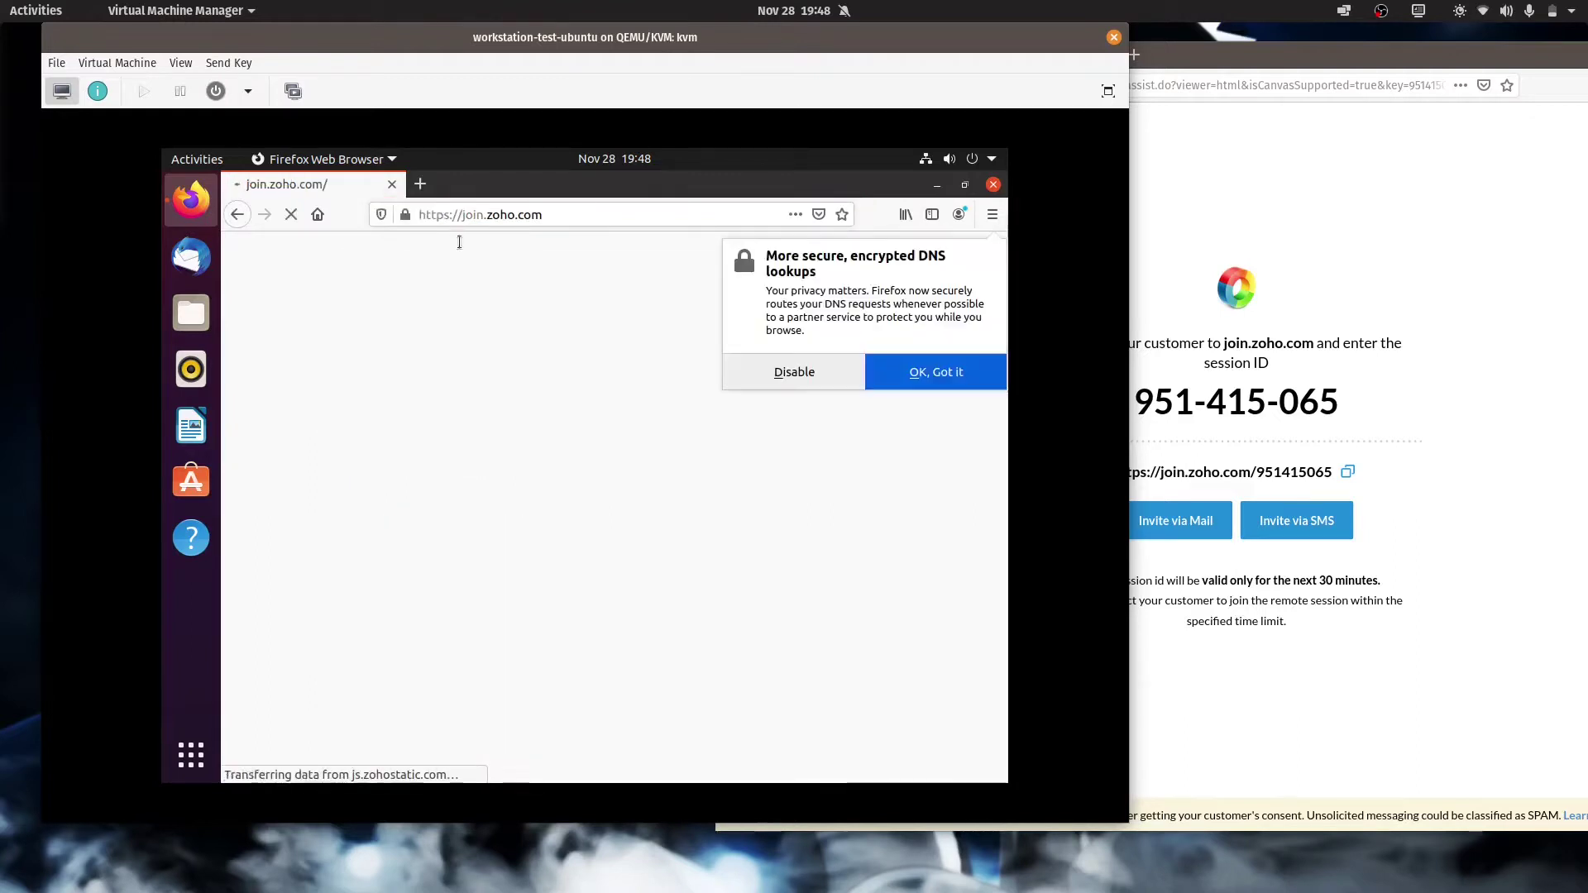
click(925, 390)
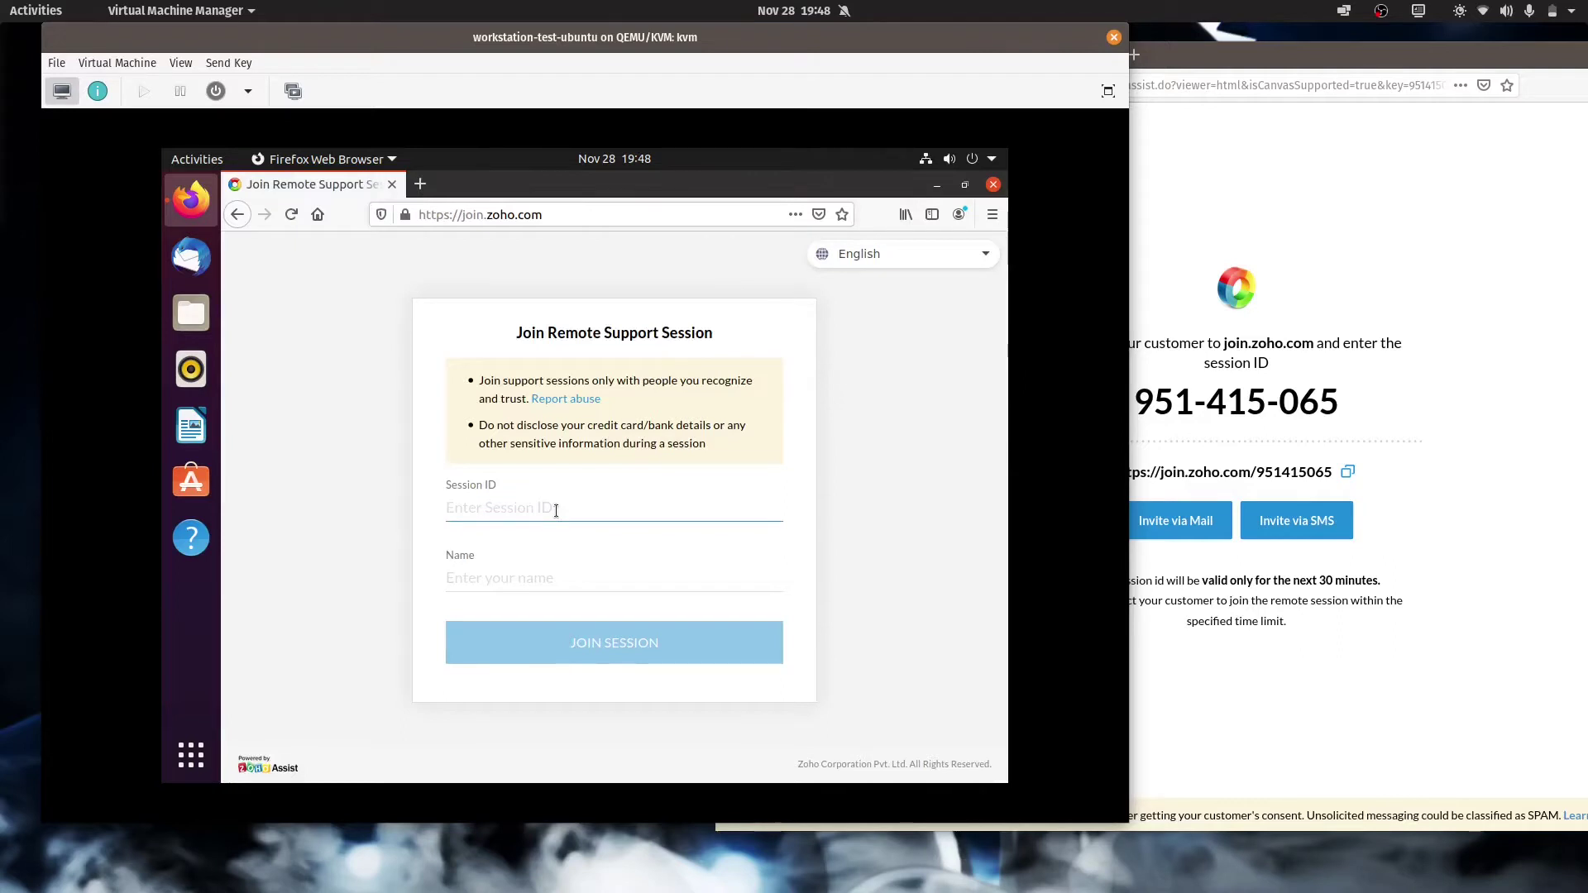
Enter the session ID and the name Ubuntu, then join the session
text(951415065)
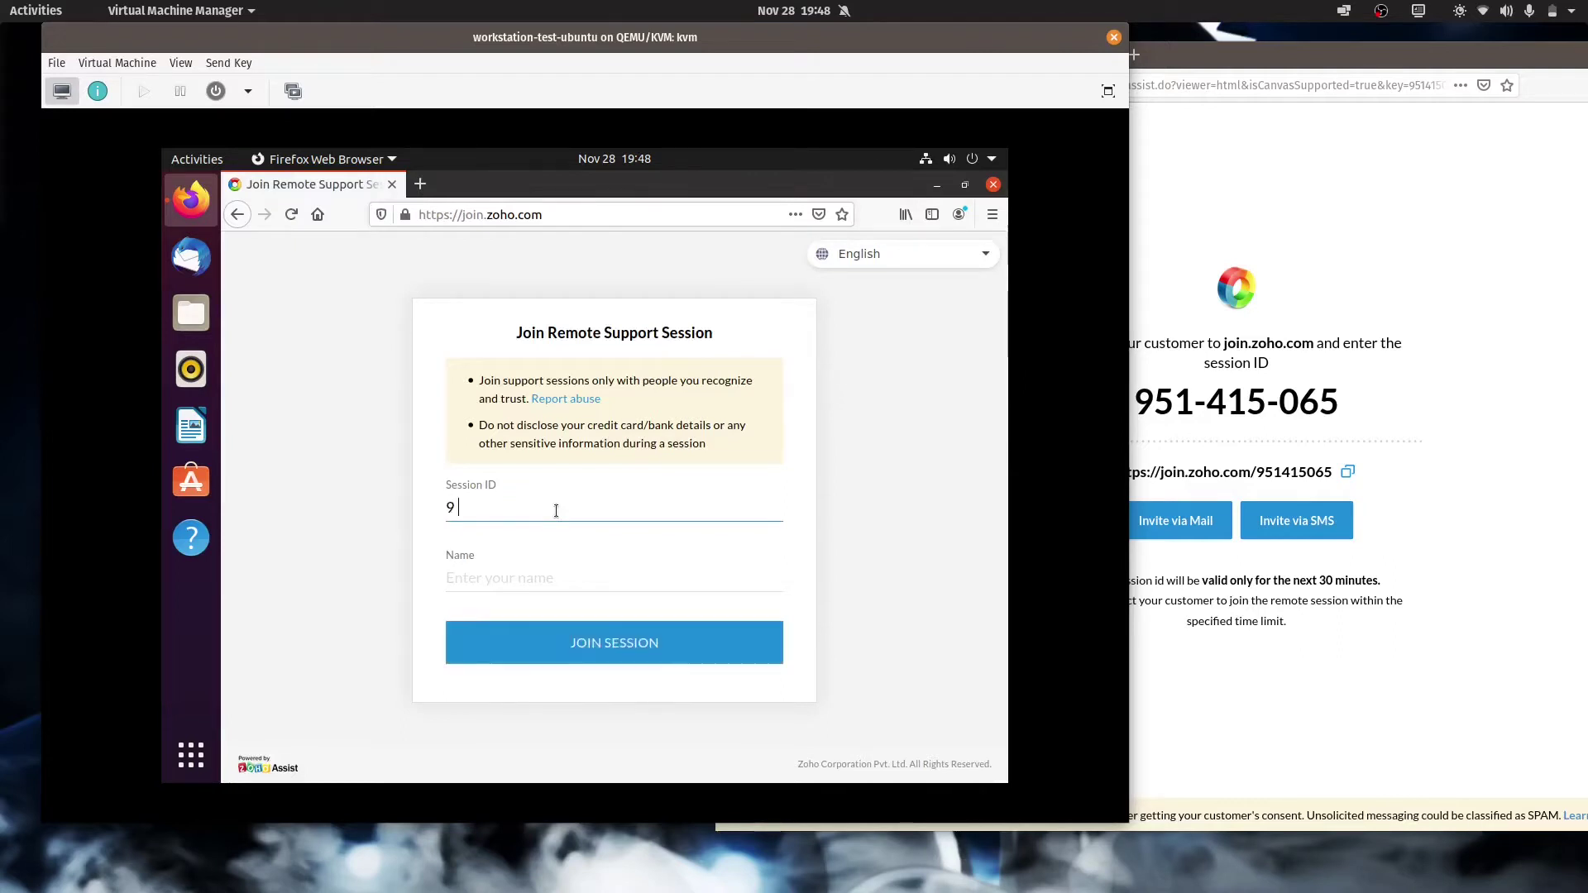
click(519, 577)
text(Ubuntu)
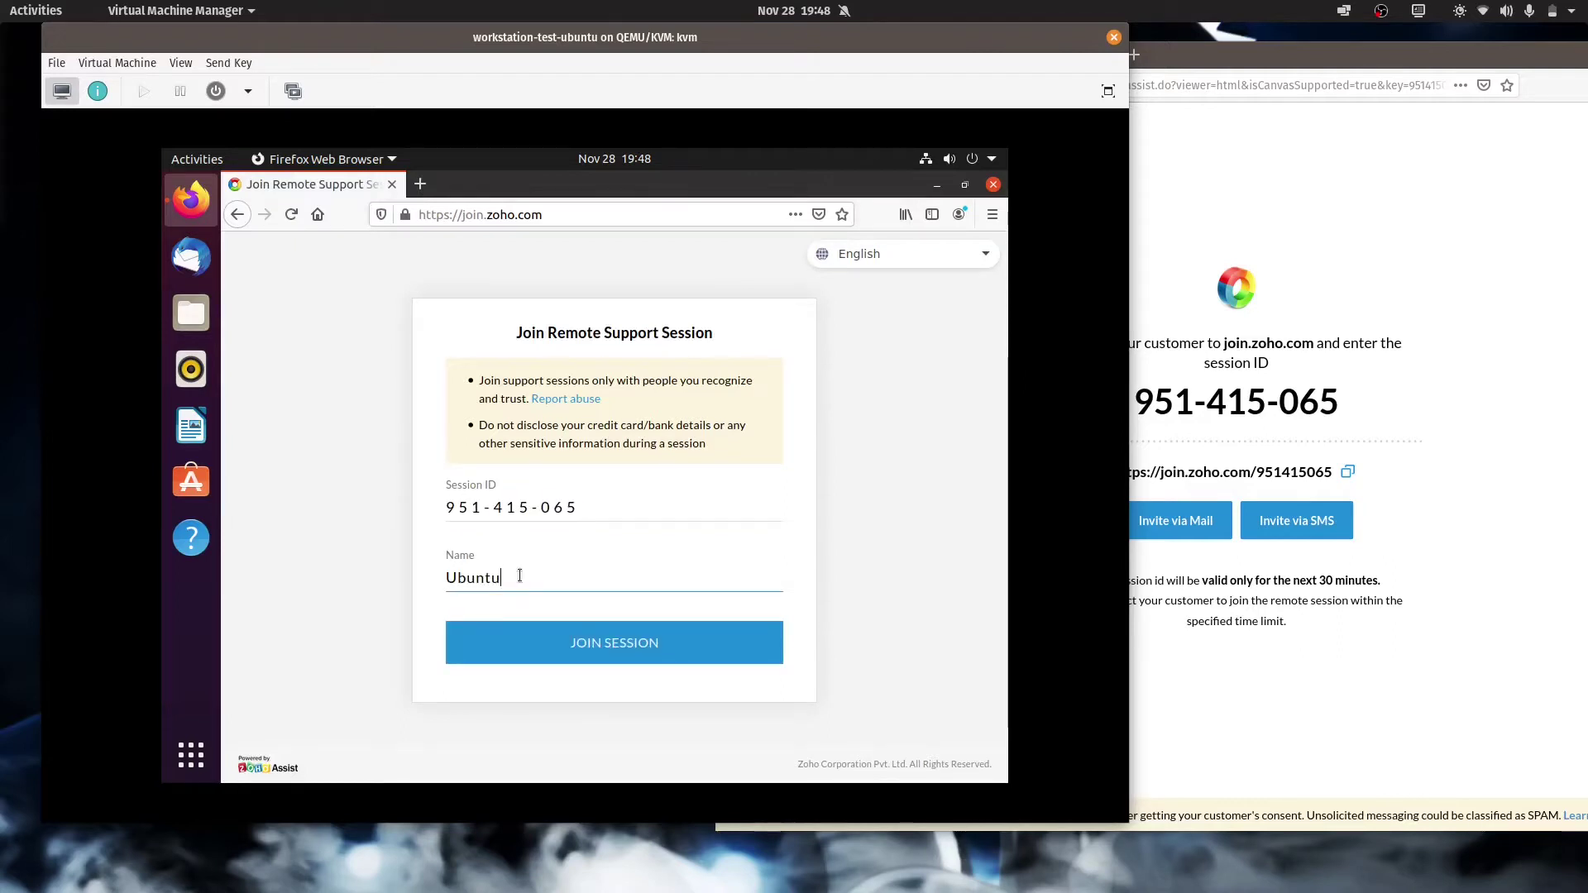
click(590, 648)
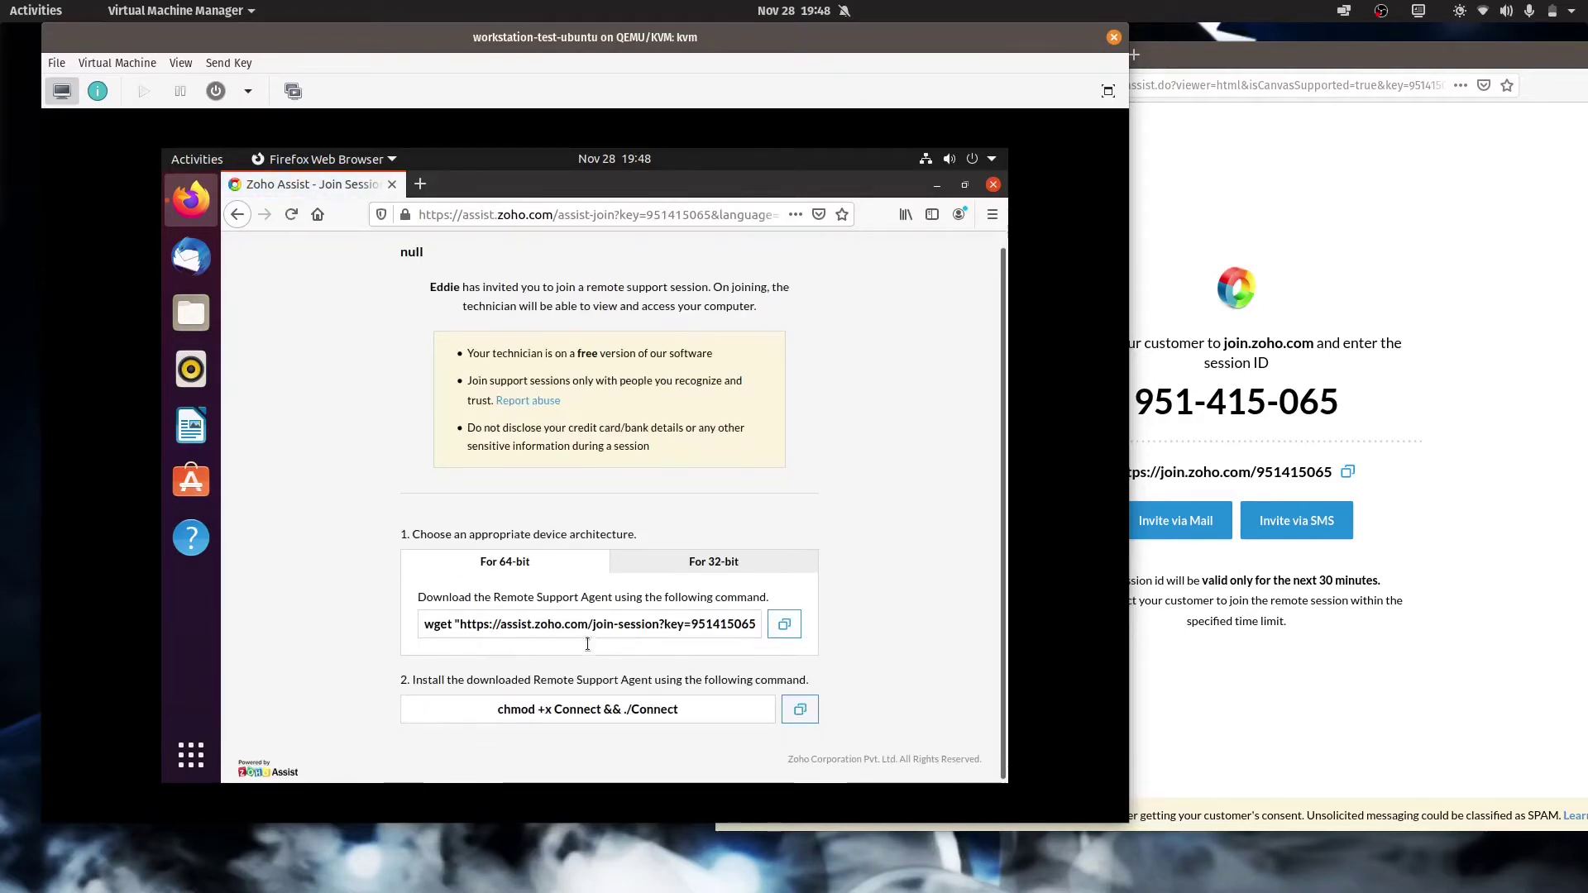
Copy the 64-bit wget agent download command and bring up the guest's application list
scroll(587, 643, down, 1)
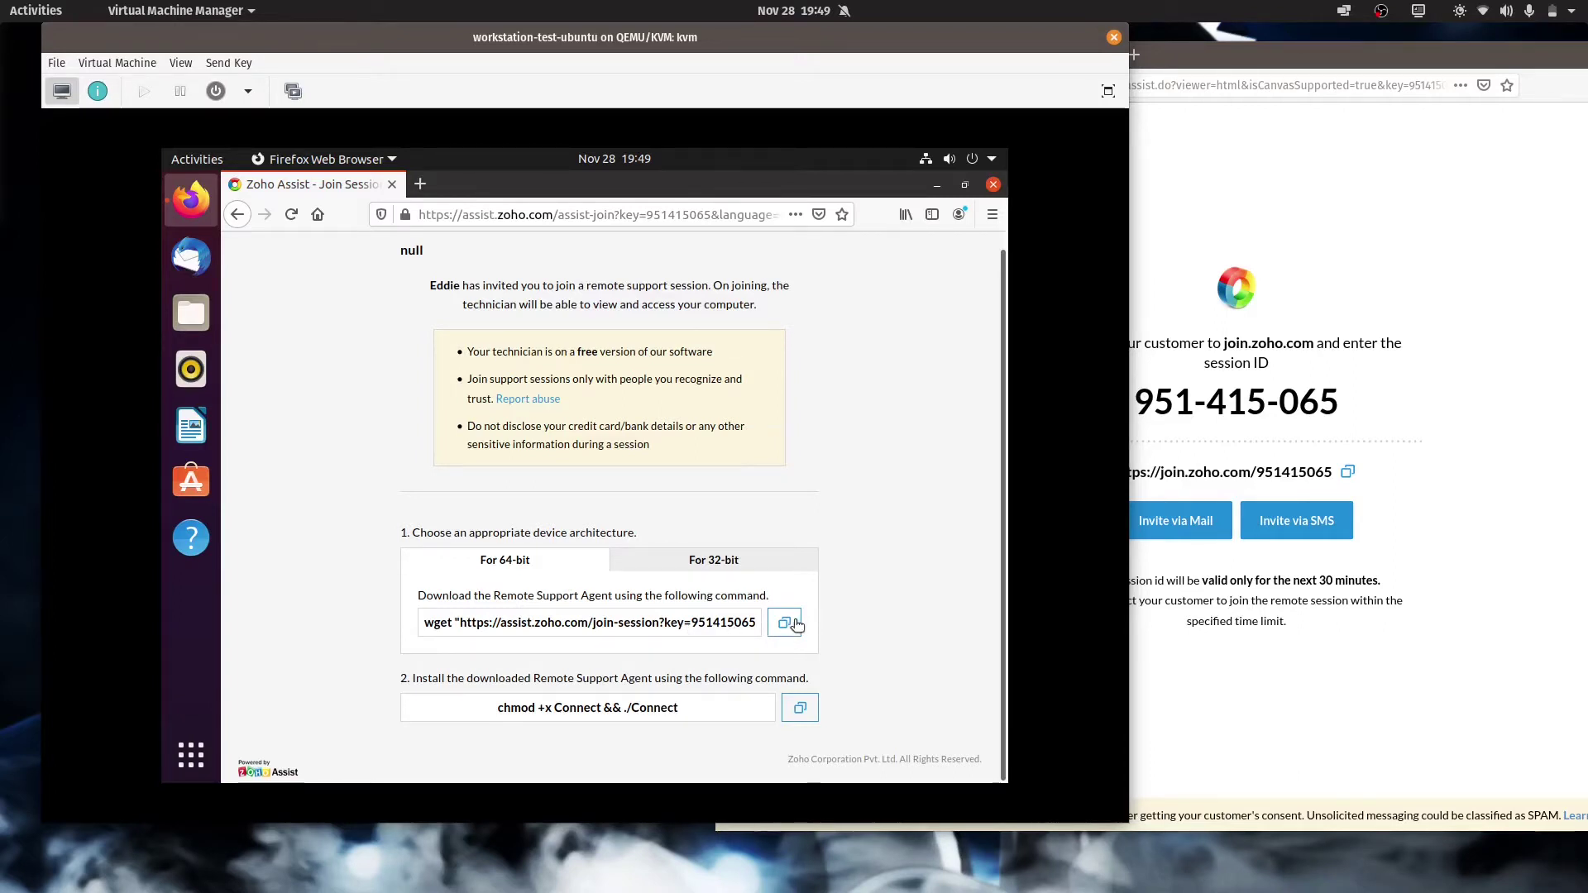
click(797, 624)
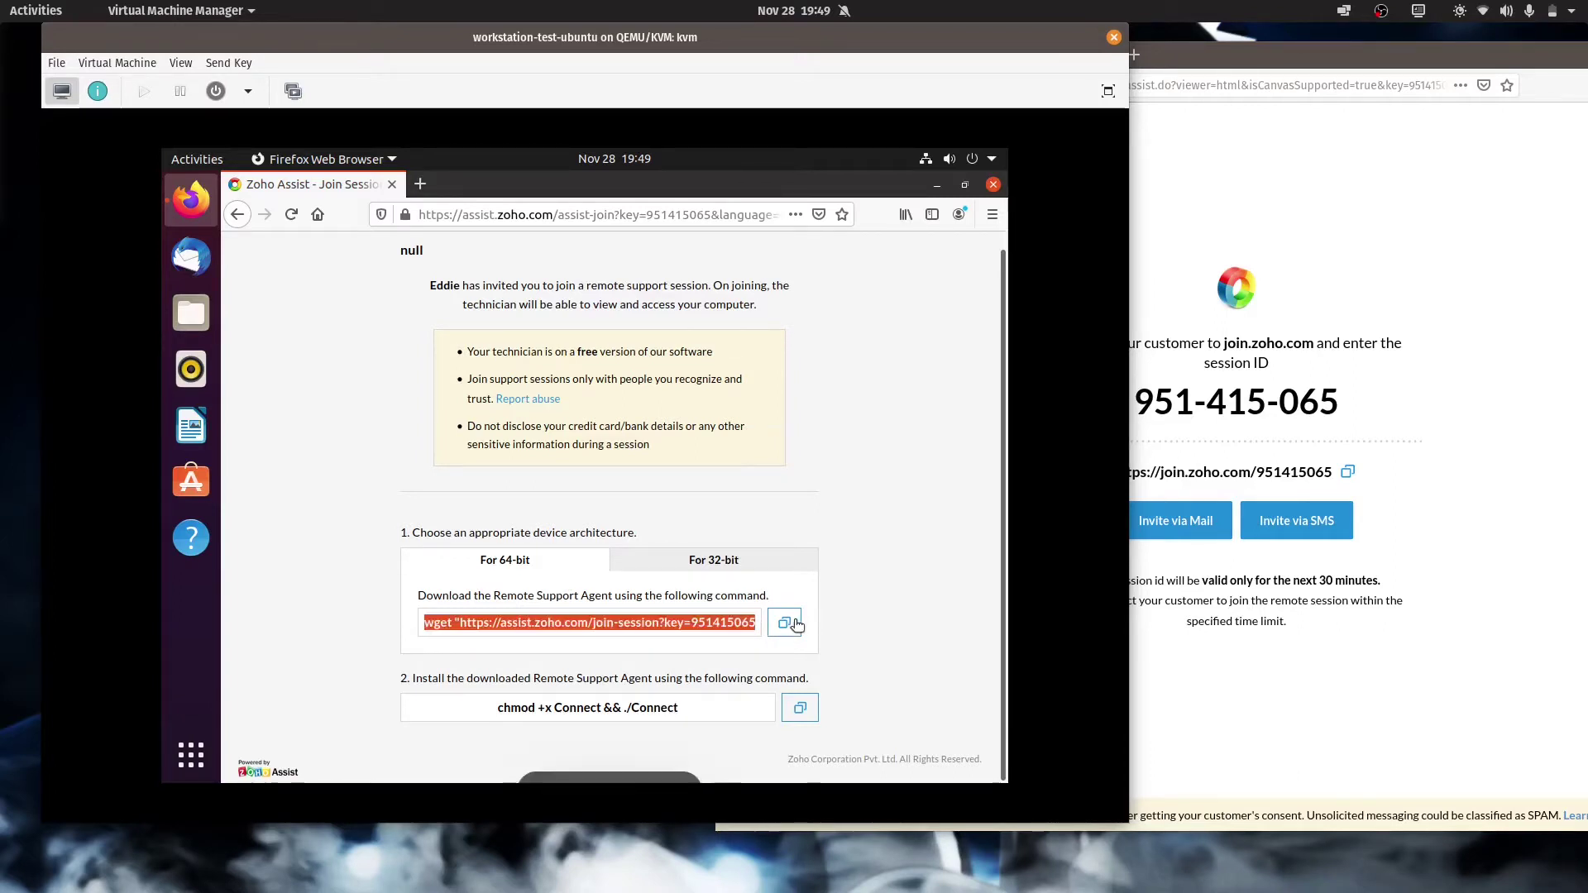
click(183, 754)
Open Terminal and run the pasted 64-bit wget command to download the agent
text(termin)
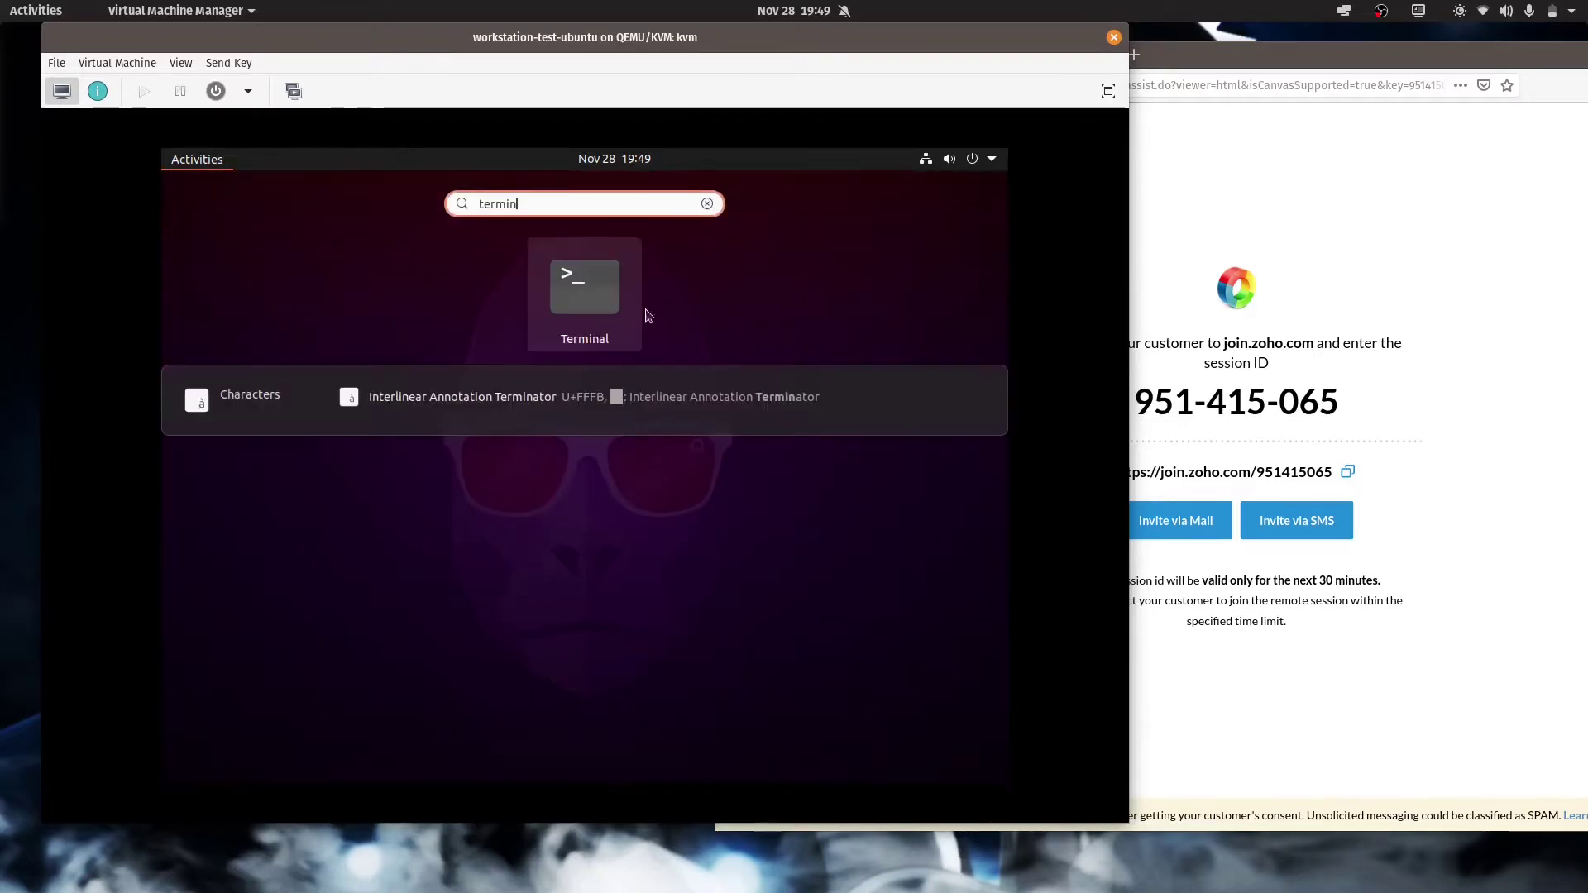
click(594, 273)
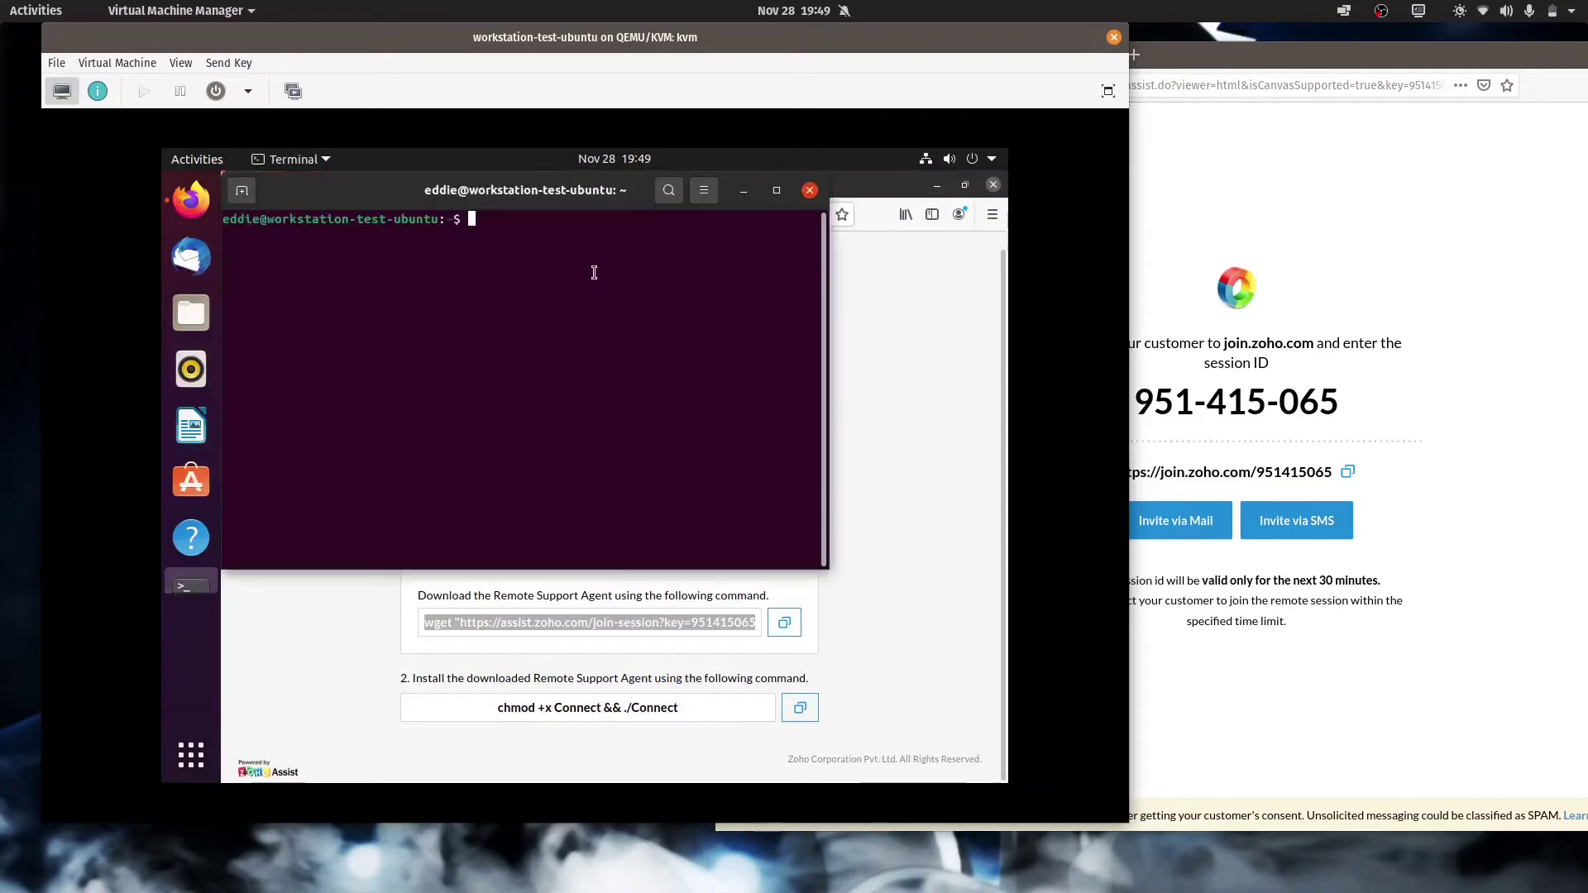
right_click(610, 331)
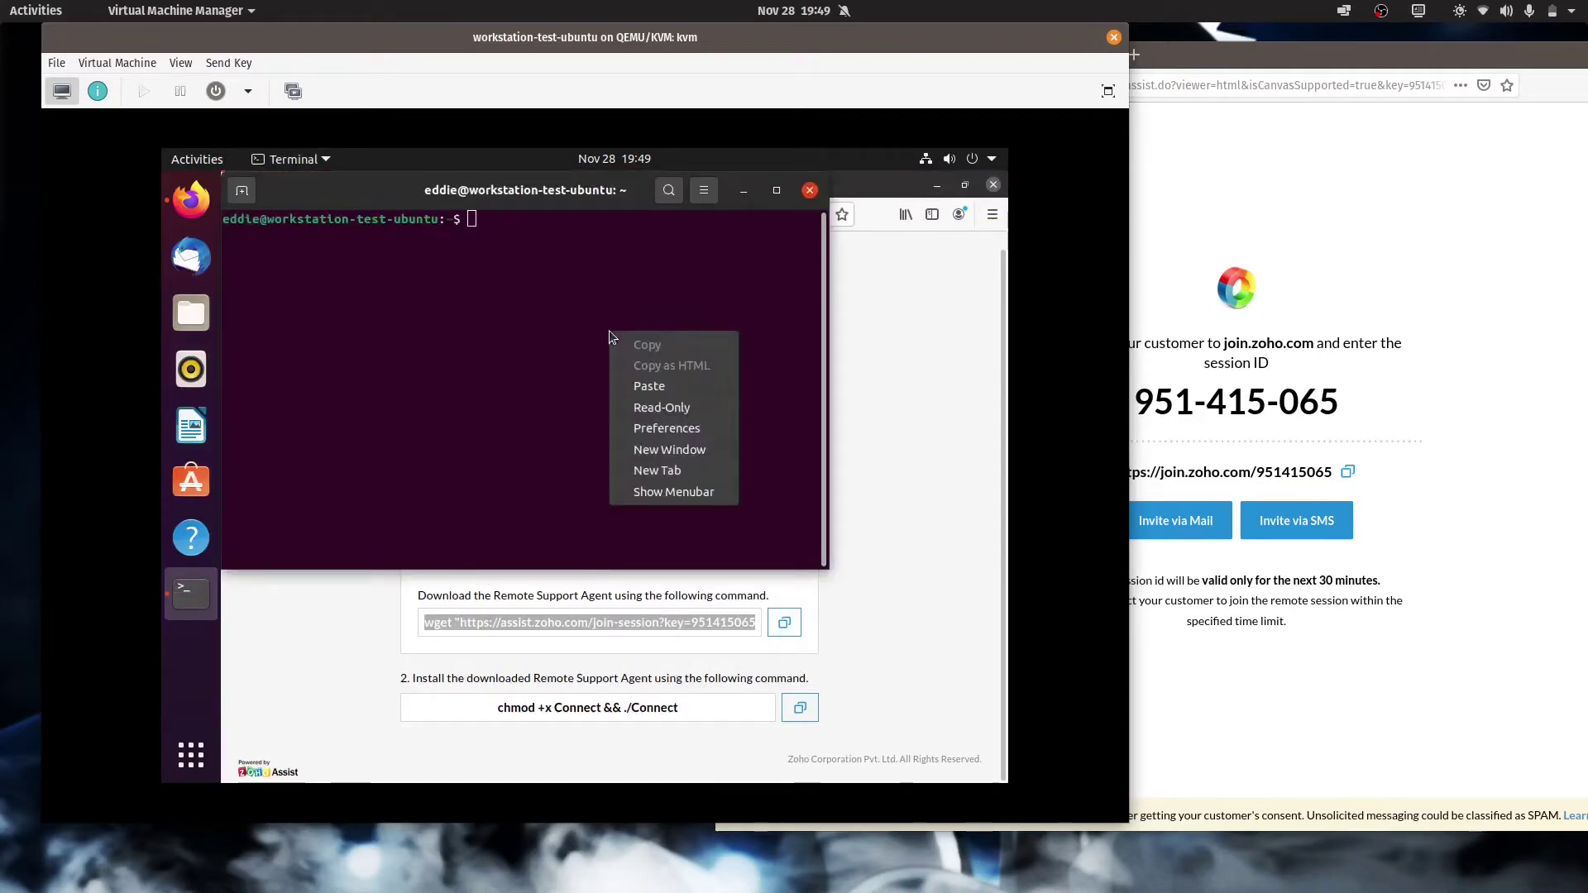
click(672, 387)
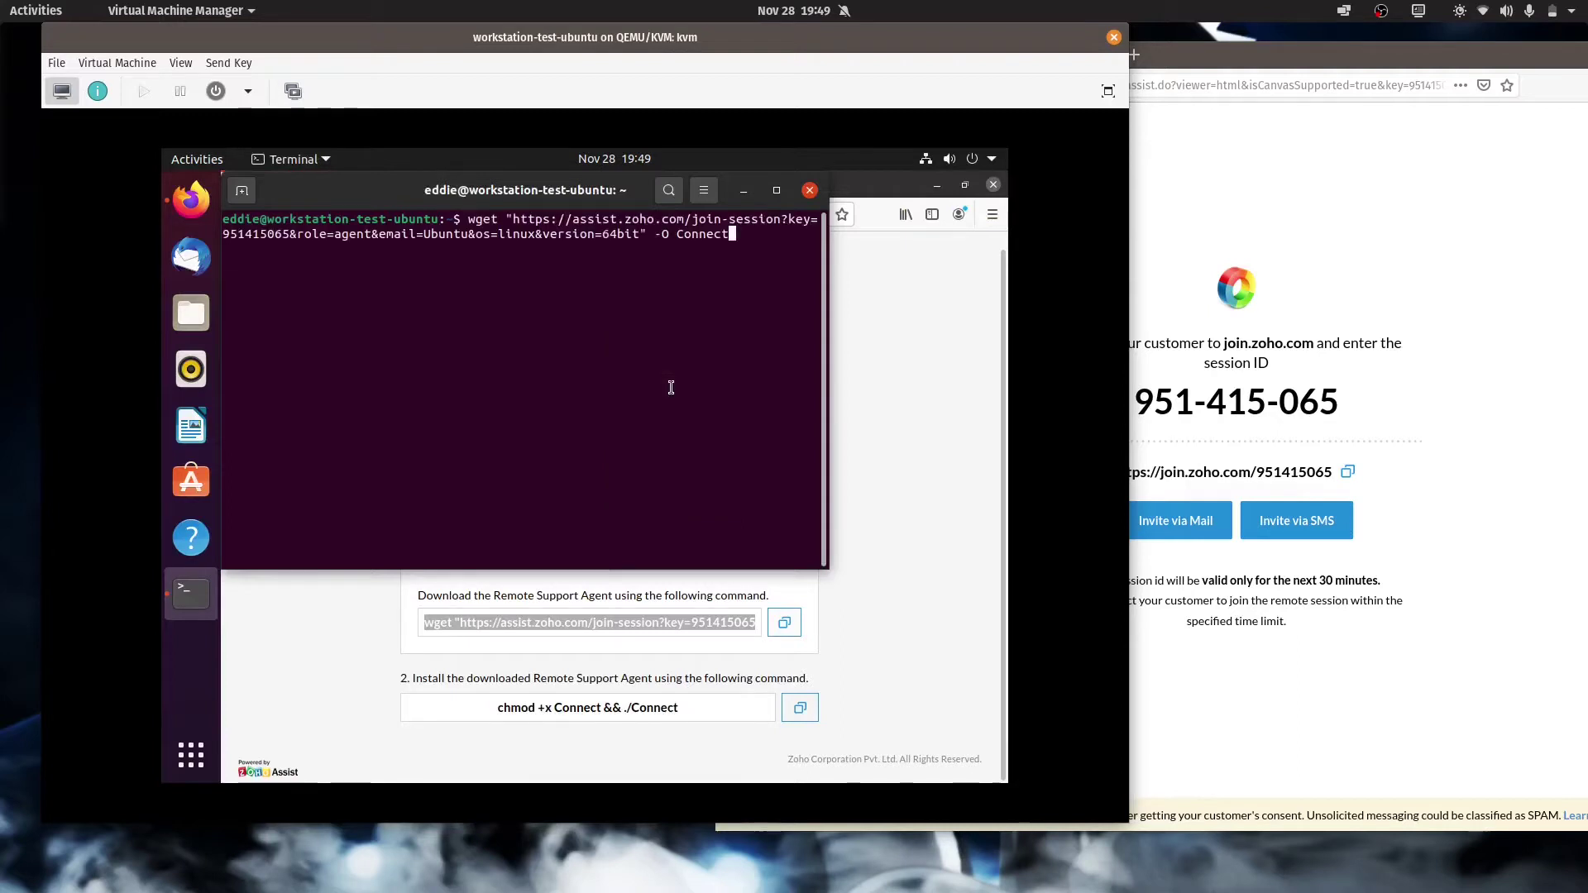
key(Return)
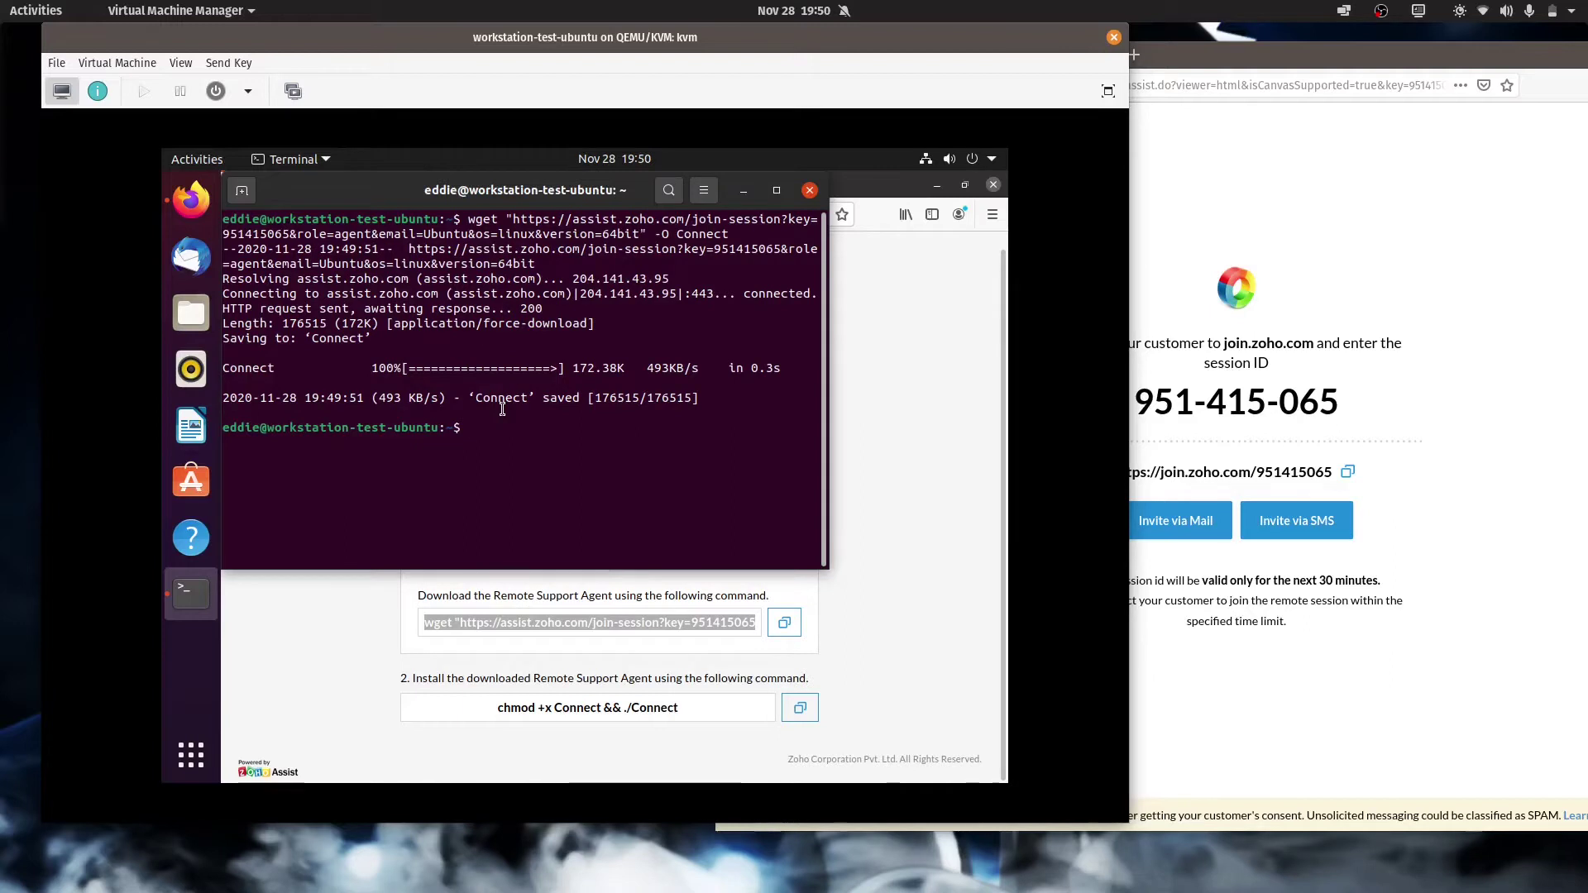
Copy the chmod and ./Connect command, paste it into the terminal, and run it
click(799, 713)
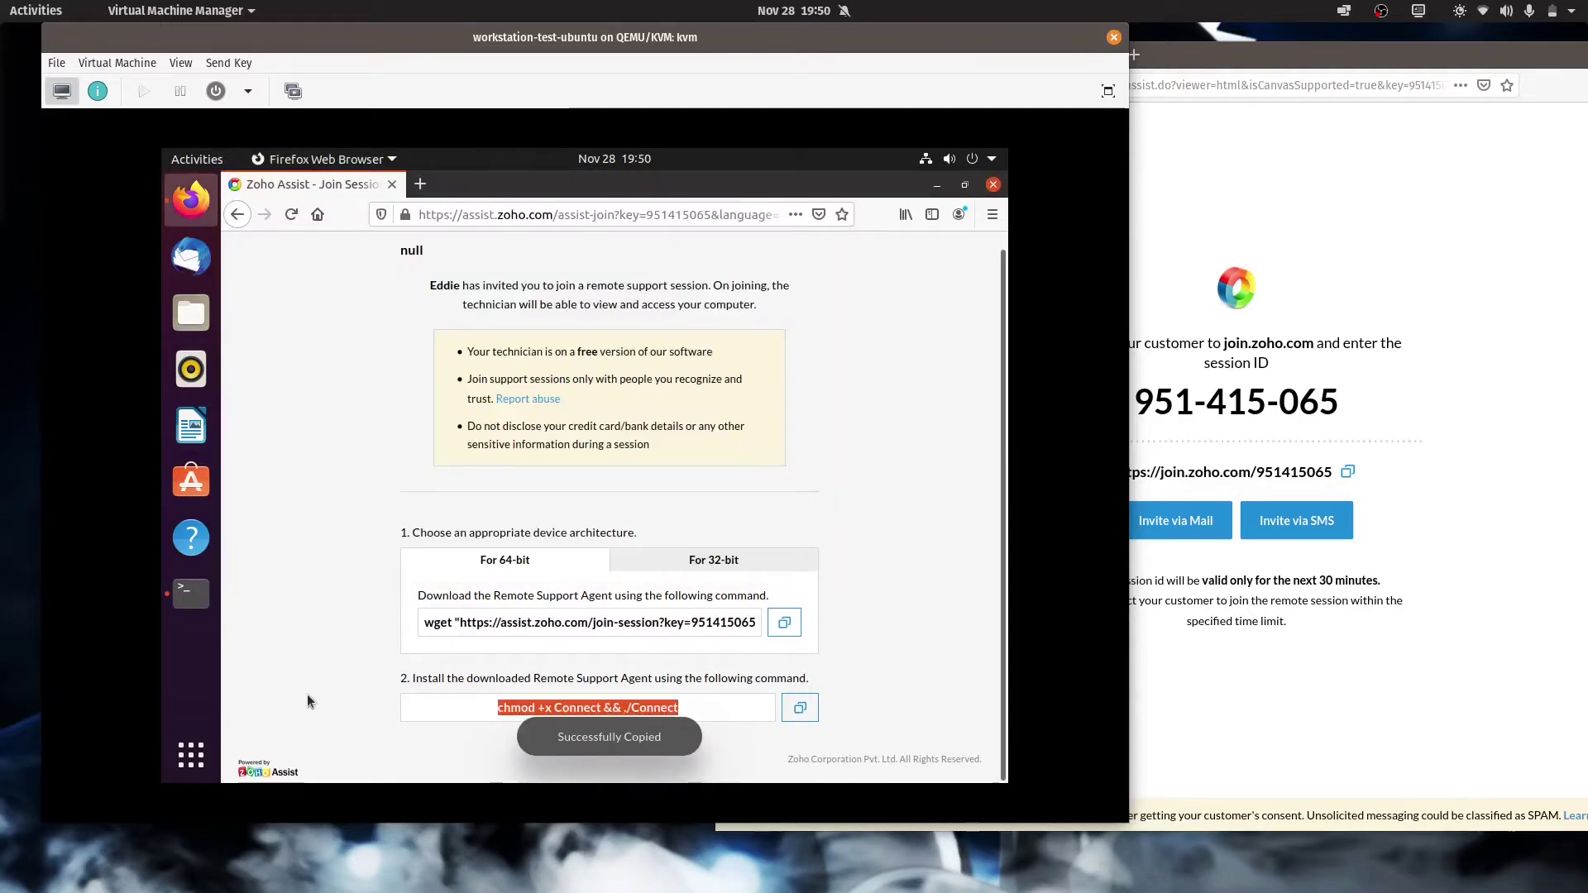
click(203, 606)
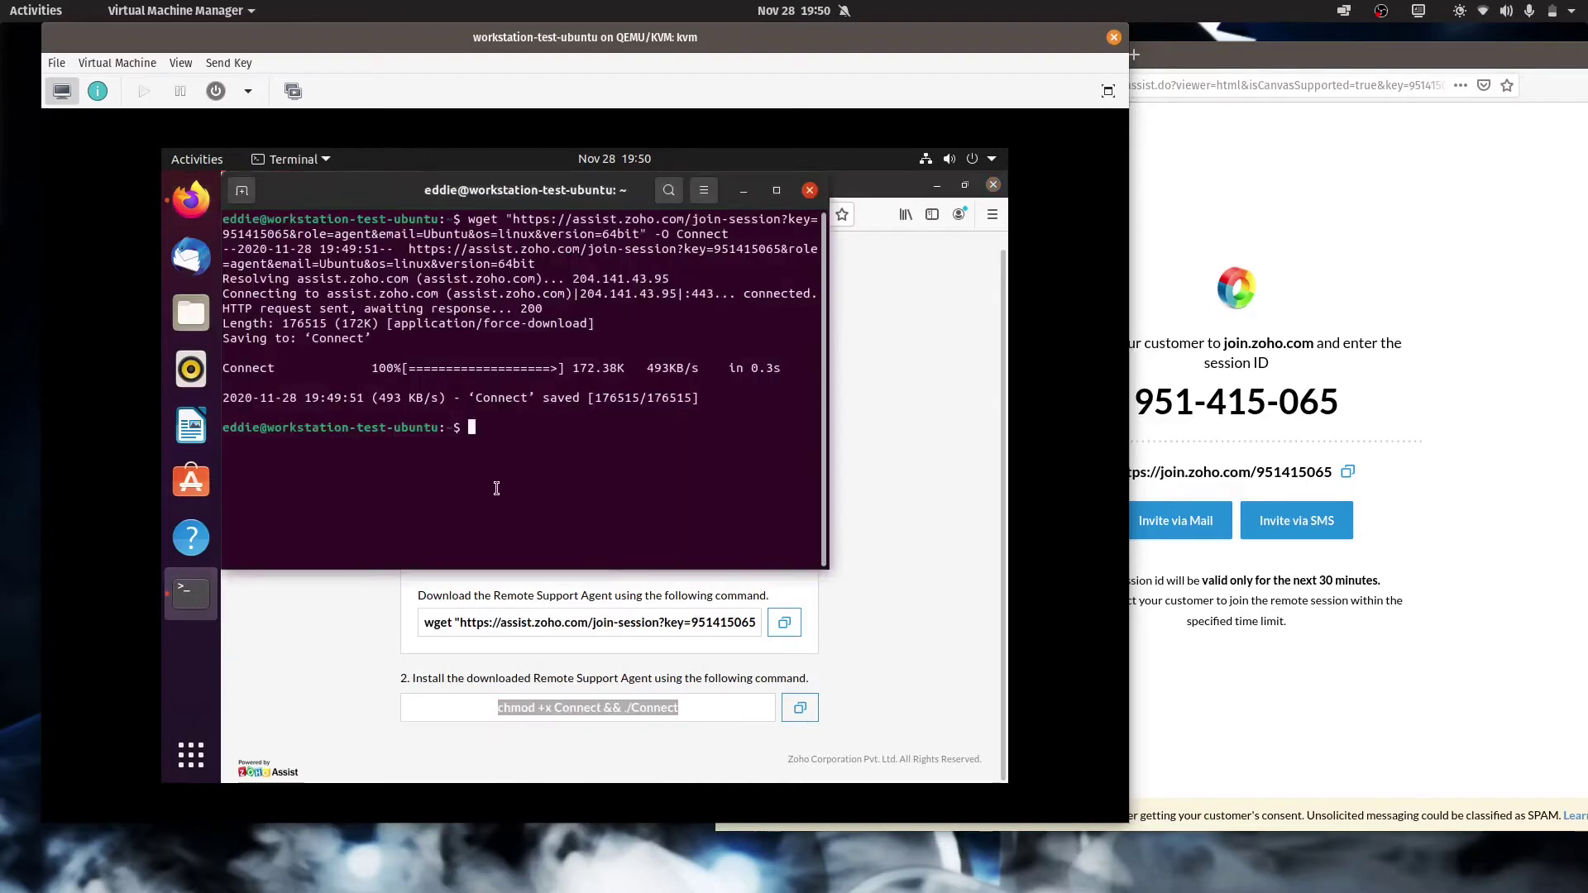
right_click(538, 491)
click(577, 539)
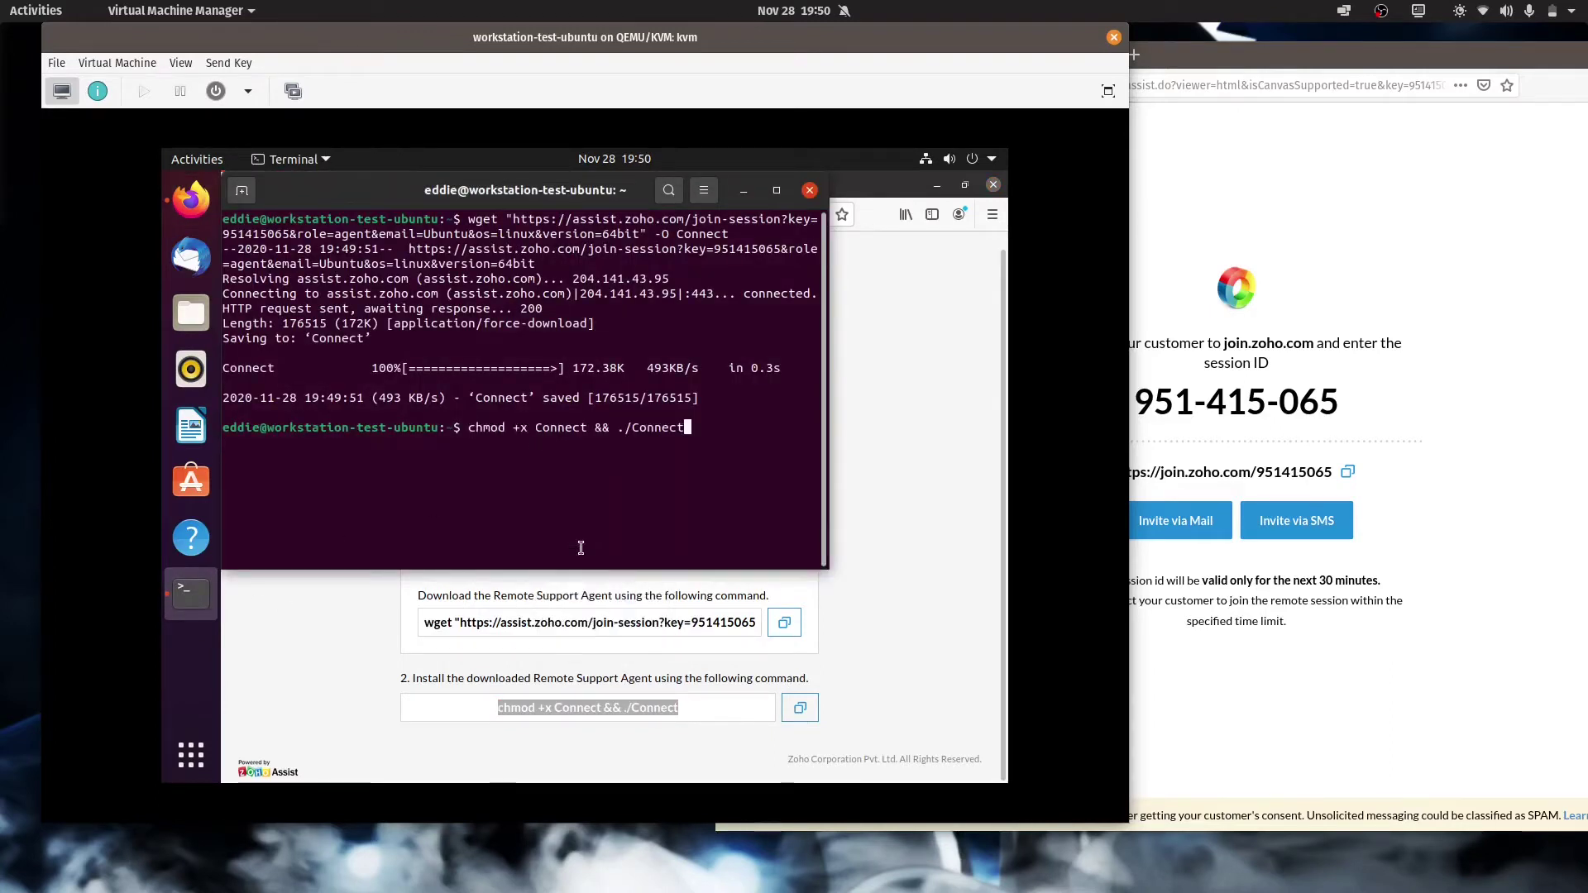
key(Return)
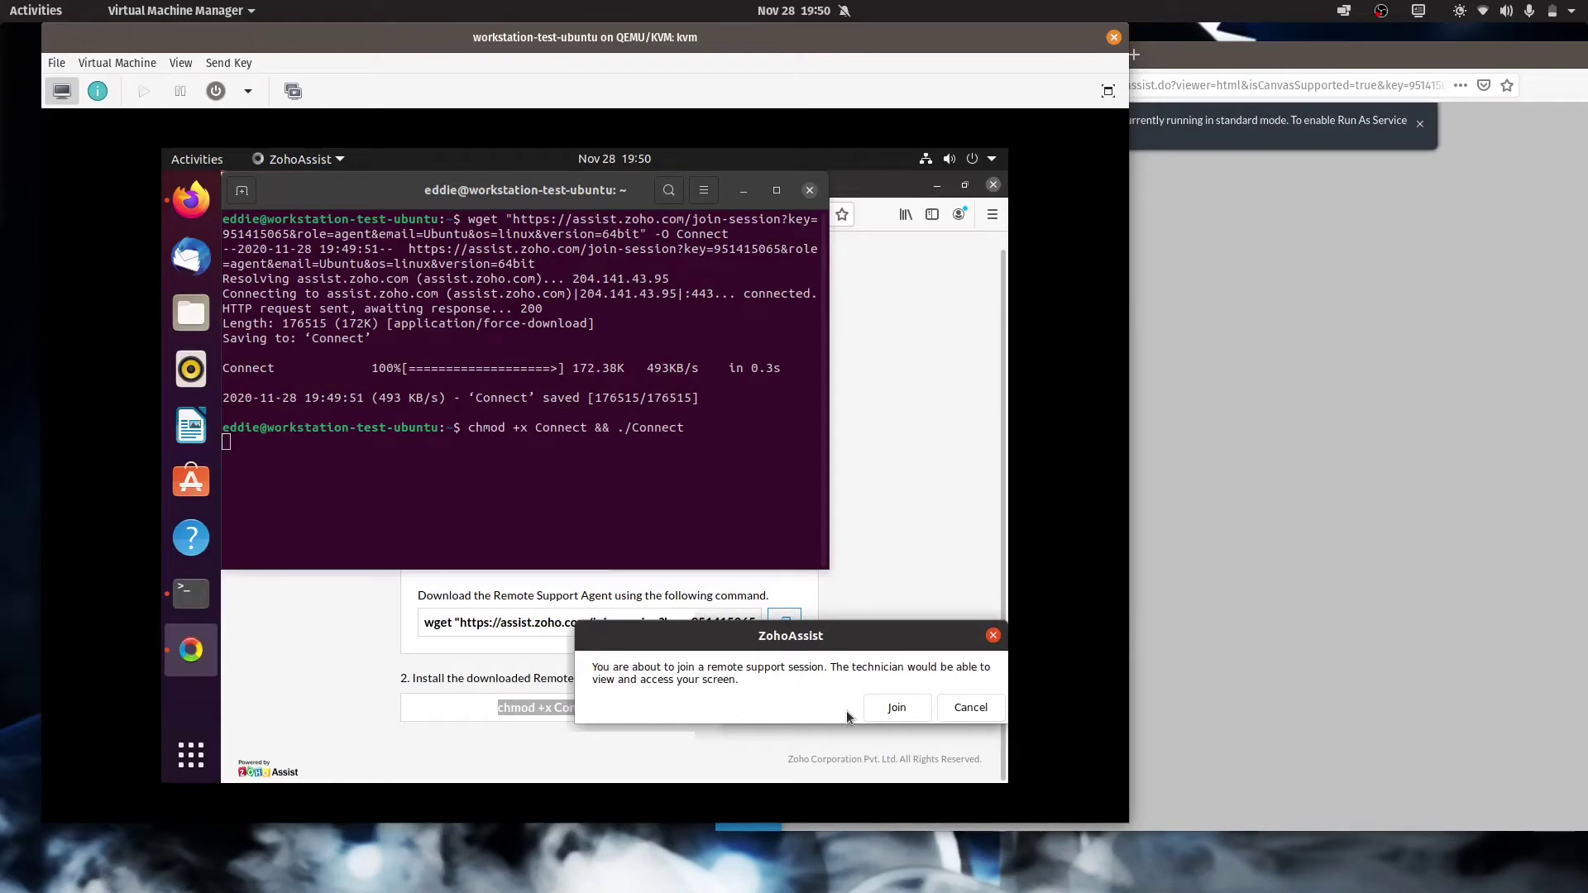
Accept joining the session, then open a new terminal tab remotely from the technician's viewer
click(895, 707)
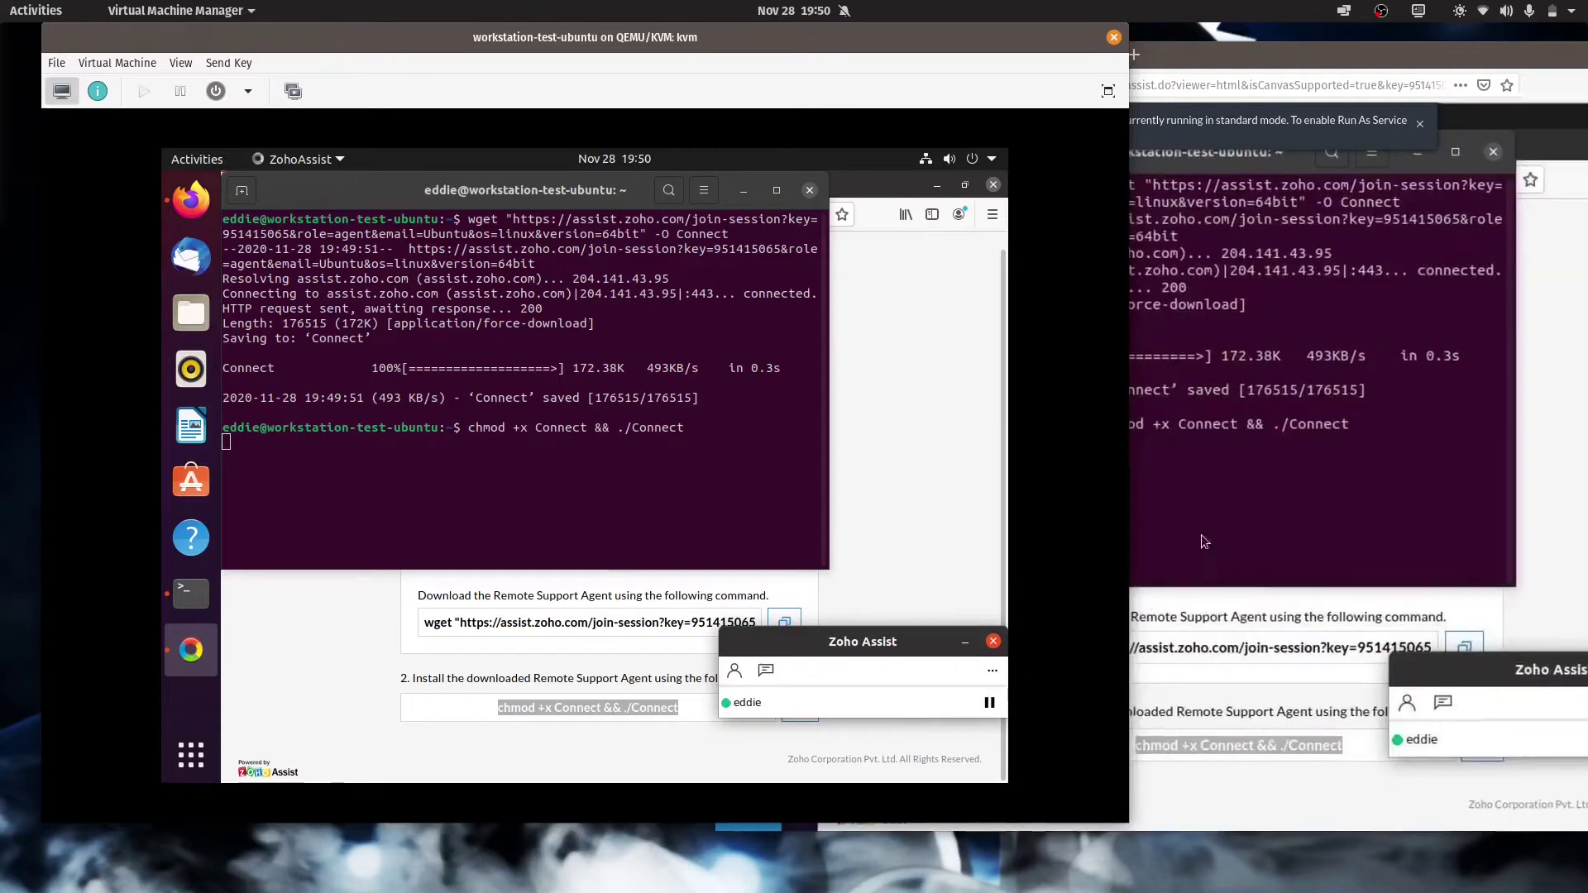
click(1238, 503)
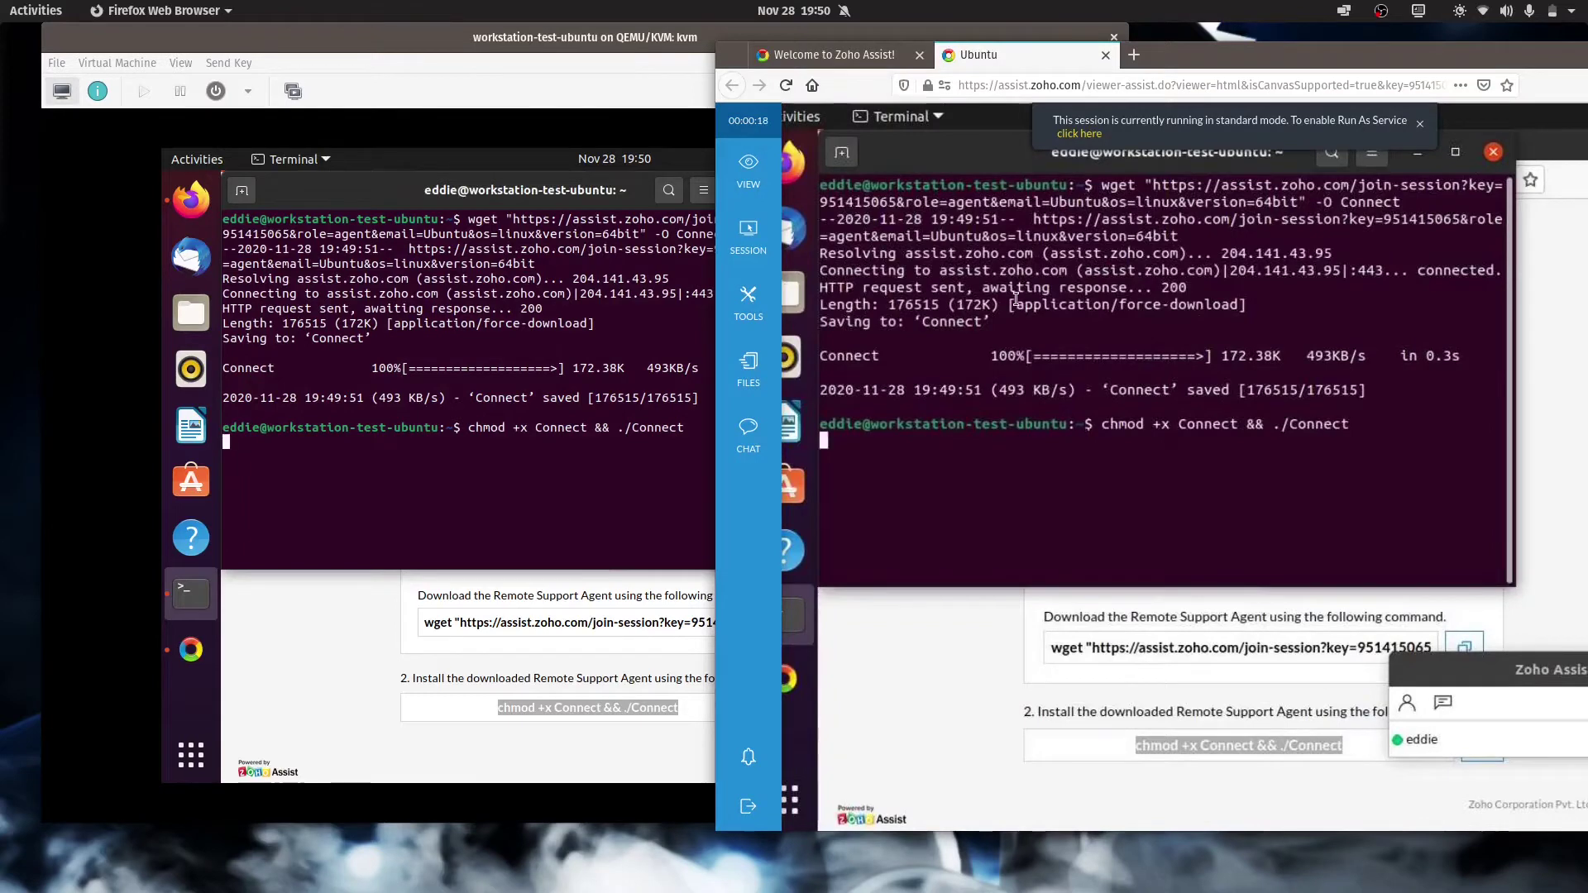
click(847, 157)
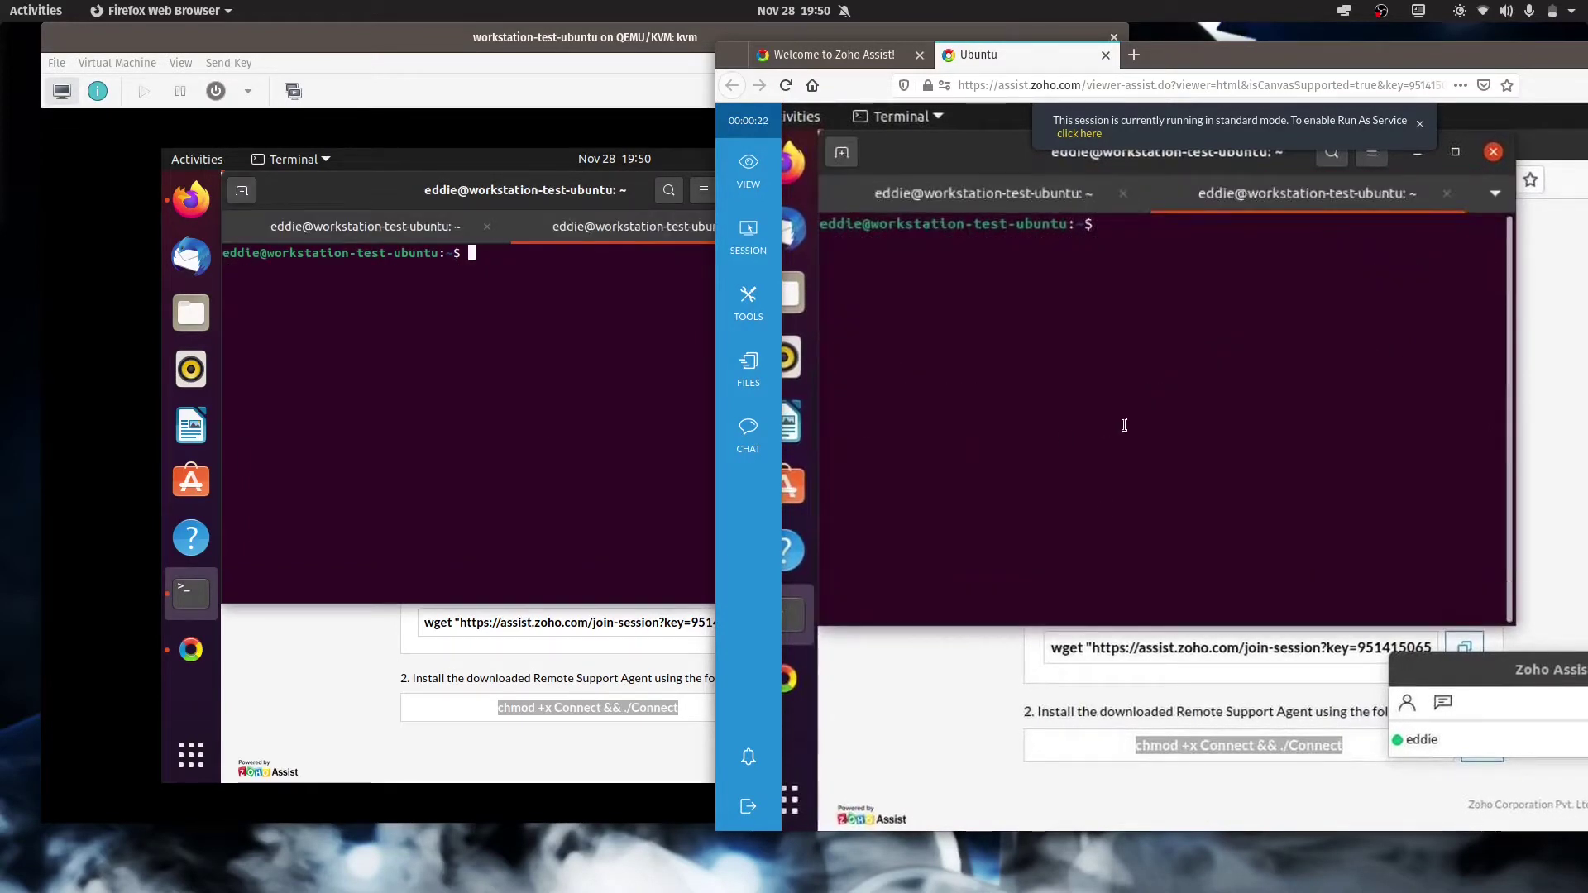
Run echo "TEsting zoho" in the remote Ubuntu terminal so both screens print it
text(echo )
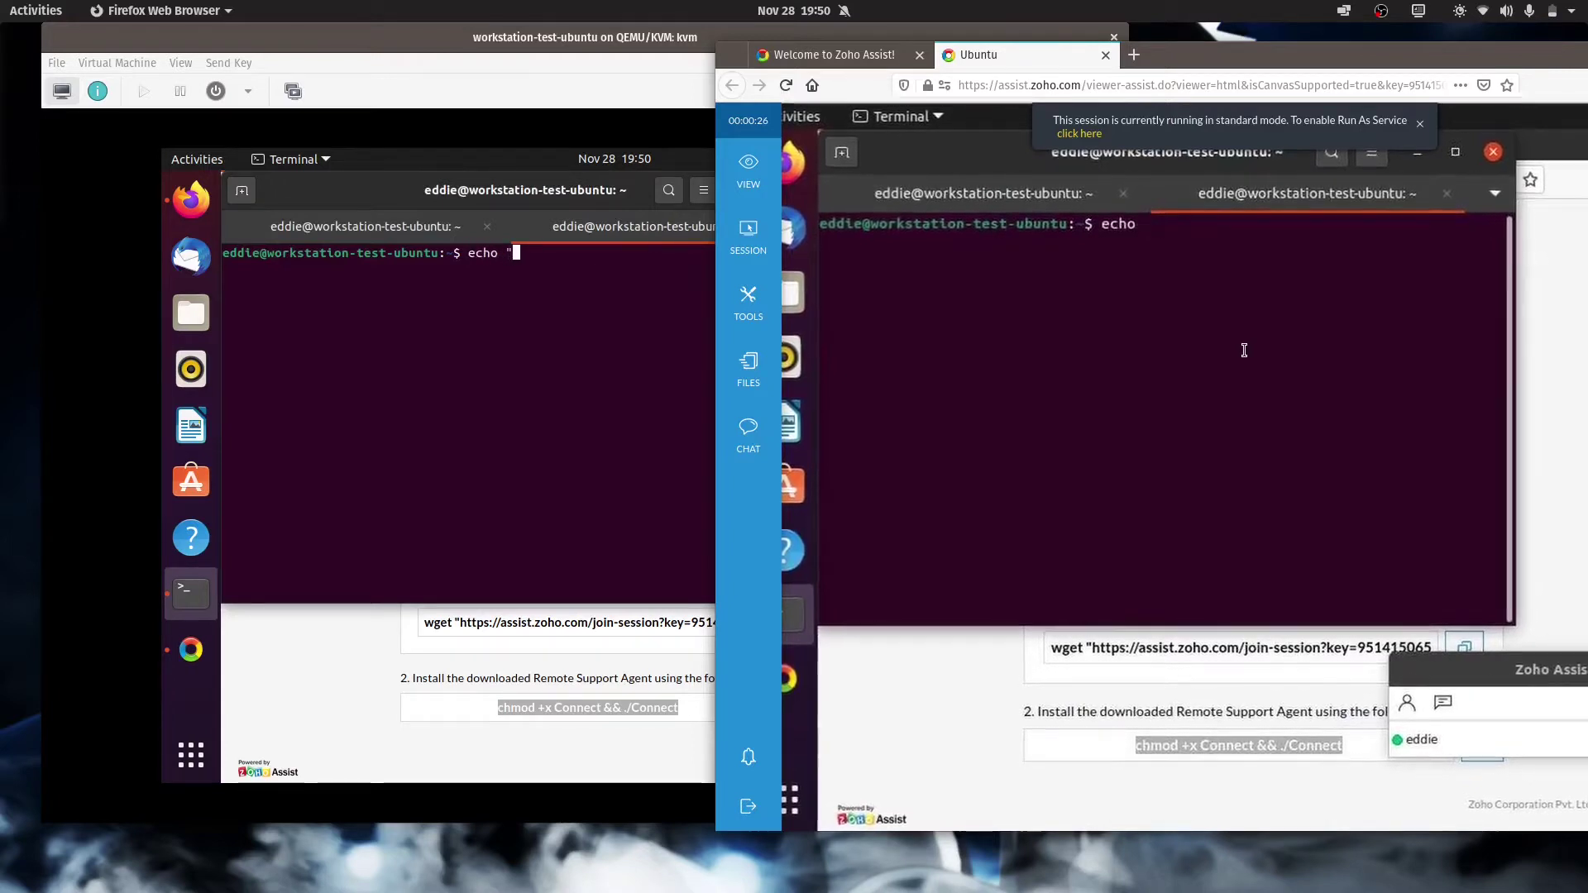
text("TEsting zo)
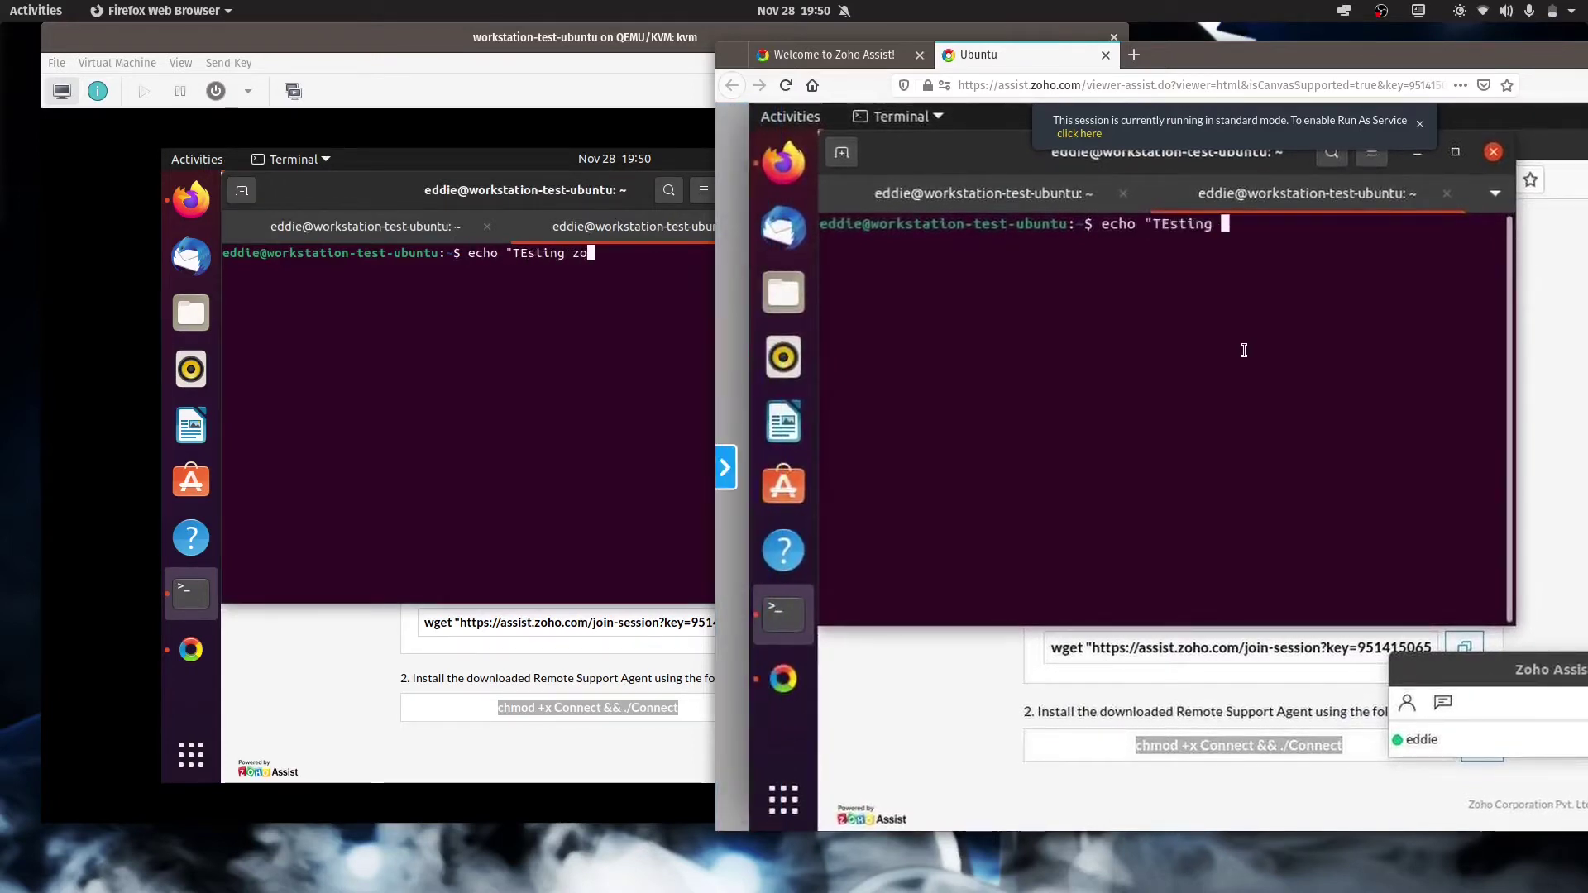
text(ho")
key(Return)
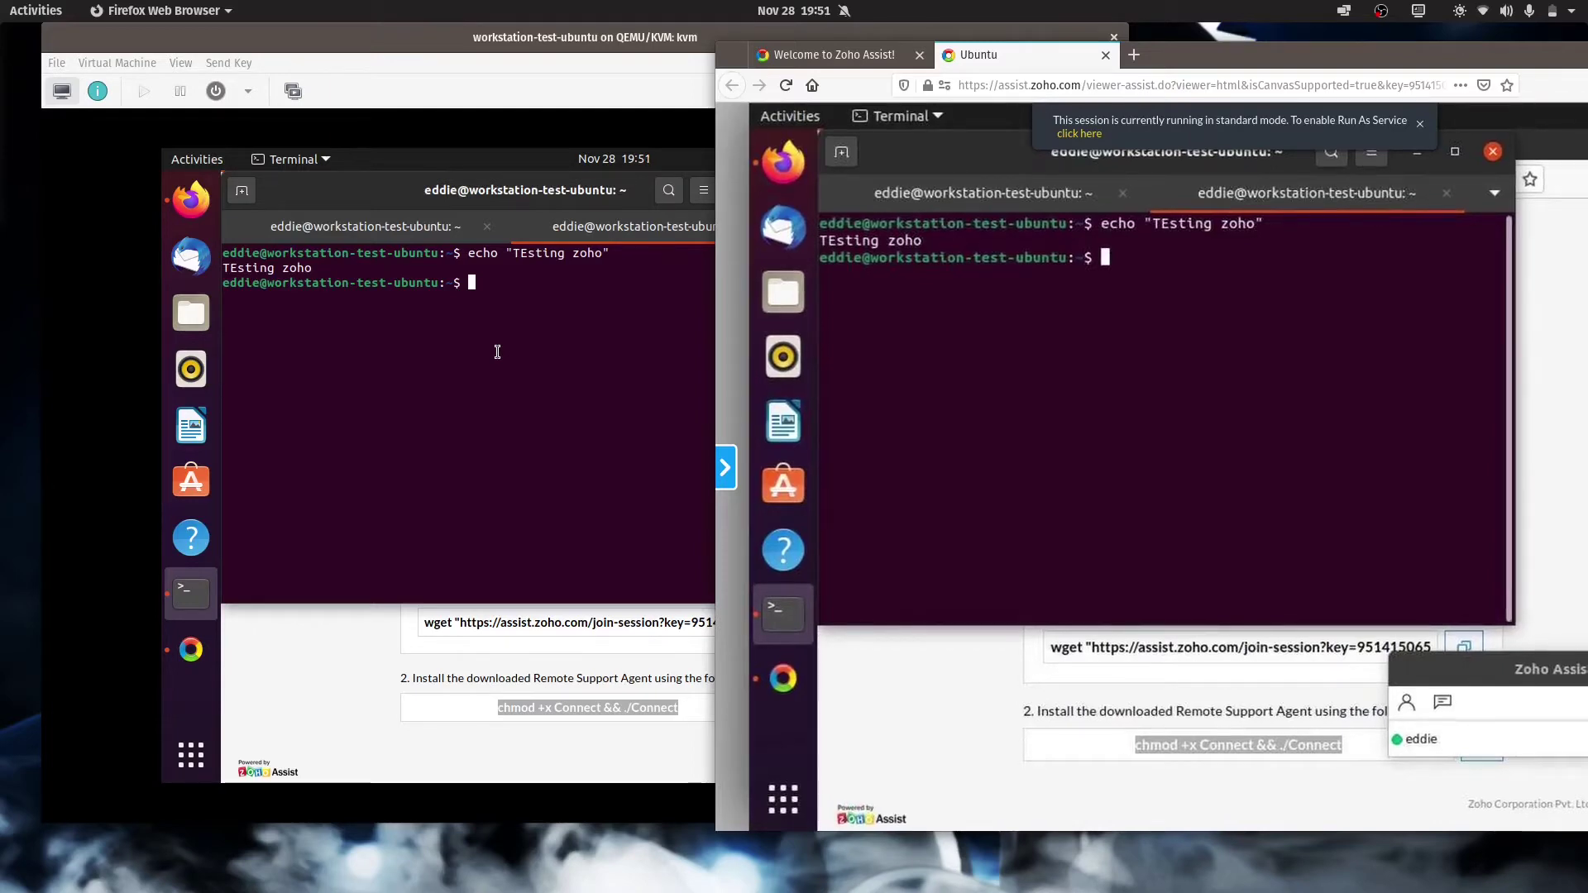
click(498, 351)
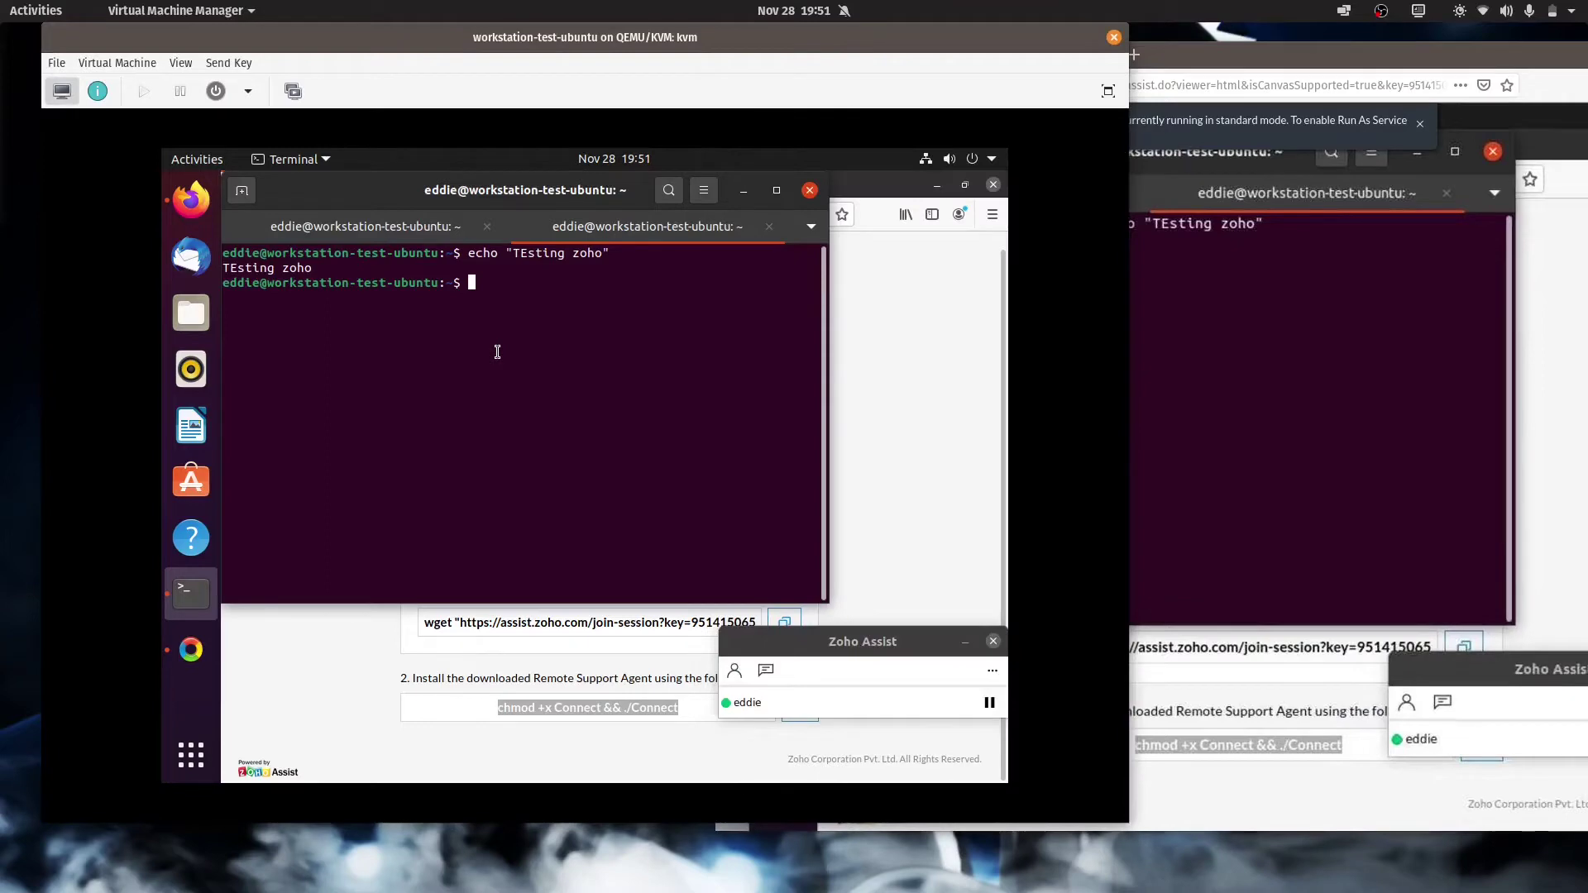
Reboot the guest with shutdown -r now, then switch the viewer to the Zoho Assist home page
text(shutdown )
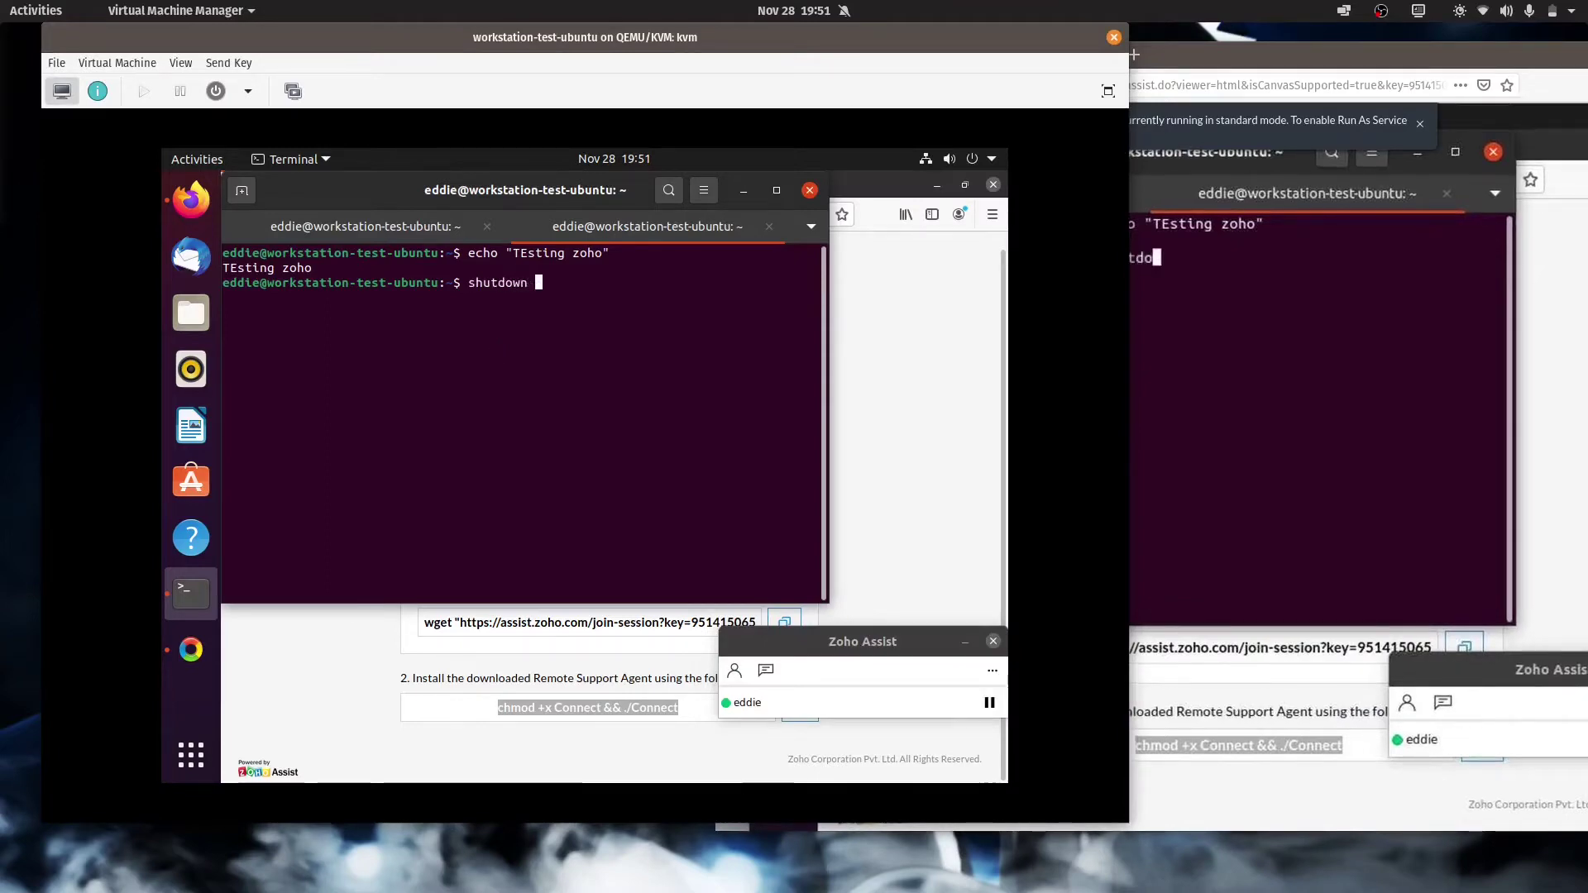
text(-r now)
key(Return)
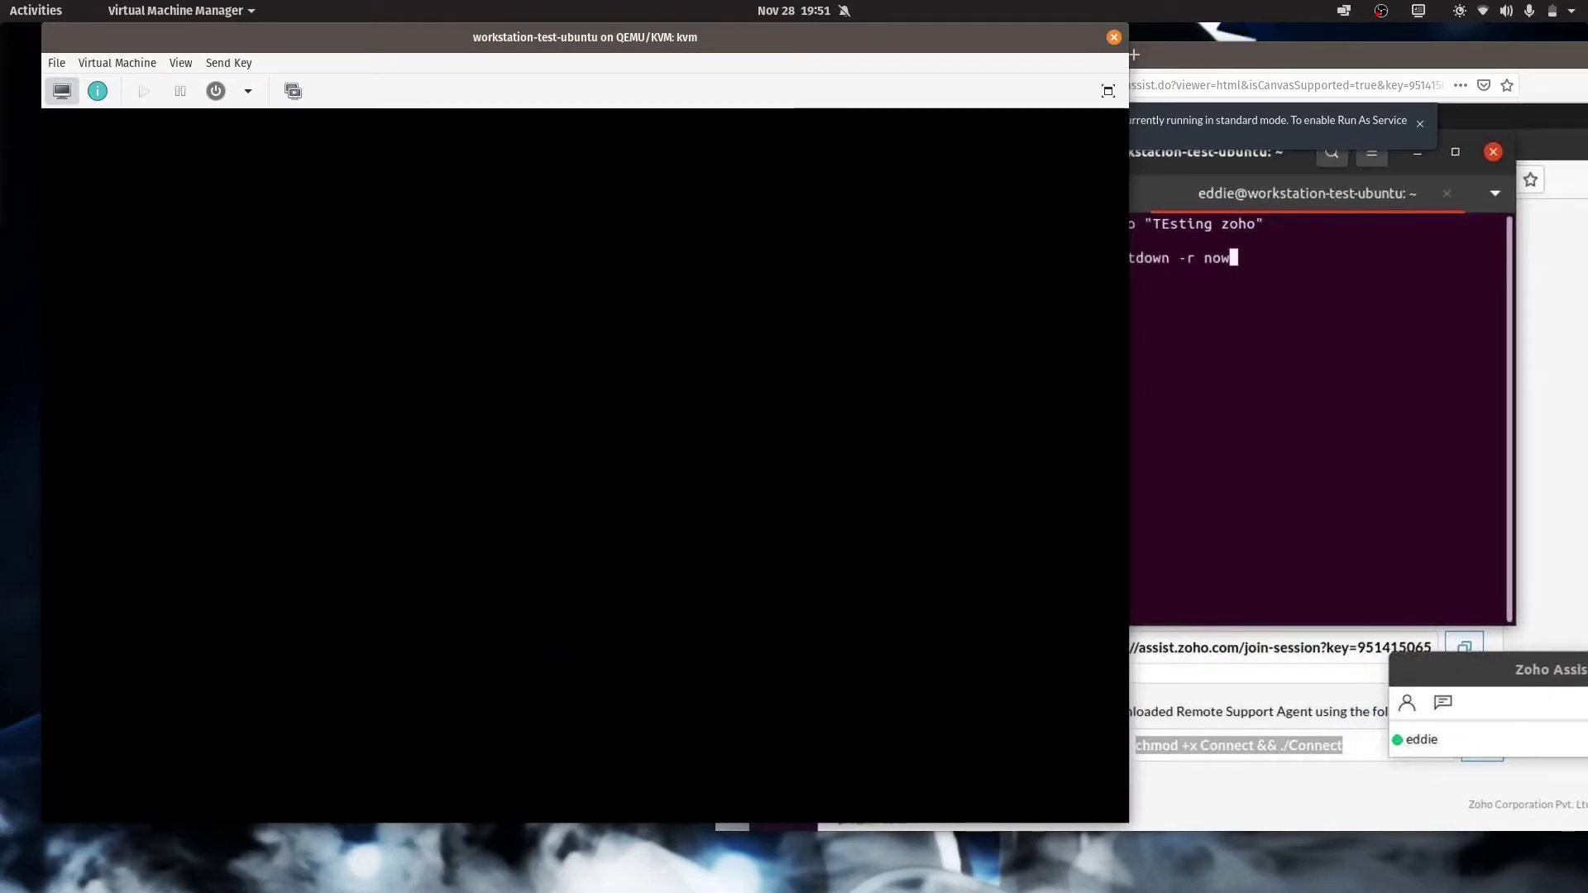
click(1333, 426)
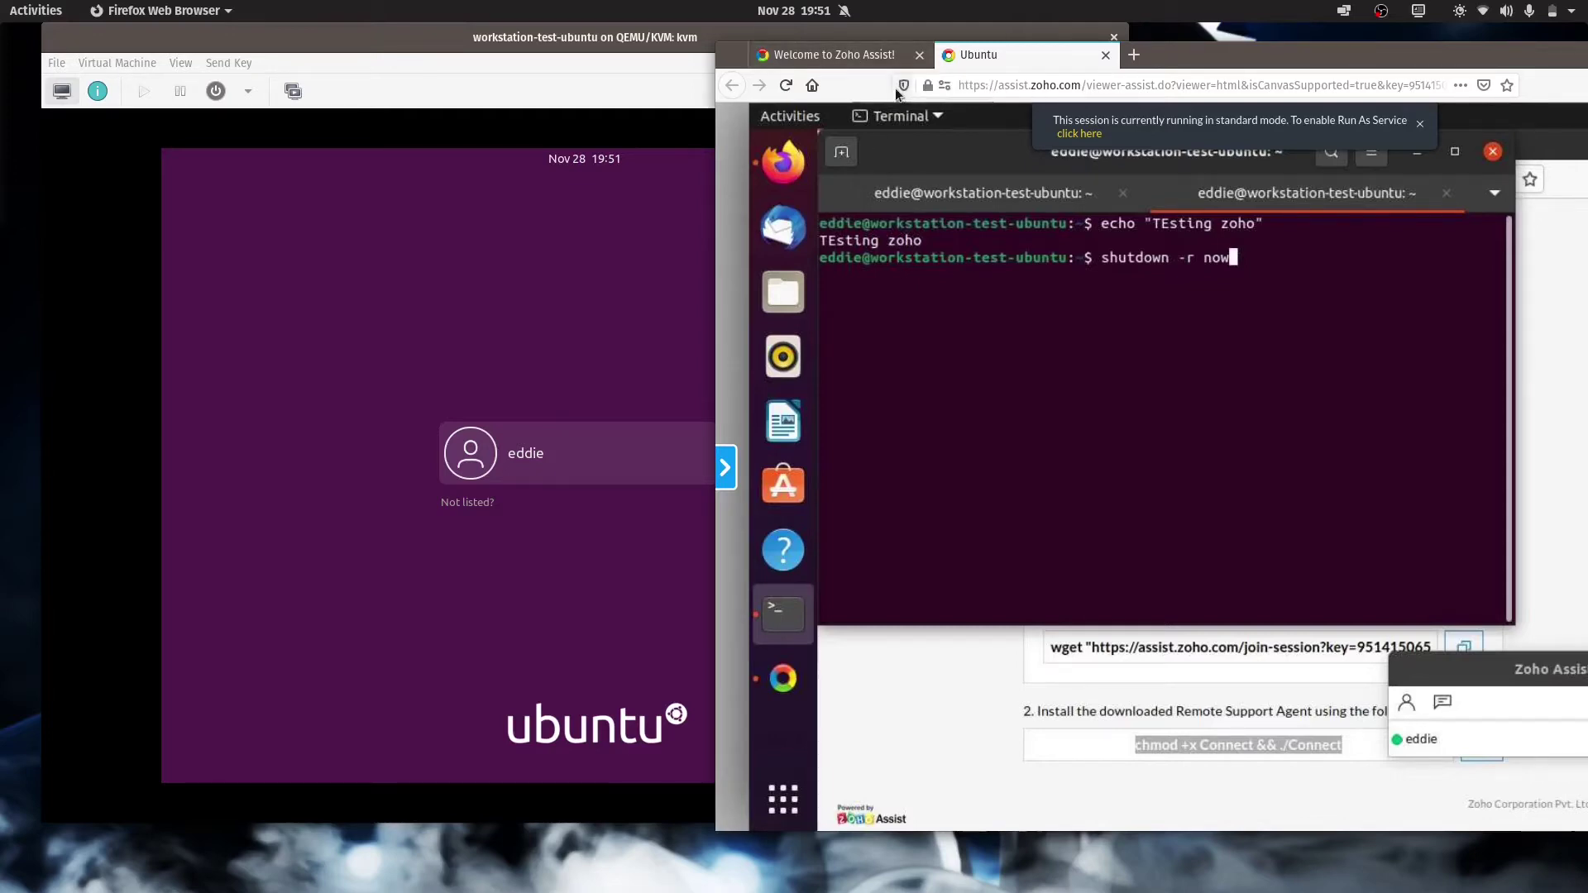
click(846, 53)
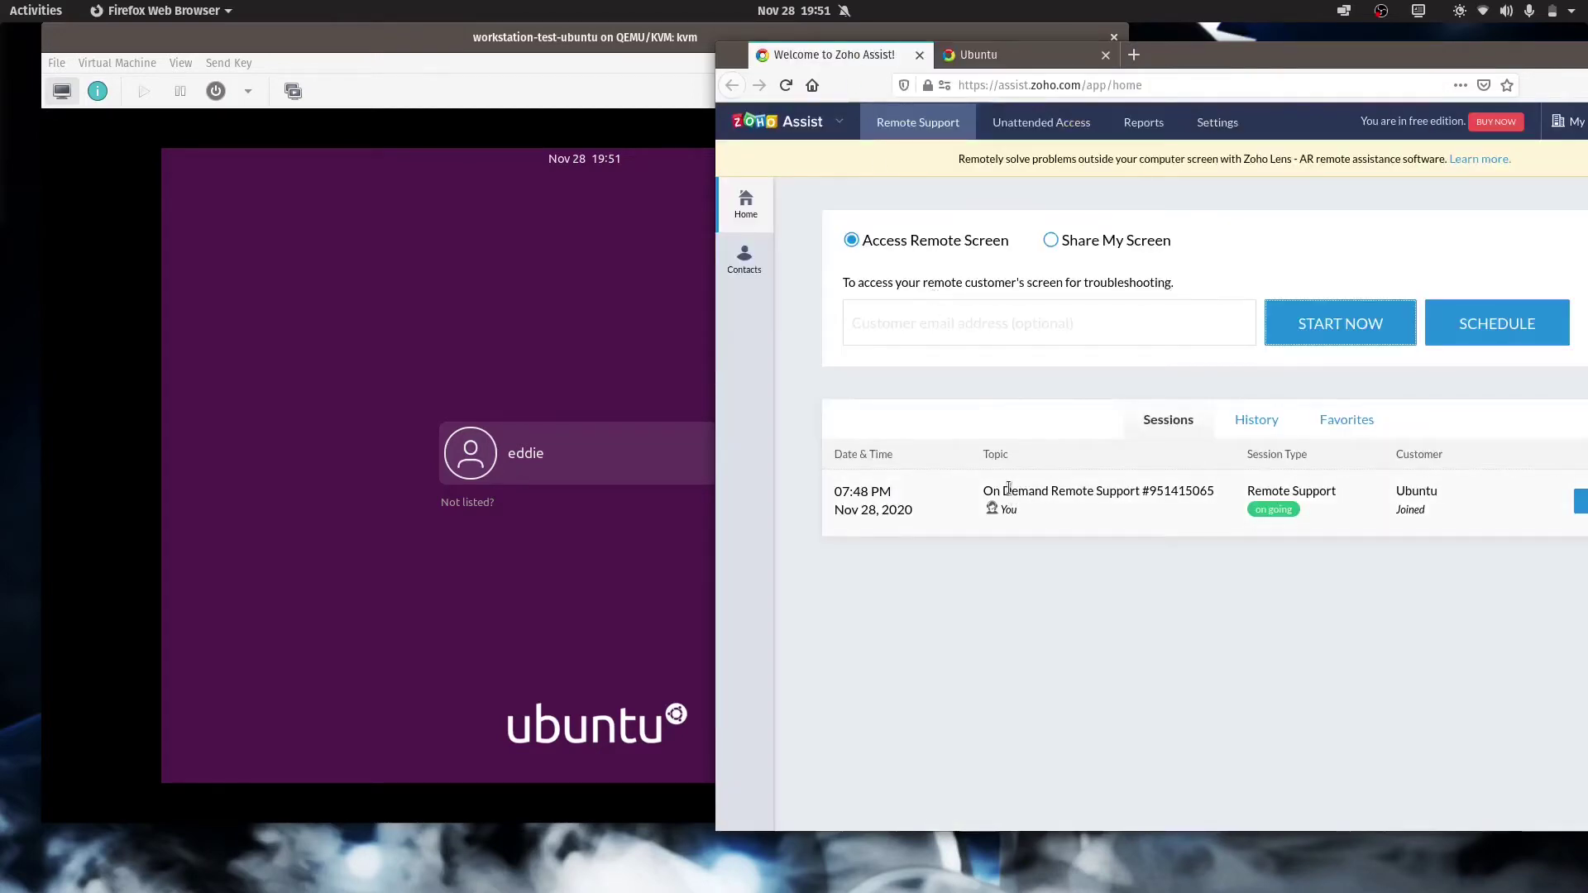
Log back into the rebooted Ubuntu guest with the user's password and open Files
click(985, 54)
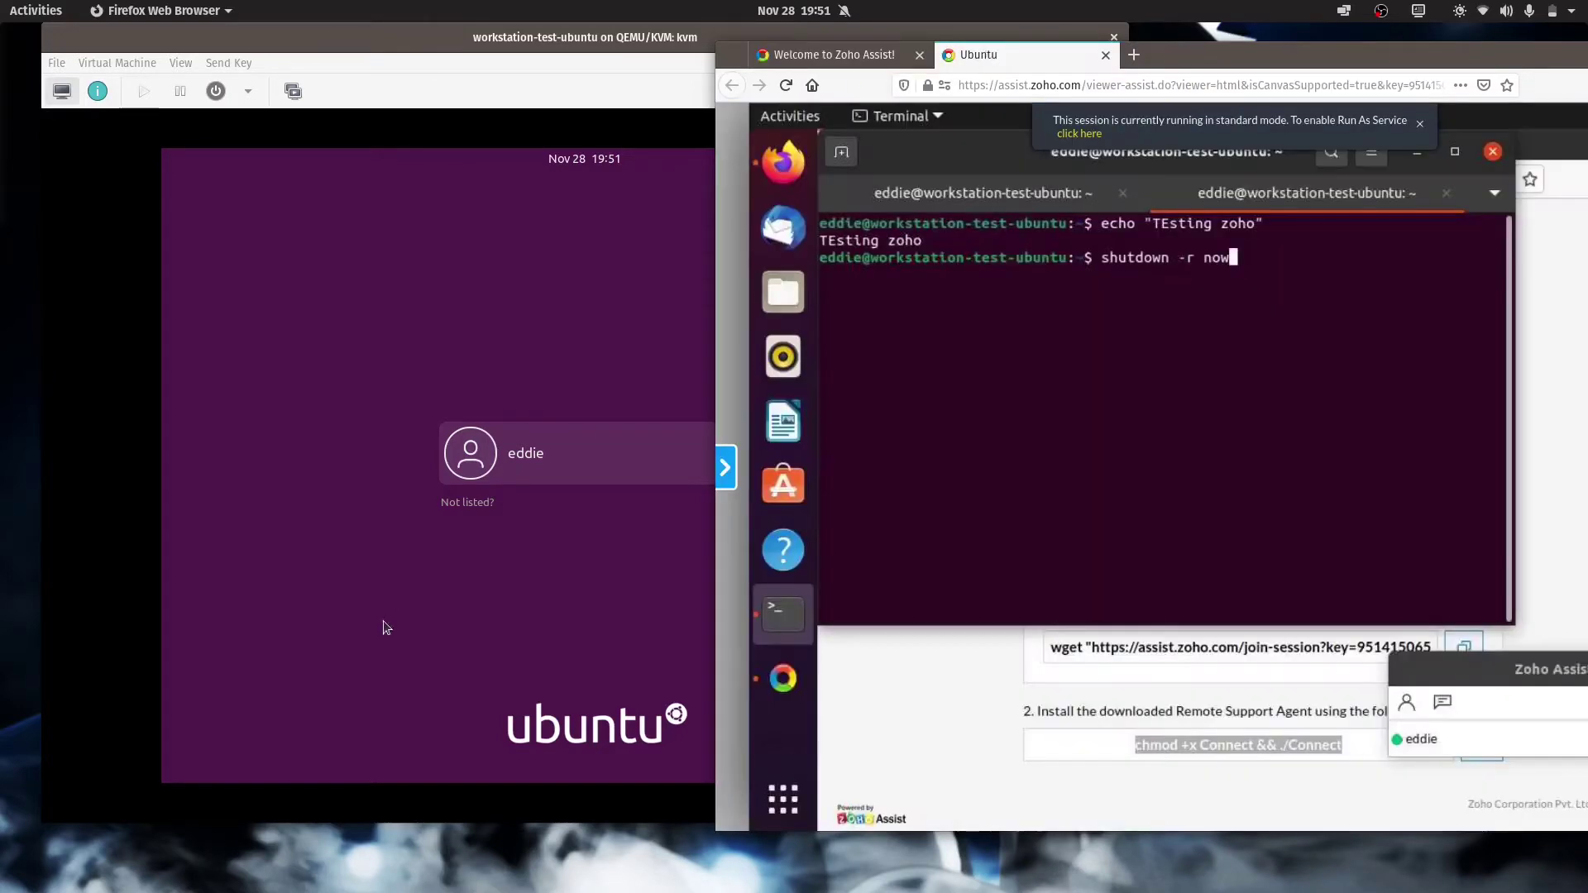
click(517, 553)
click(530, 475)
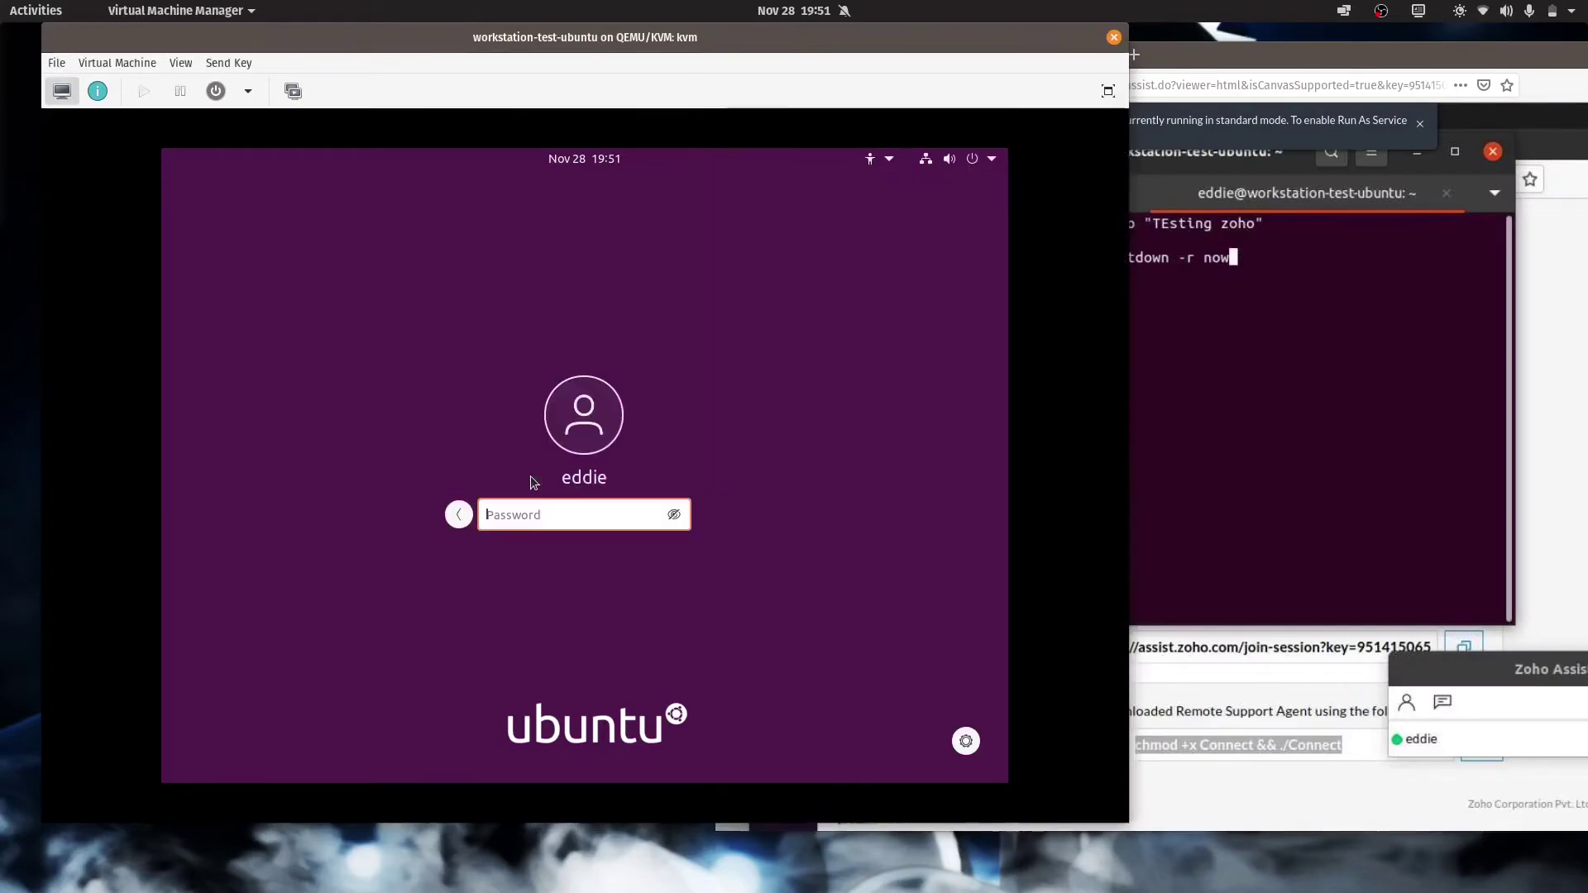
text(*******)
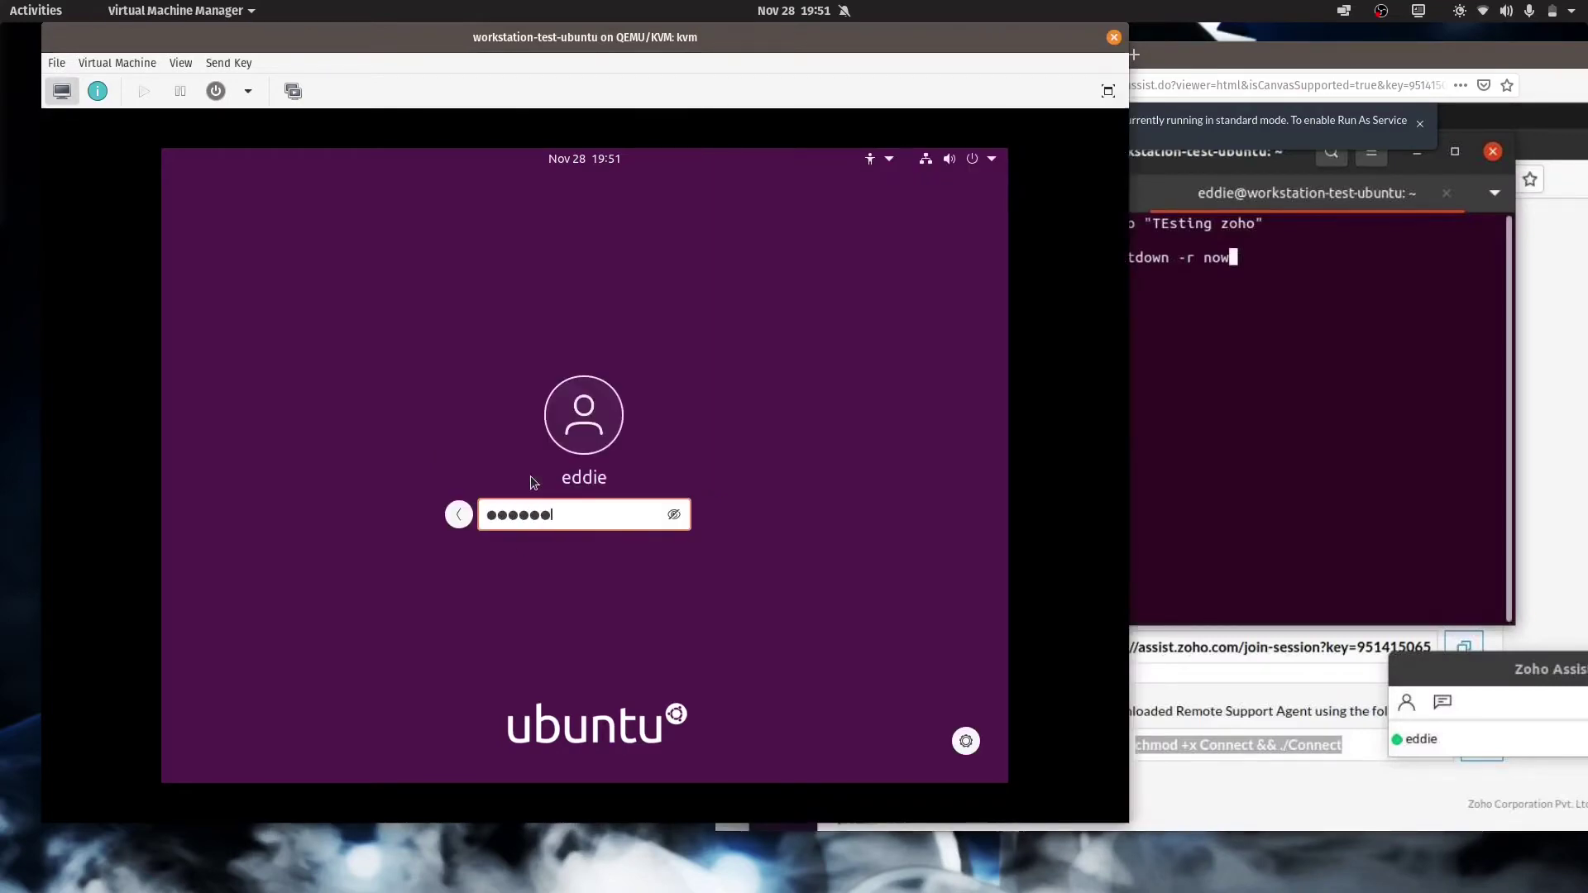
key(Return)
double_click(277, 289)
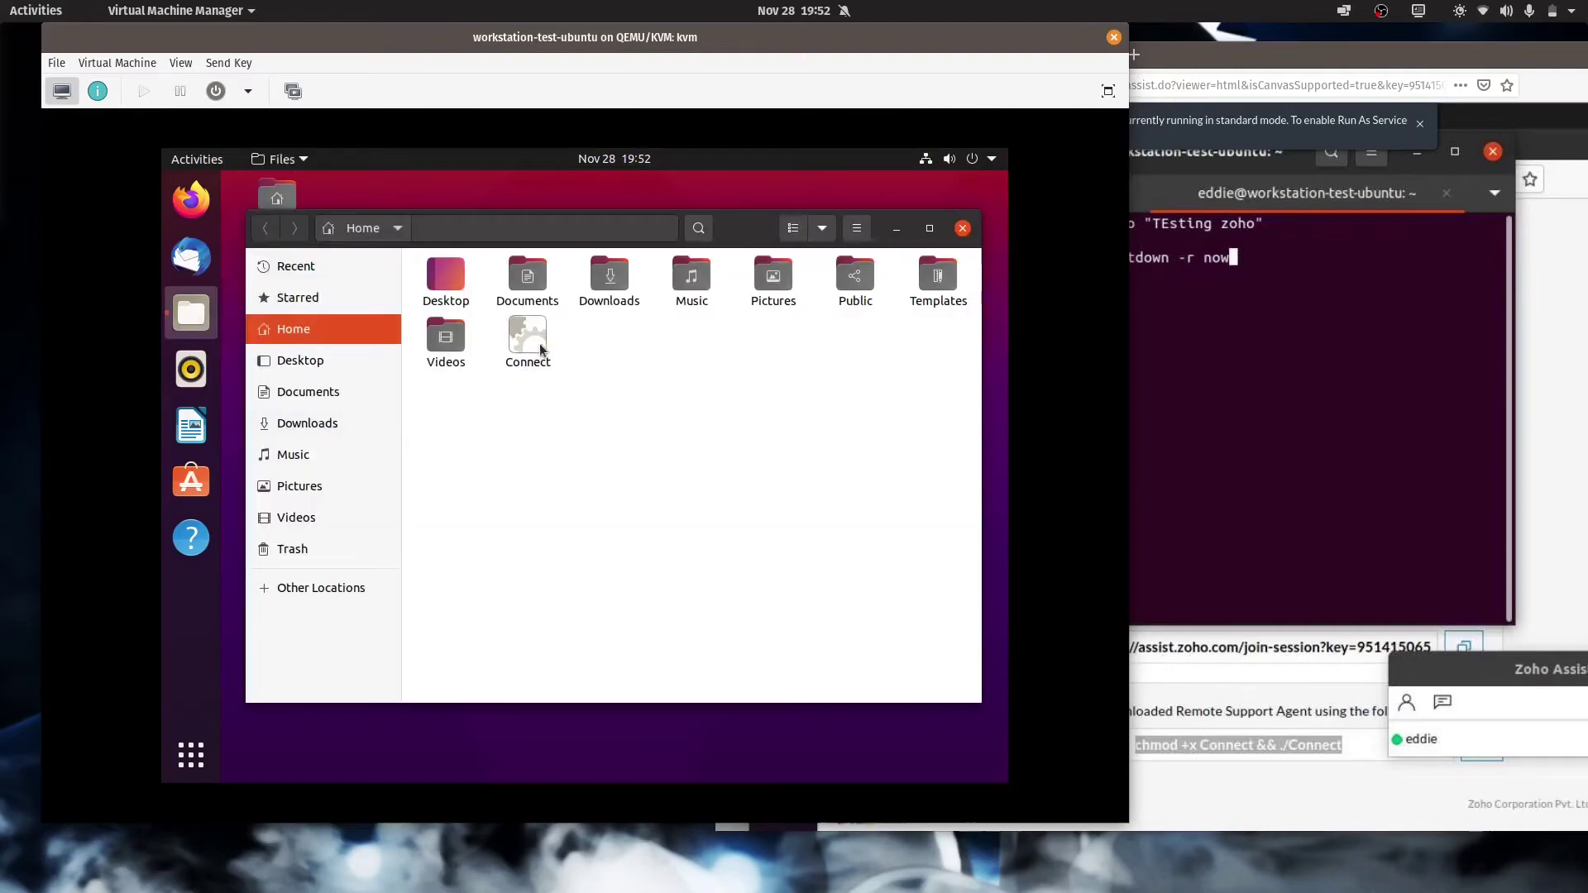
Launch the Connect agent from the Home folder, then start Firefox on the remote guest via the viewer
click(544, 341)
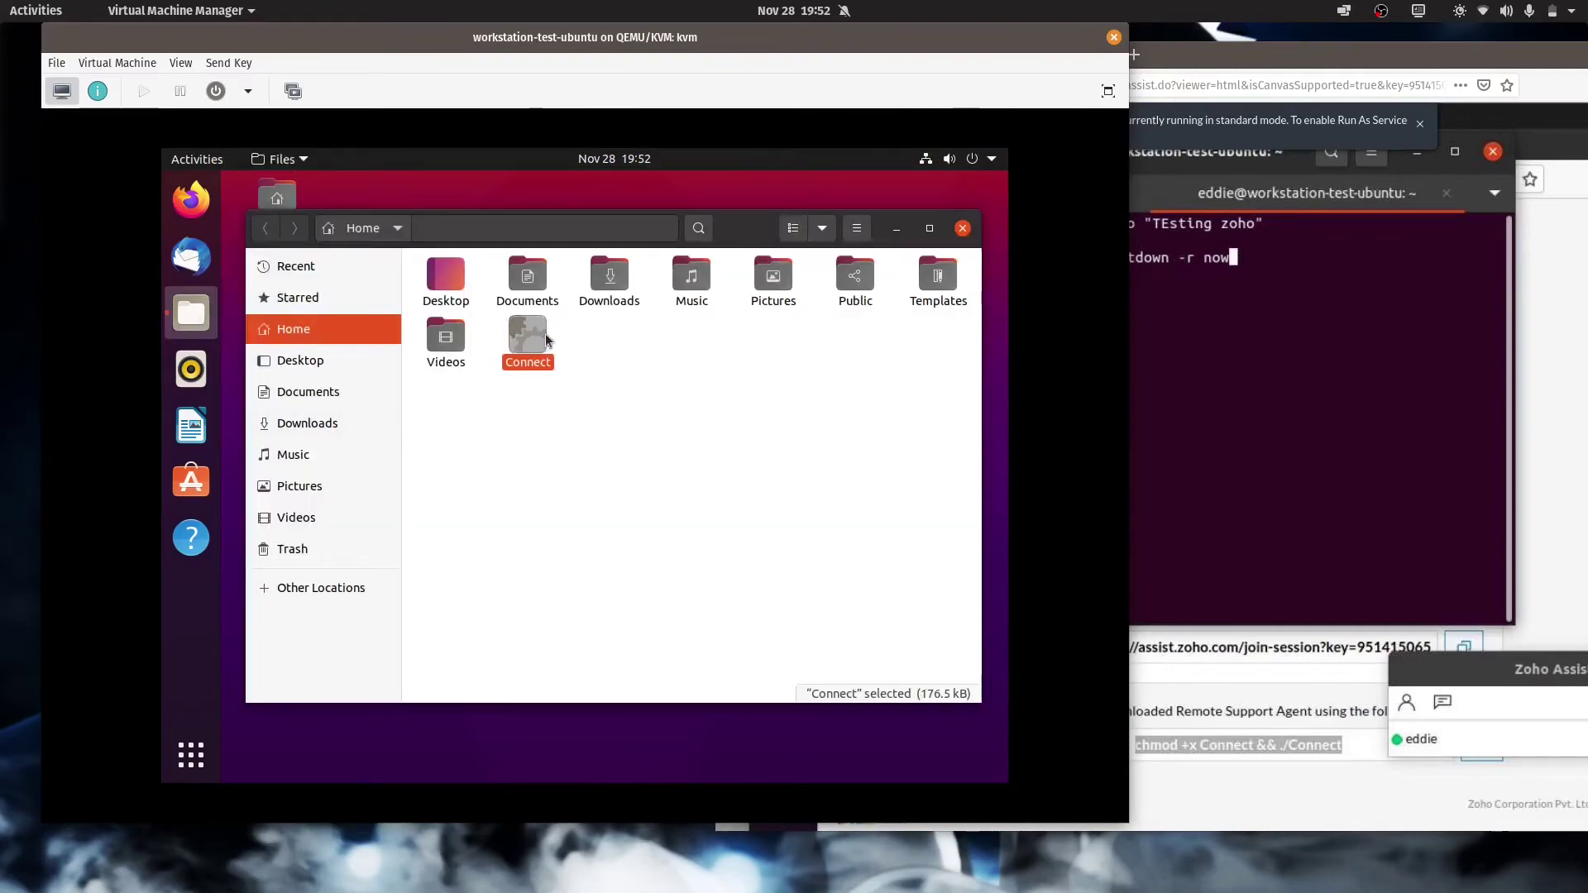
double_click(544, 334)
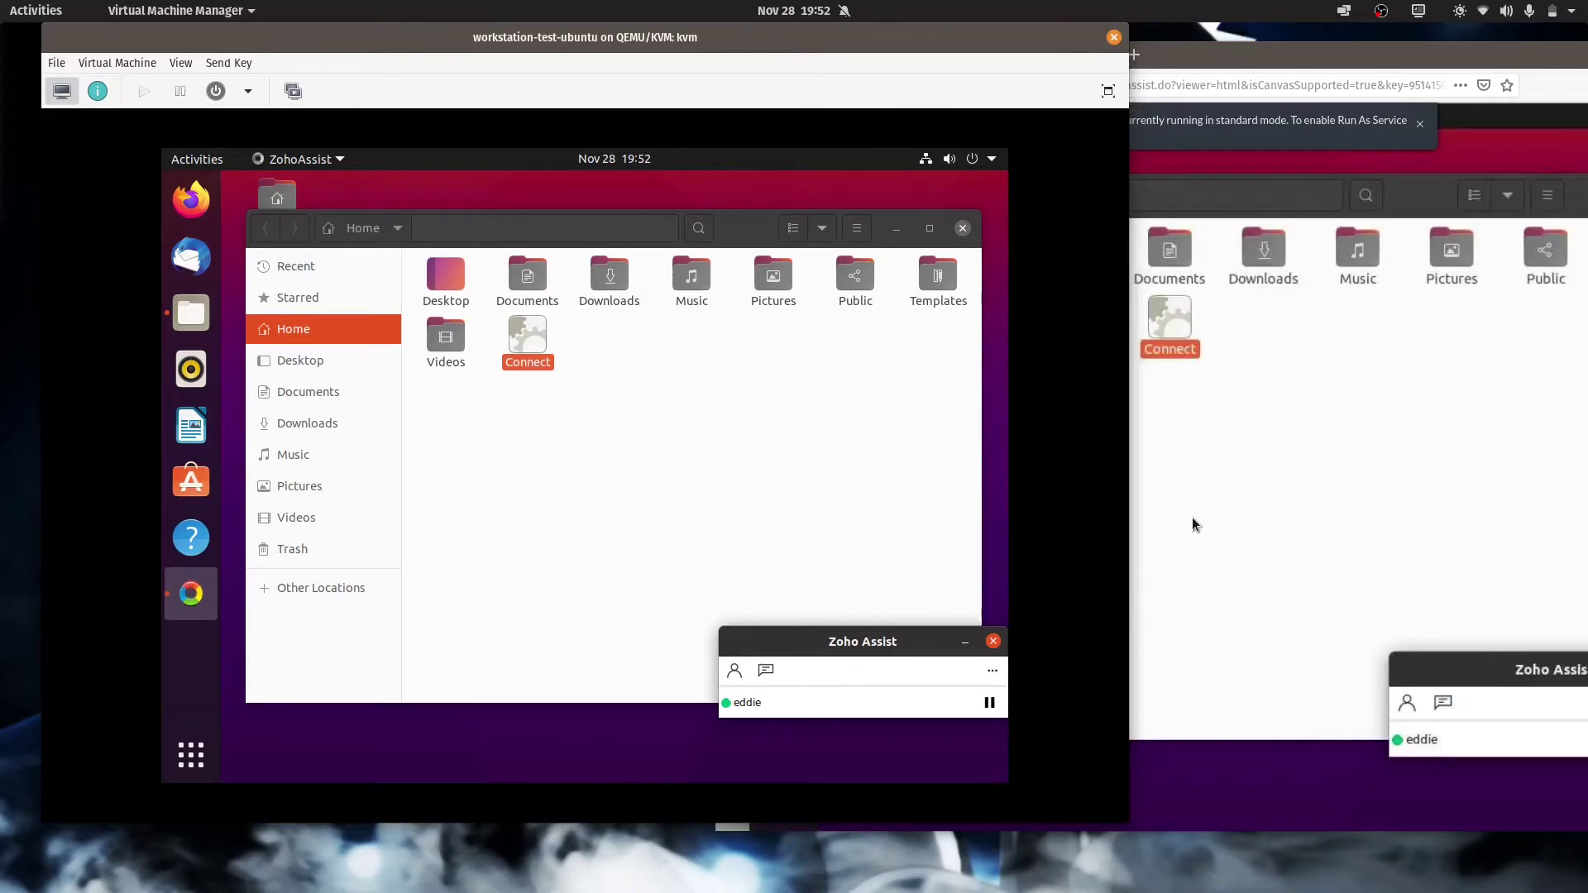
click(1194, 524)
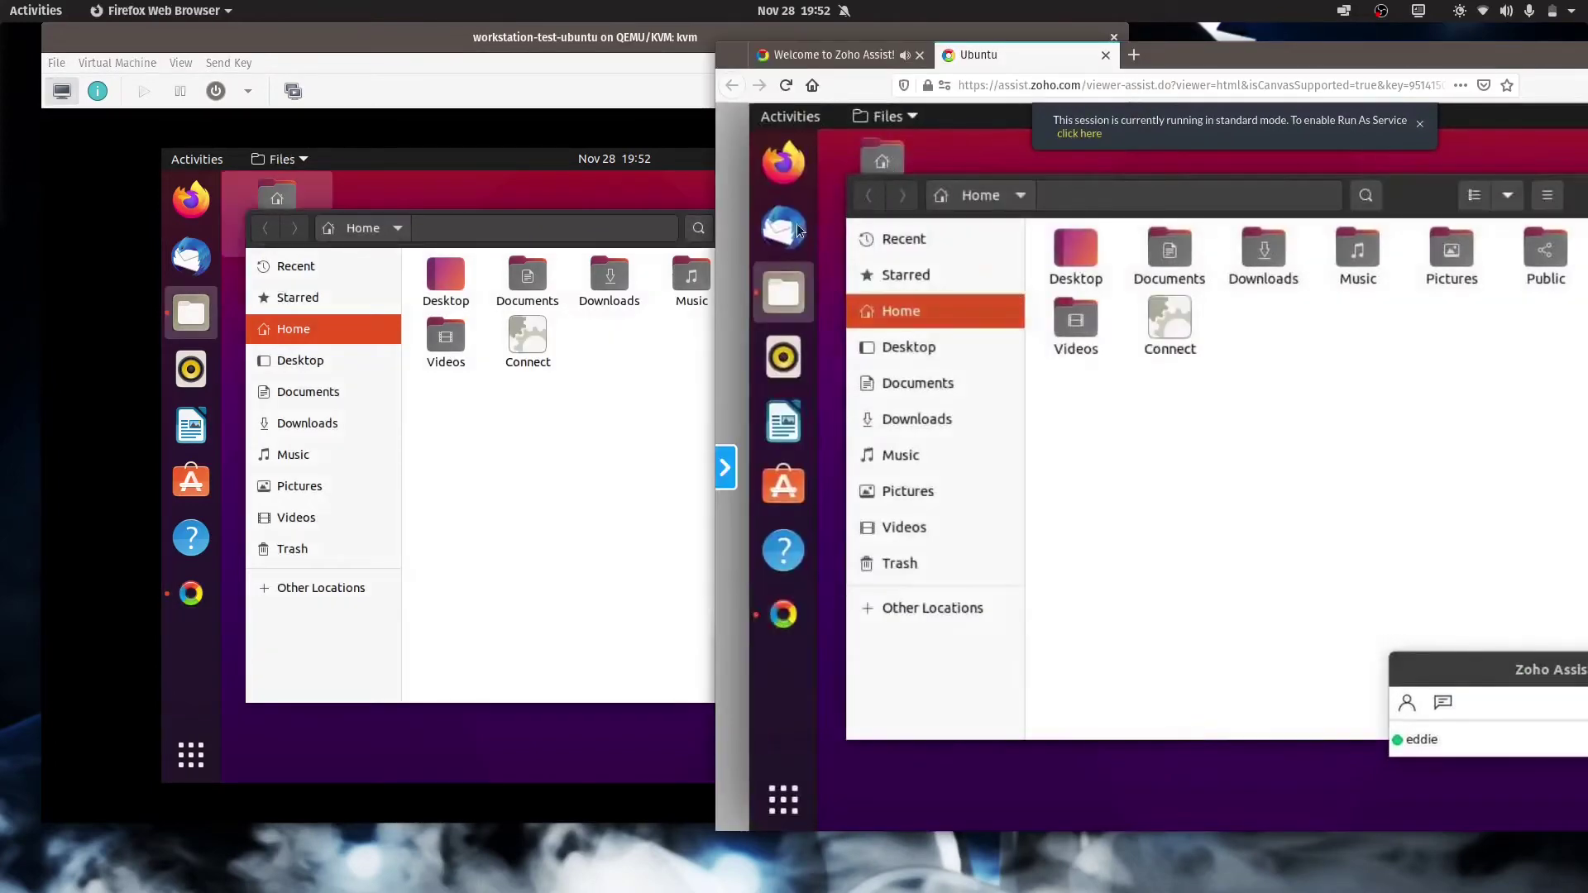
click(788, 168)
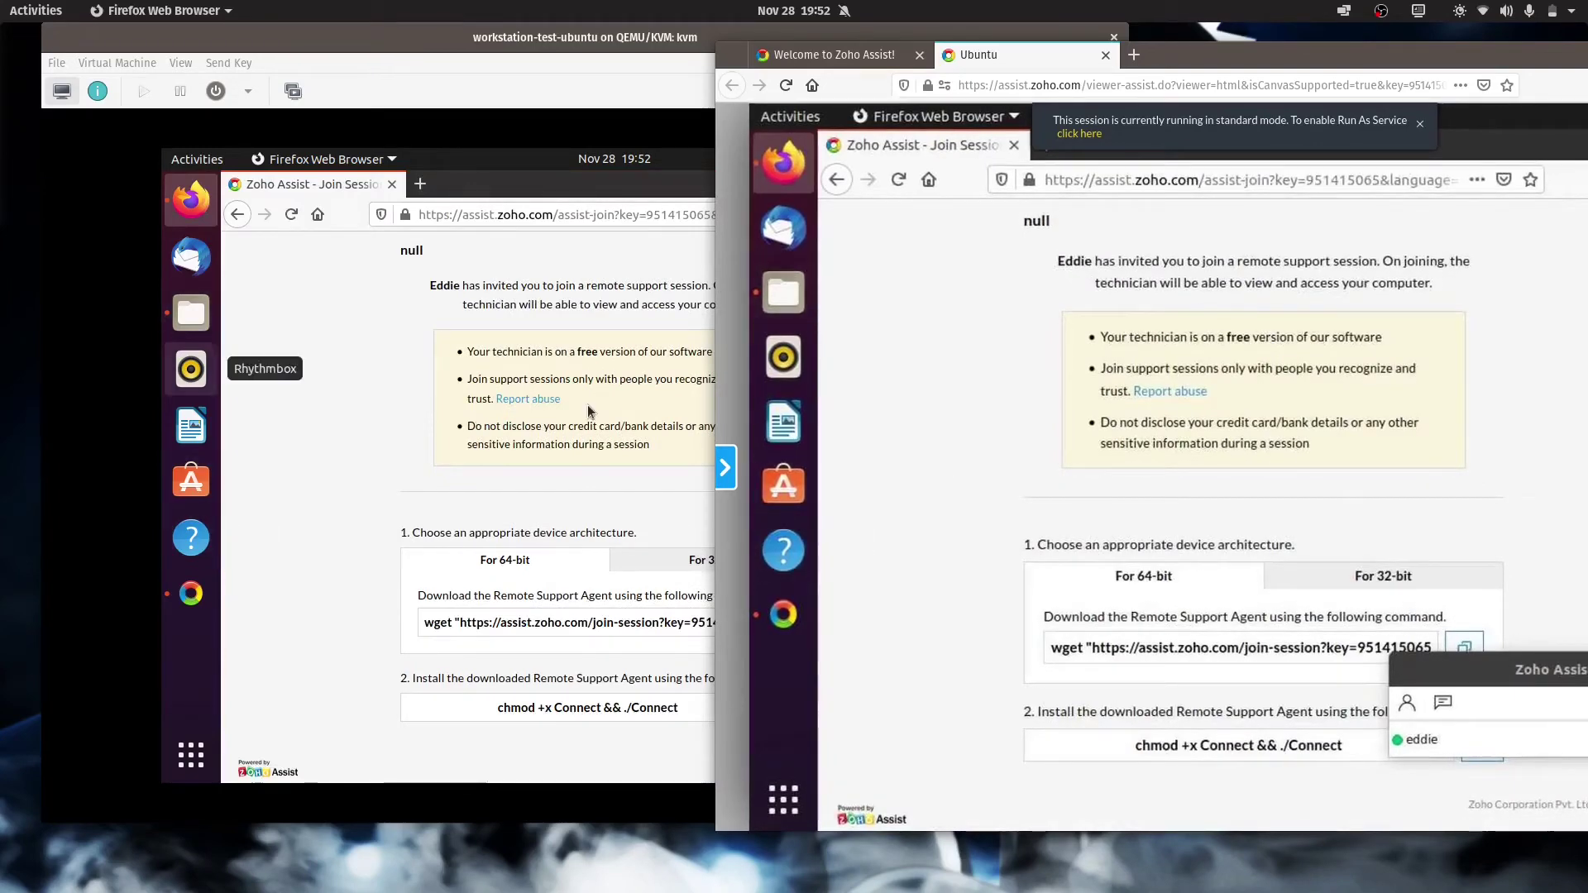
Leave the support session from the guest's agent panel and confirm
click(541, 489)
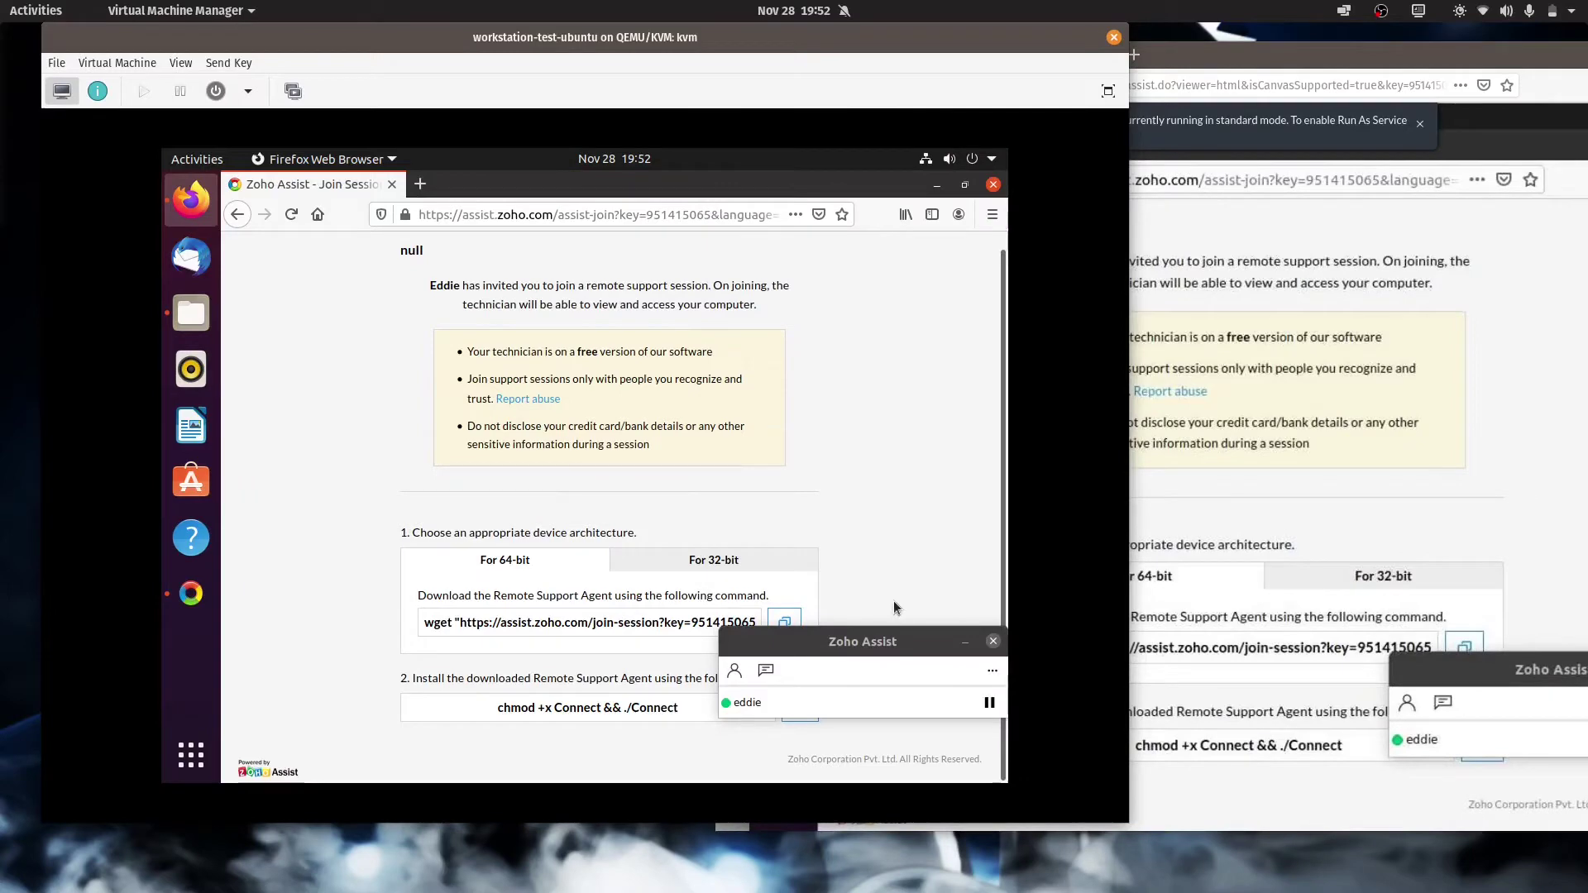
click(992, 642)
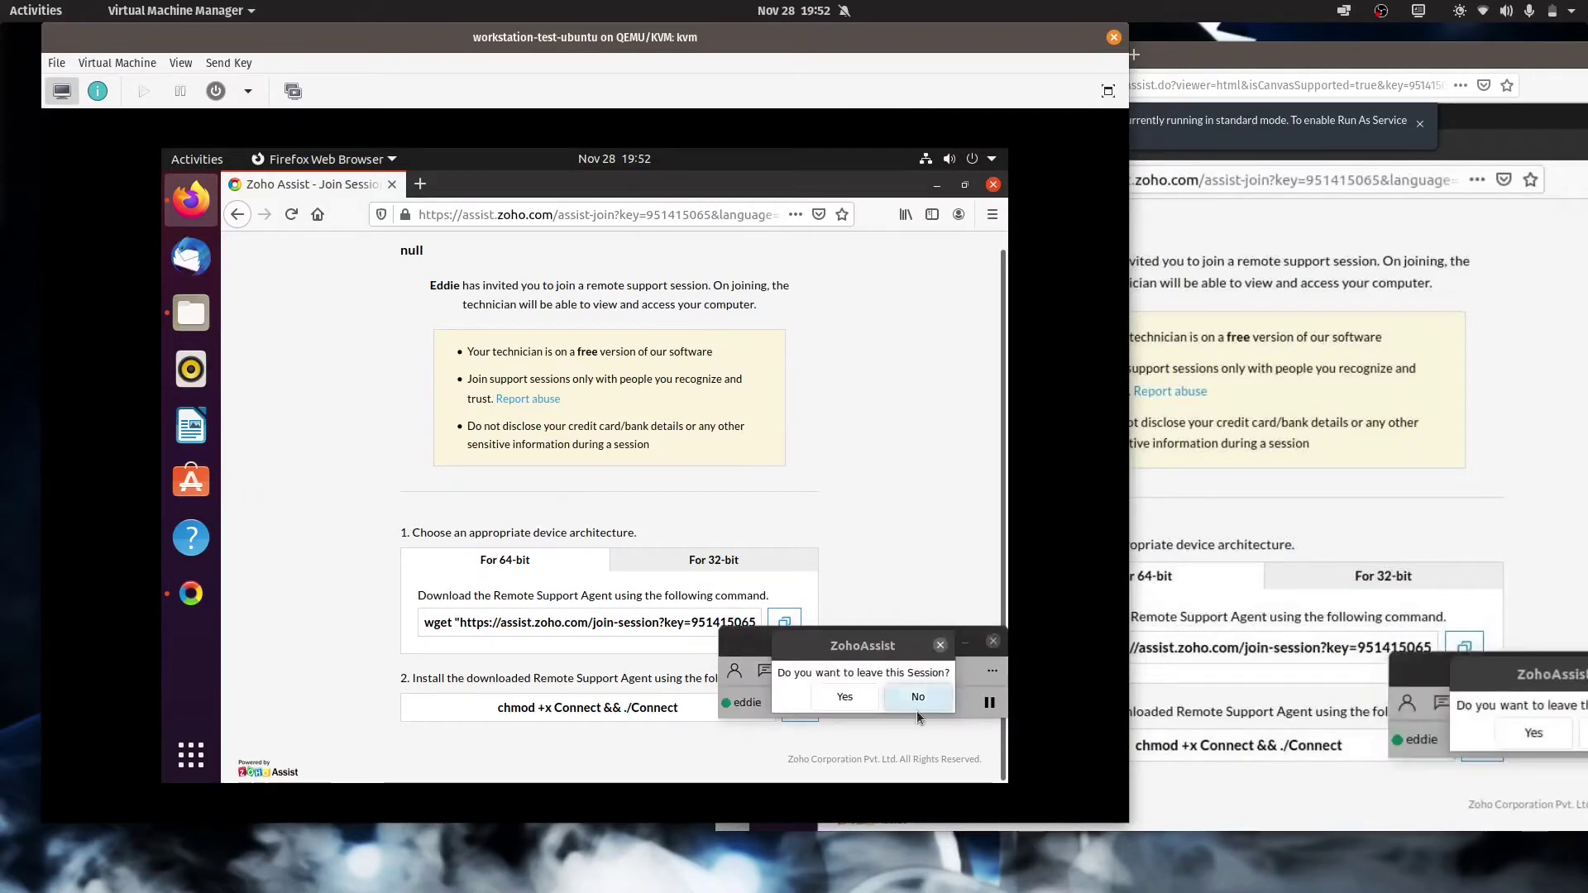
click(845, 697)
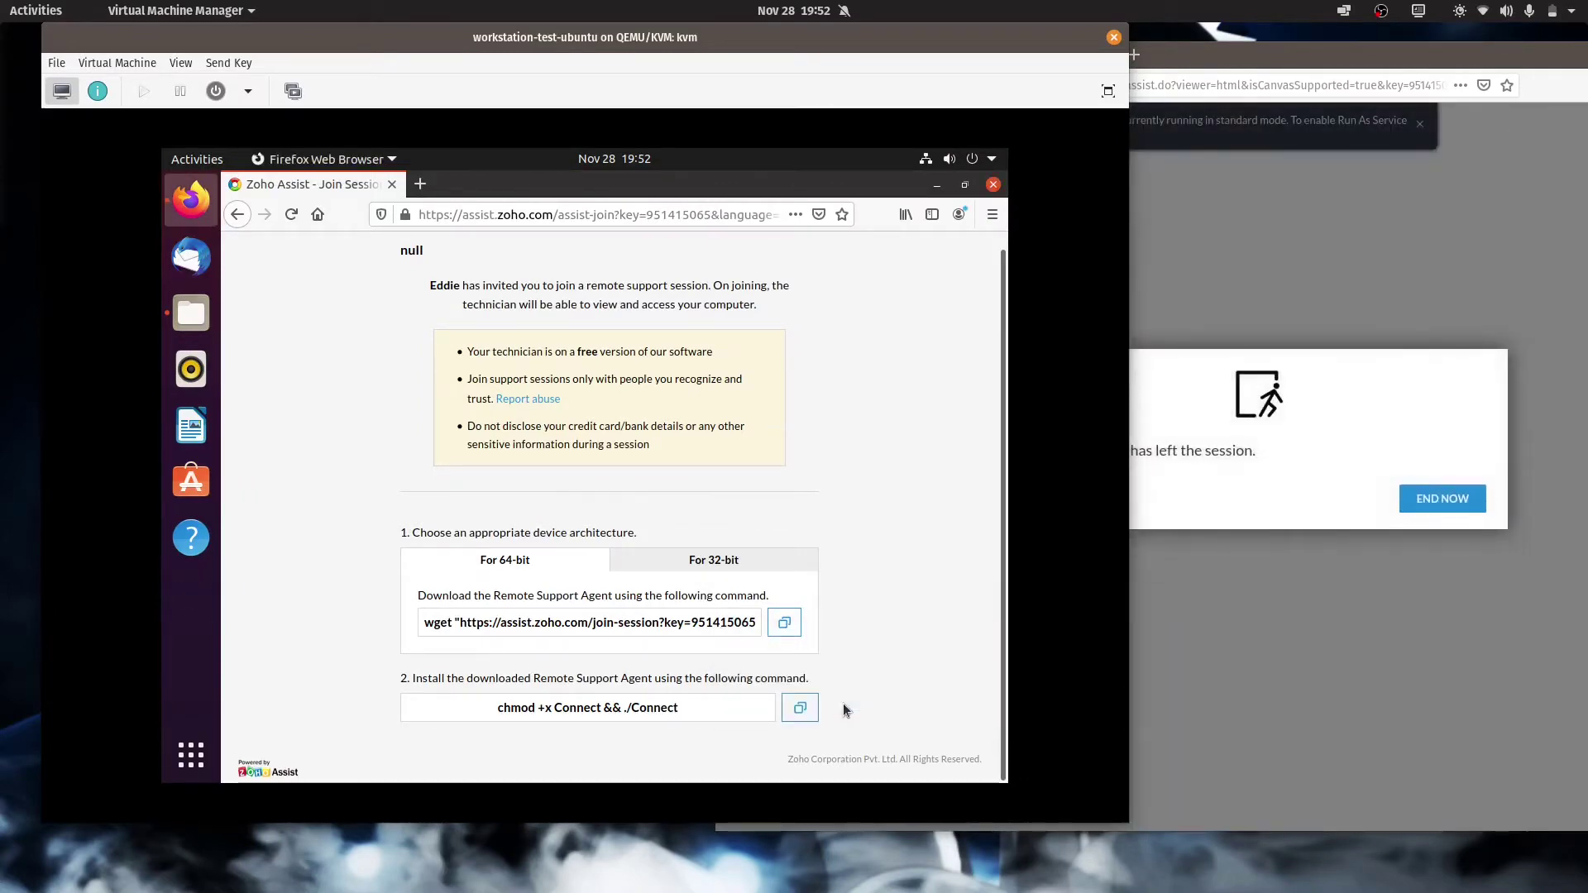
End and close the session in the technician's viewer, then open the Ubuntu session's options menu
click(1314, 506)
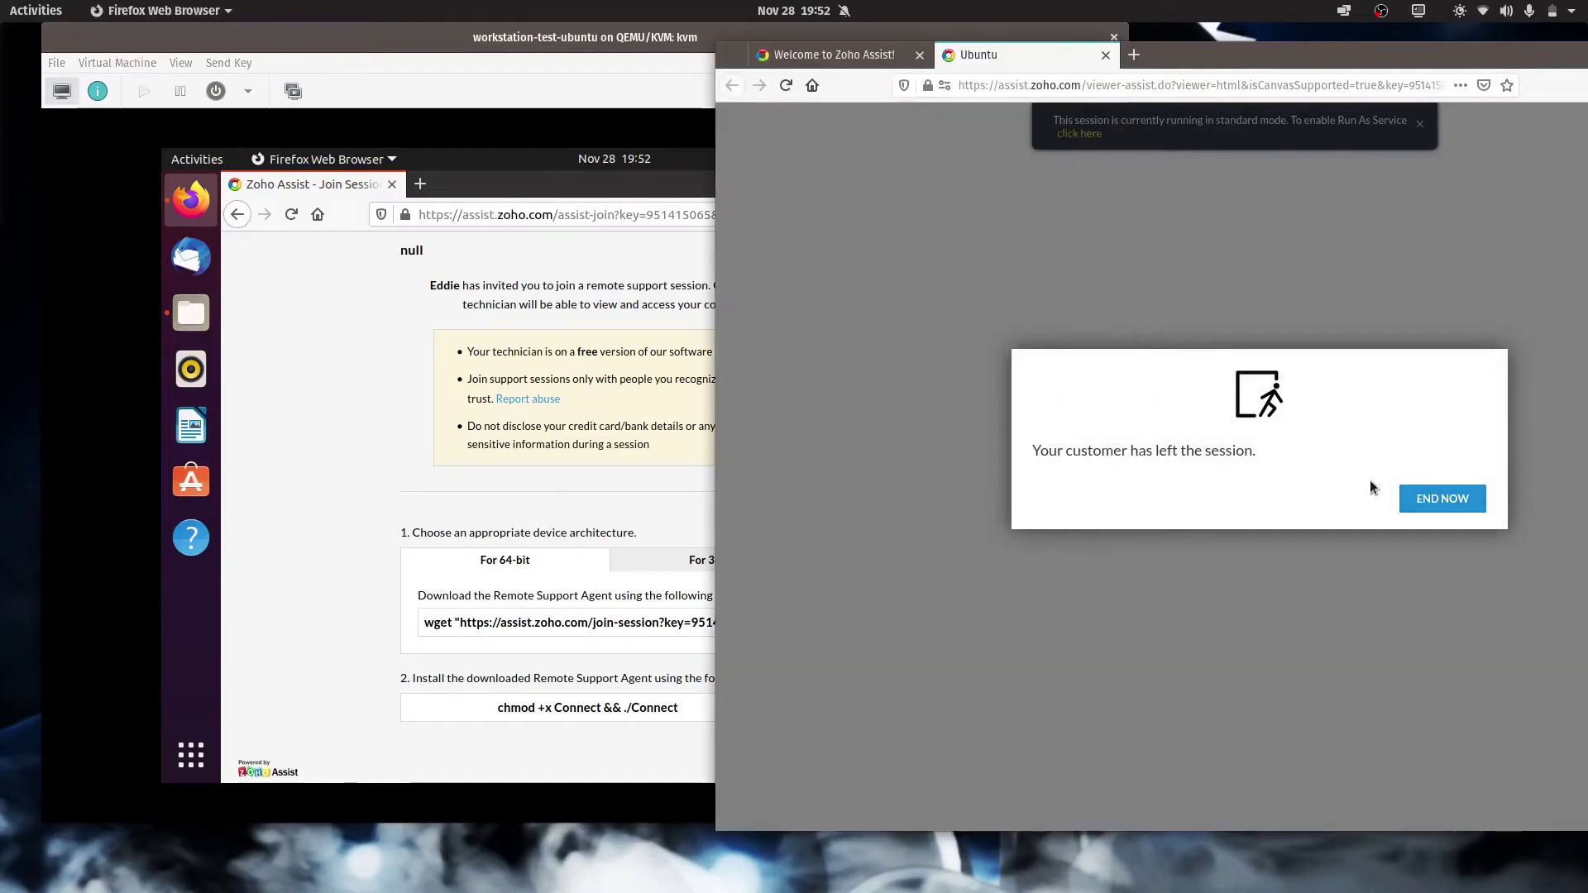
click(1439, 501)
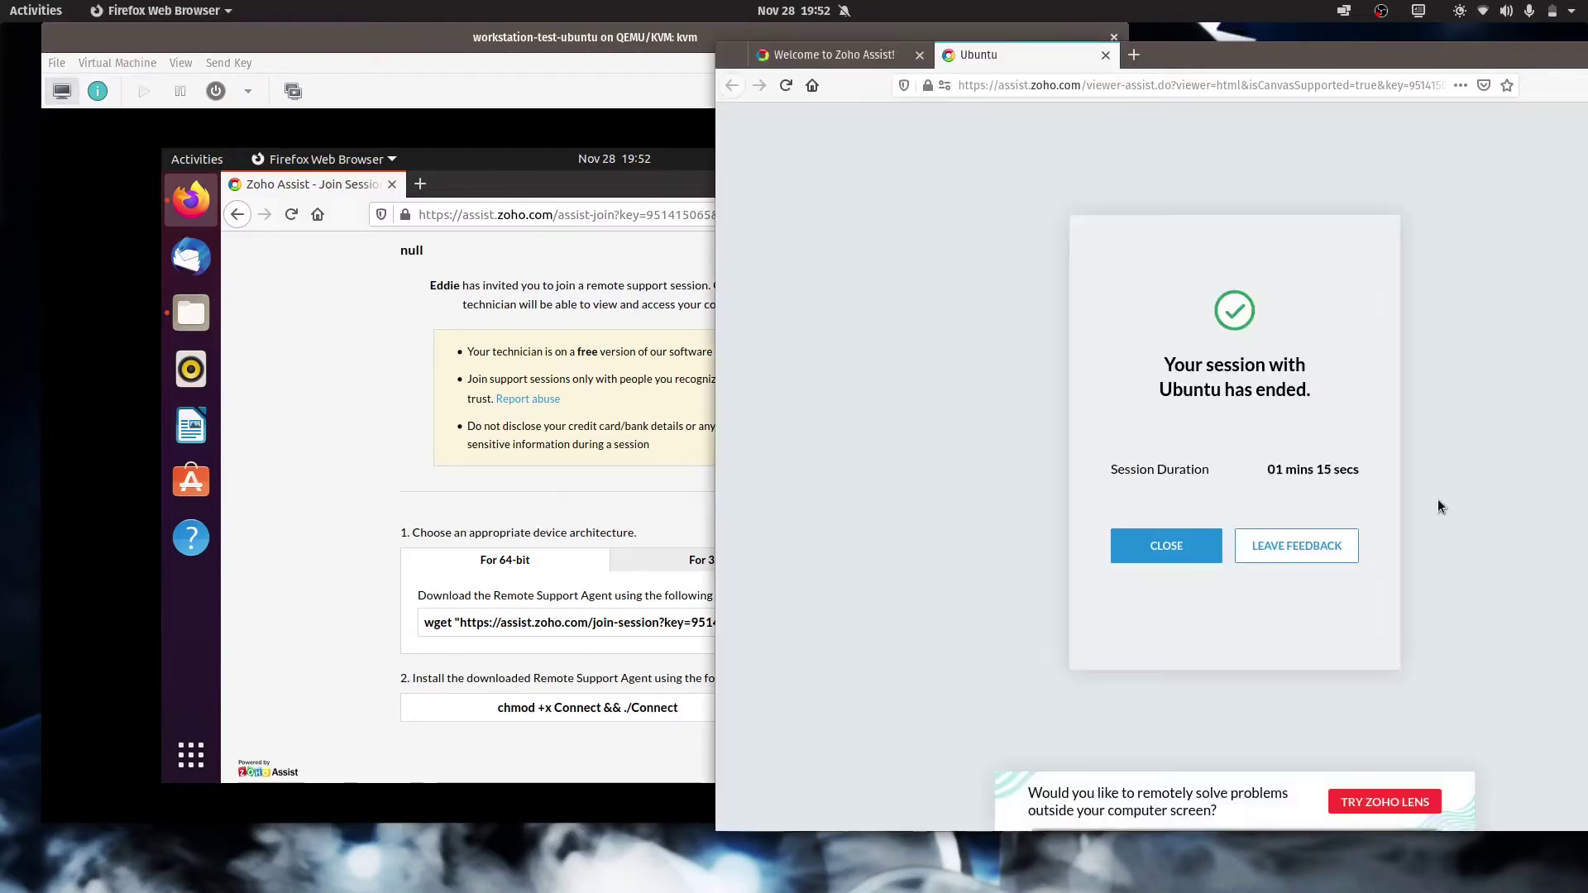
click(1164, 553)
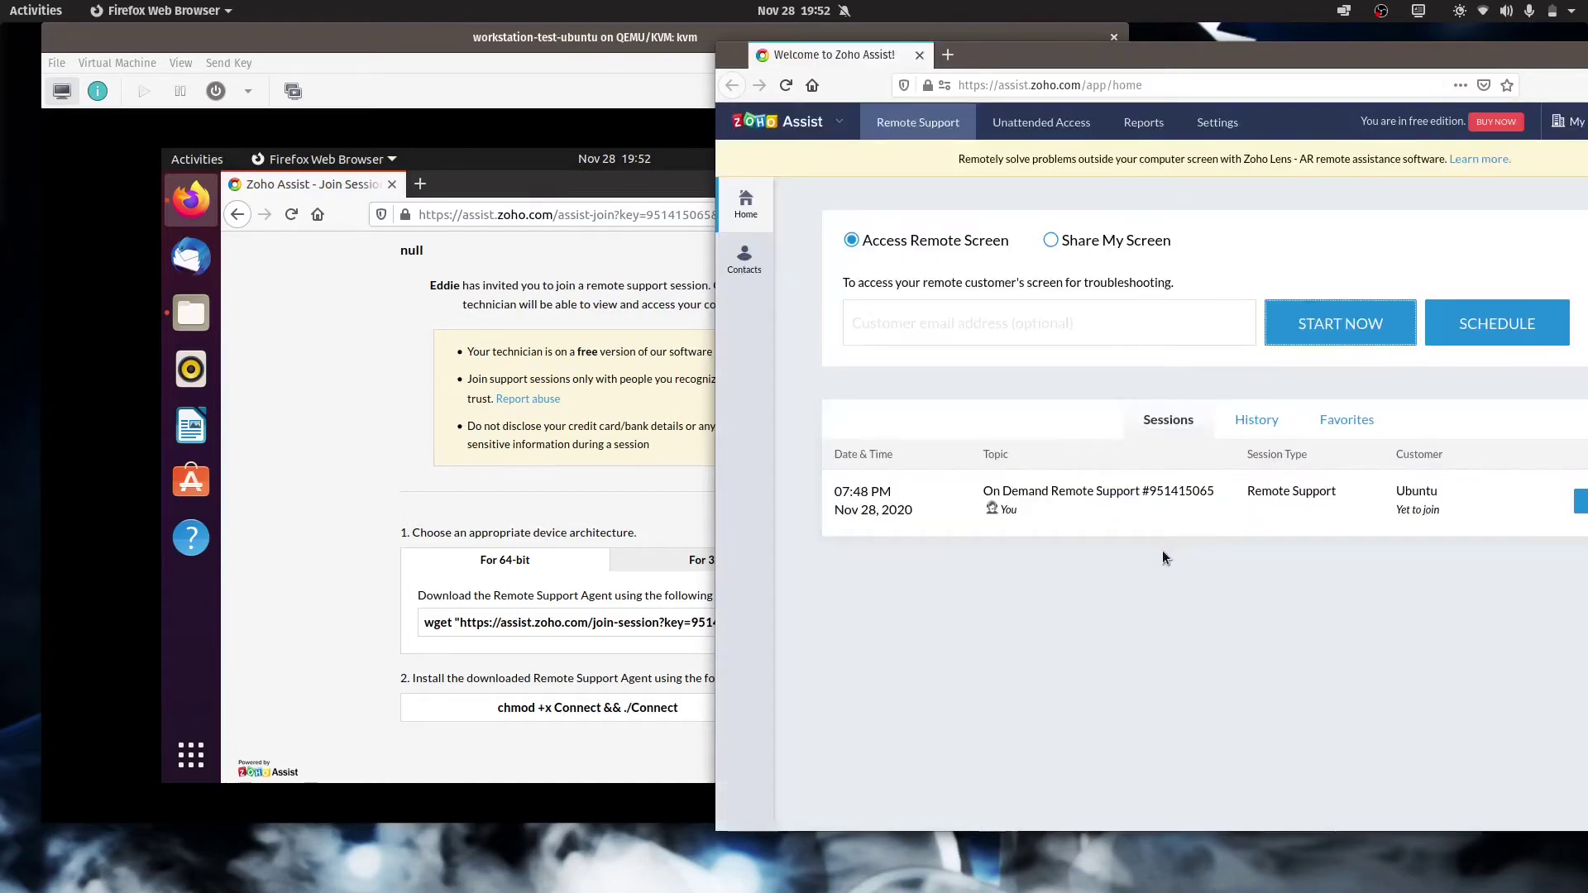
drag(1214, 58, 1091, 56)
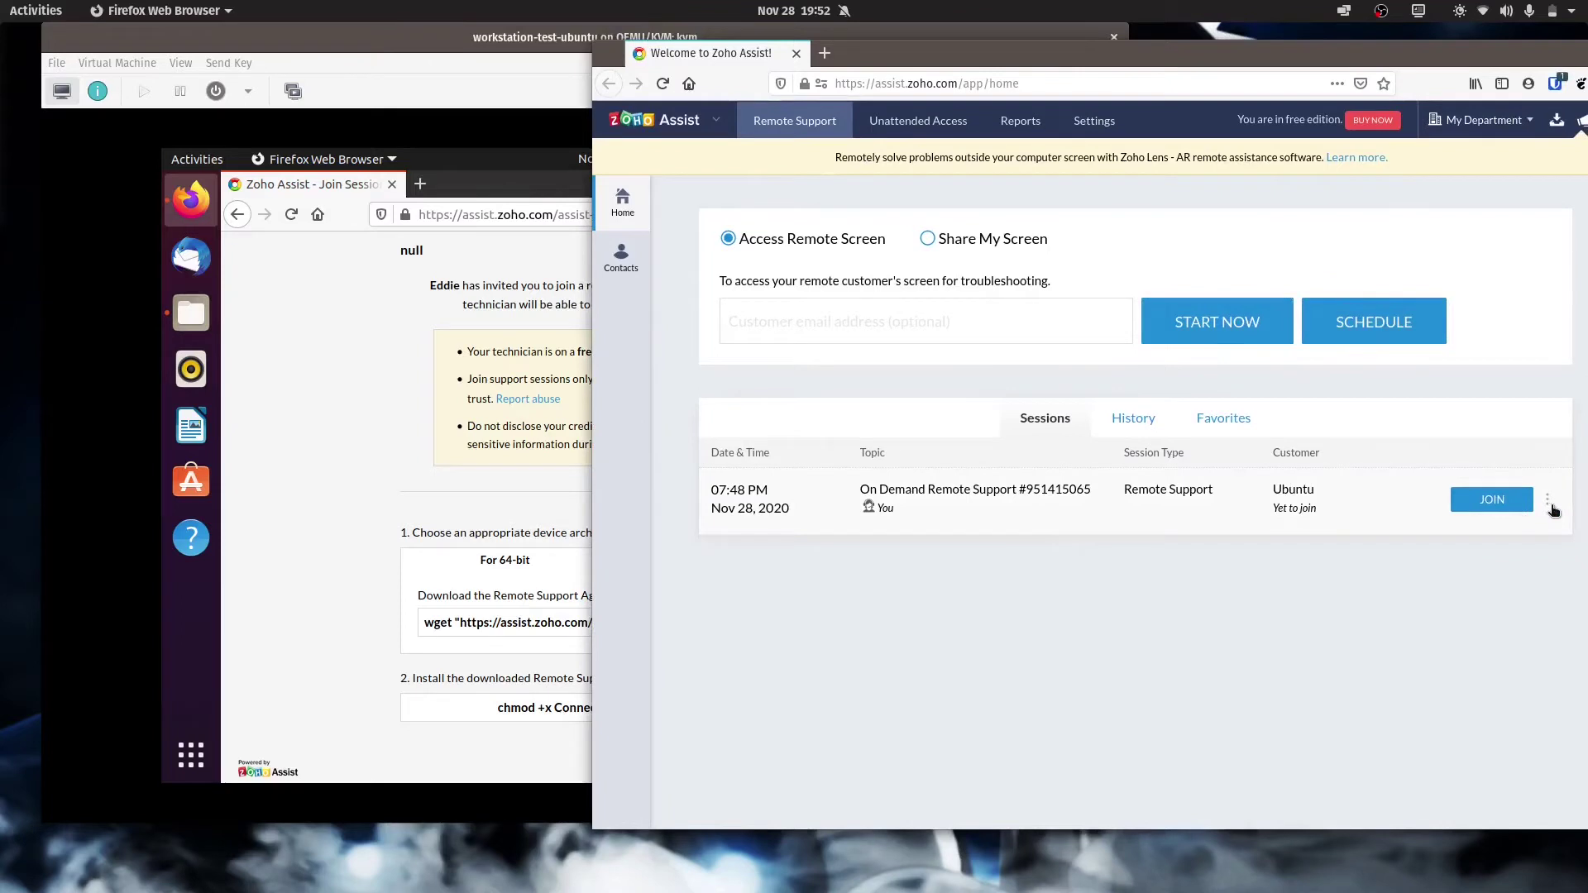
click(1547, 503)
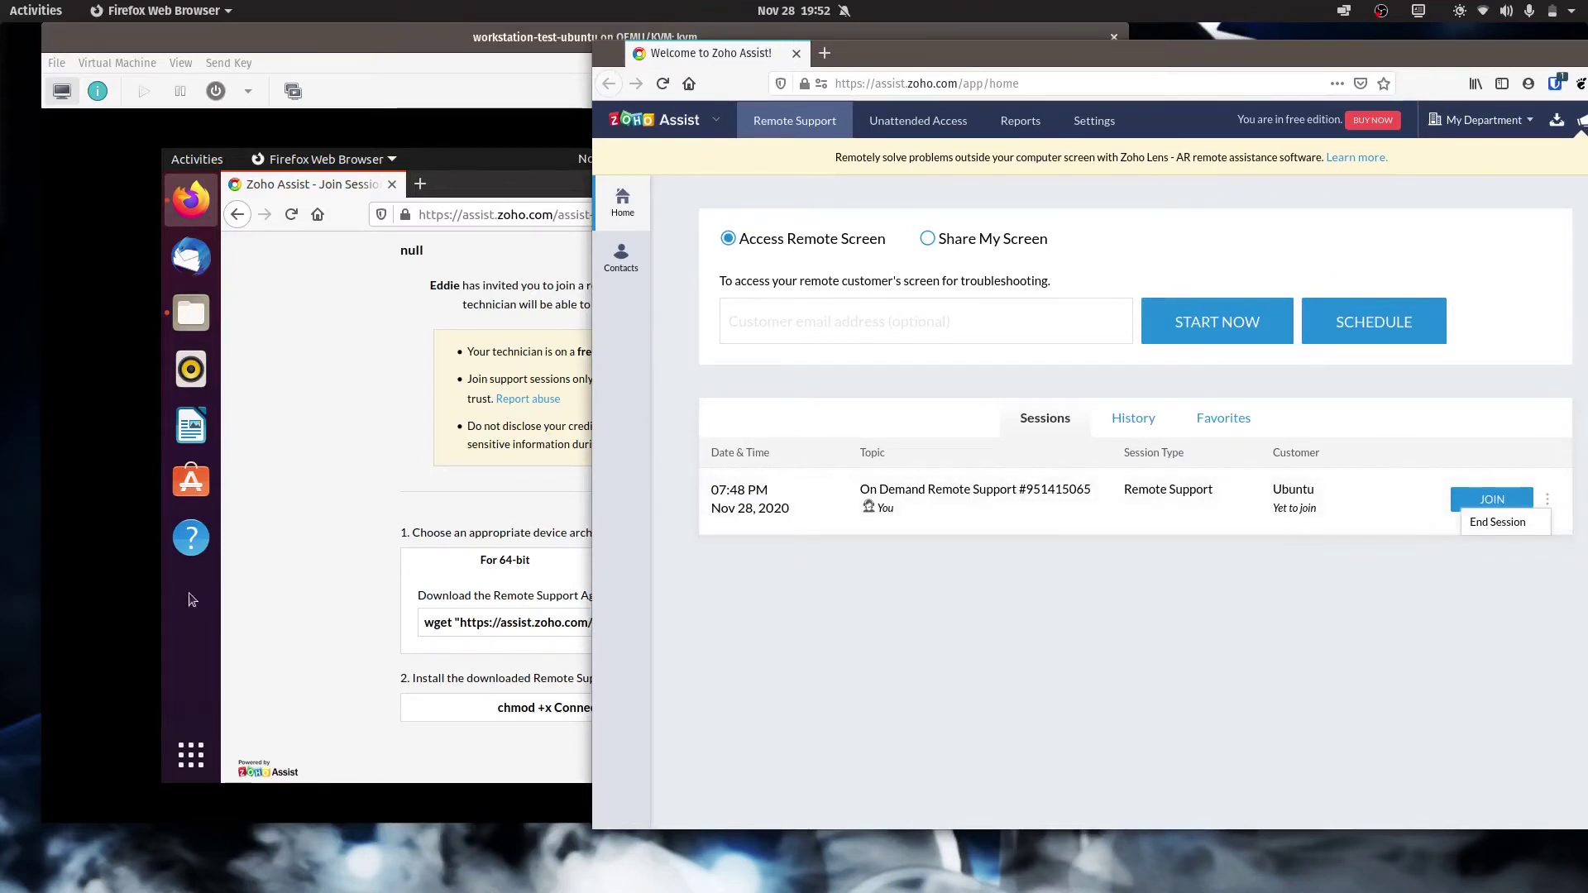
Close Firefox in the Ubuntu guest and launch the Connect agent from Files
click(299, 630)
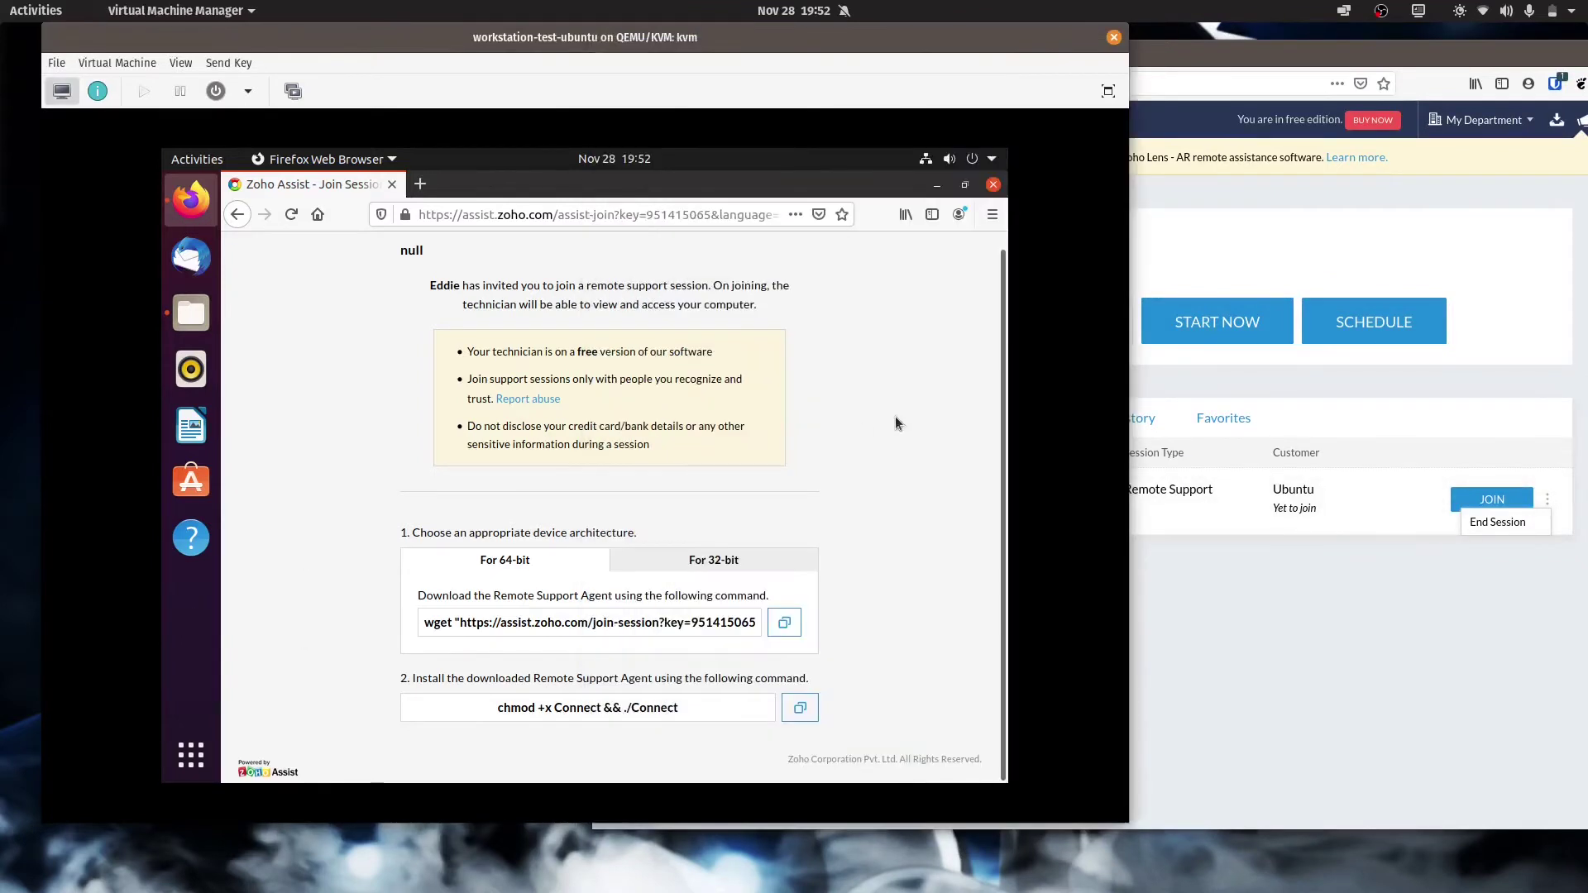
click(993, 184)
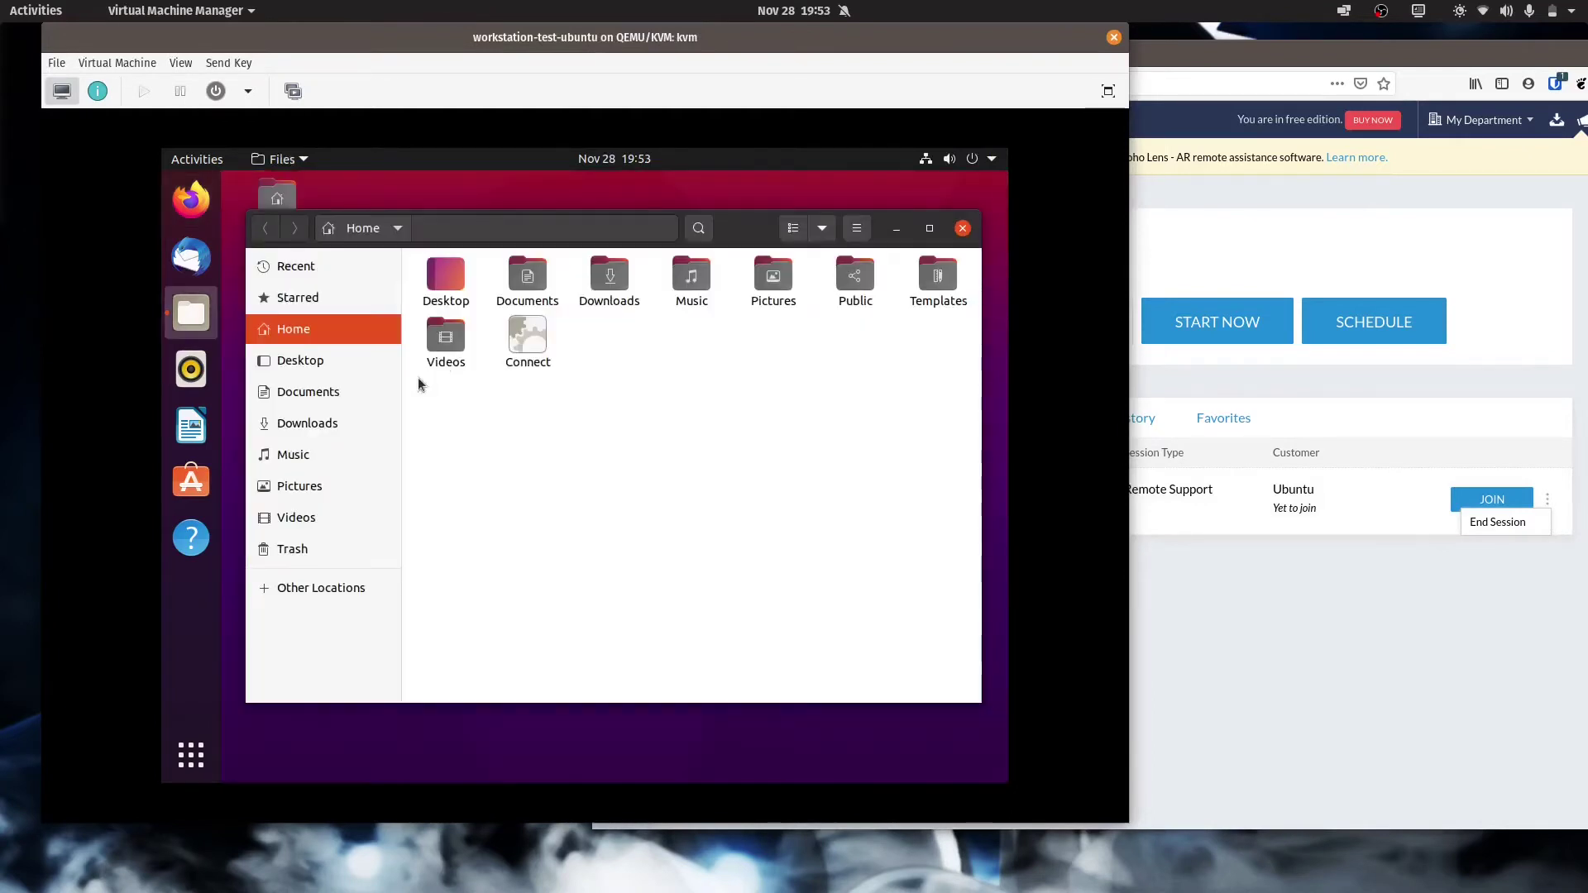
click(522, 342)
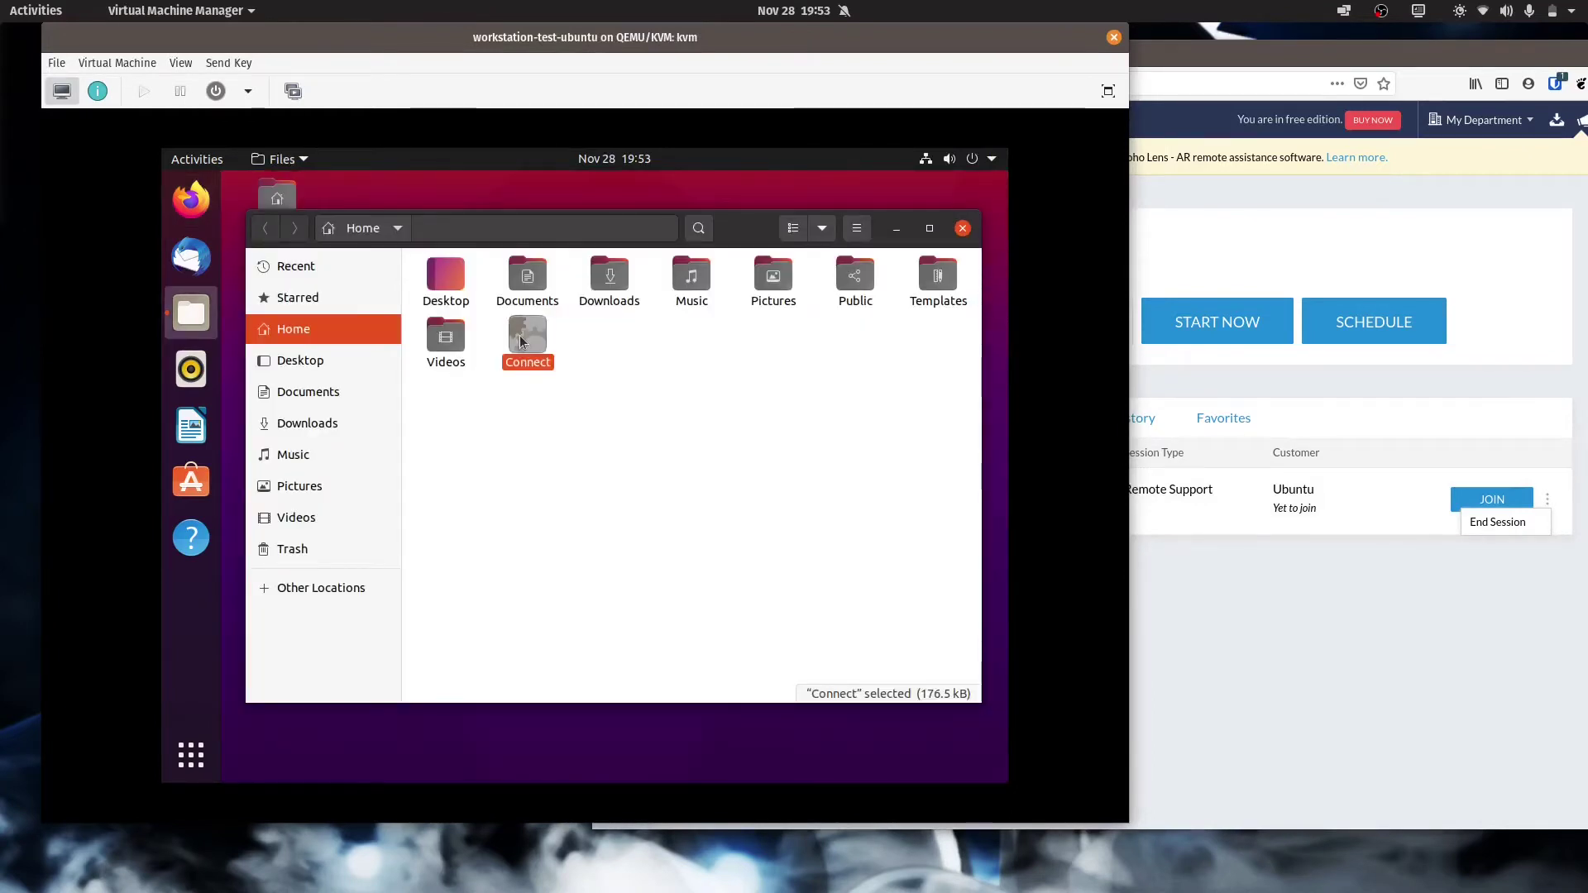
double_click(522, 342)
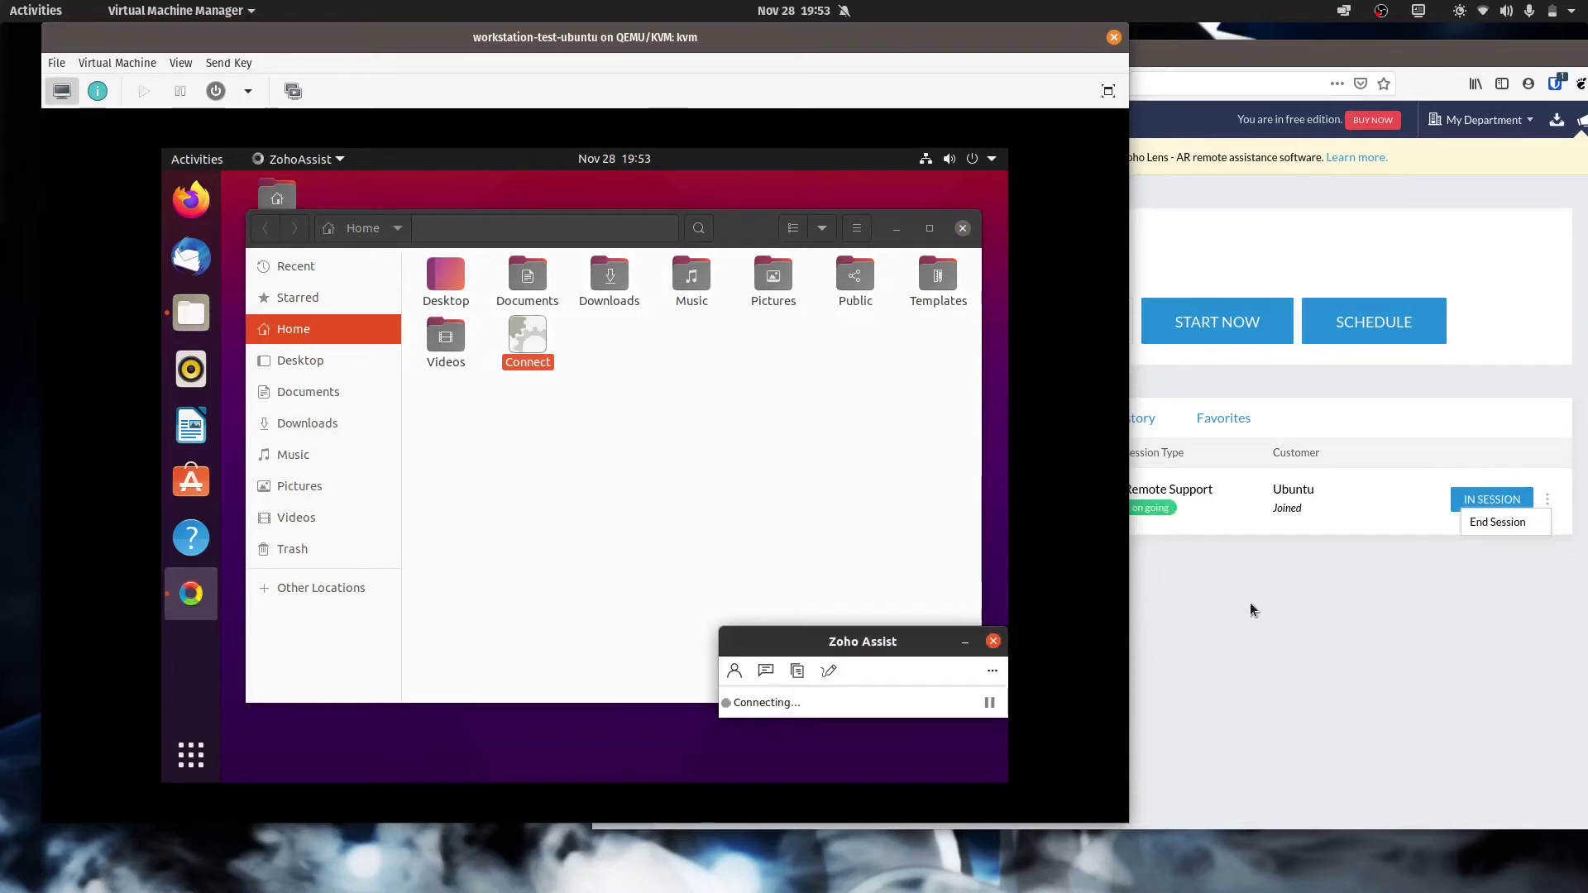
Close the Zoho Assist agent, confirm leaving the session, and return to the web dashboard
click(992, 643)
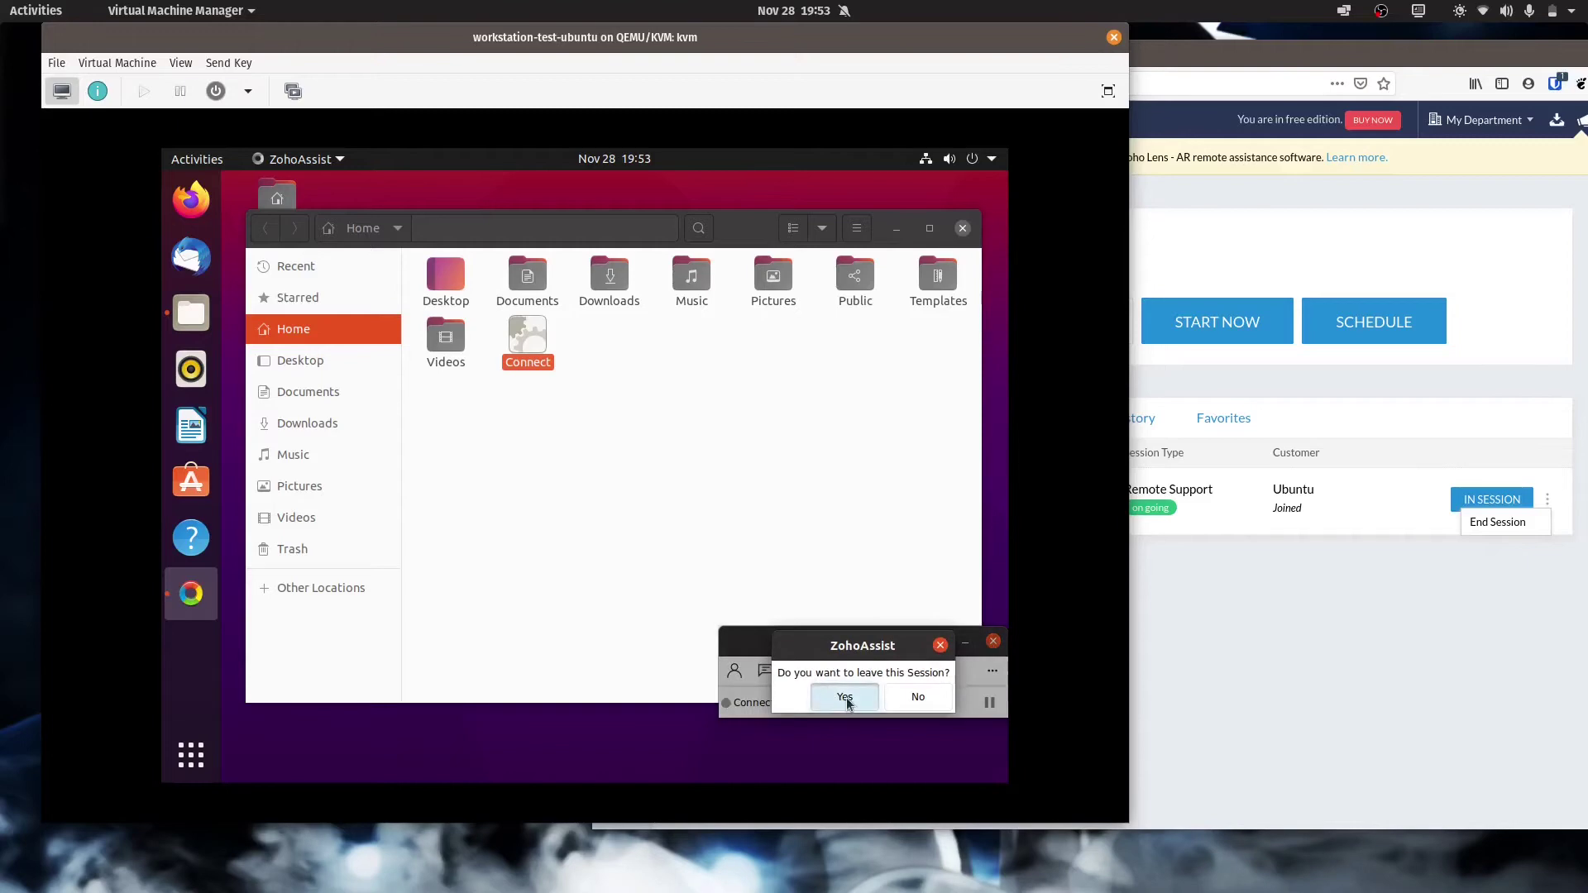
click(847, 699)
click(1413, 584)
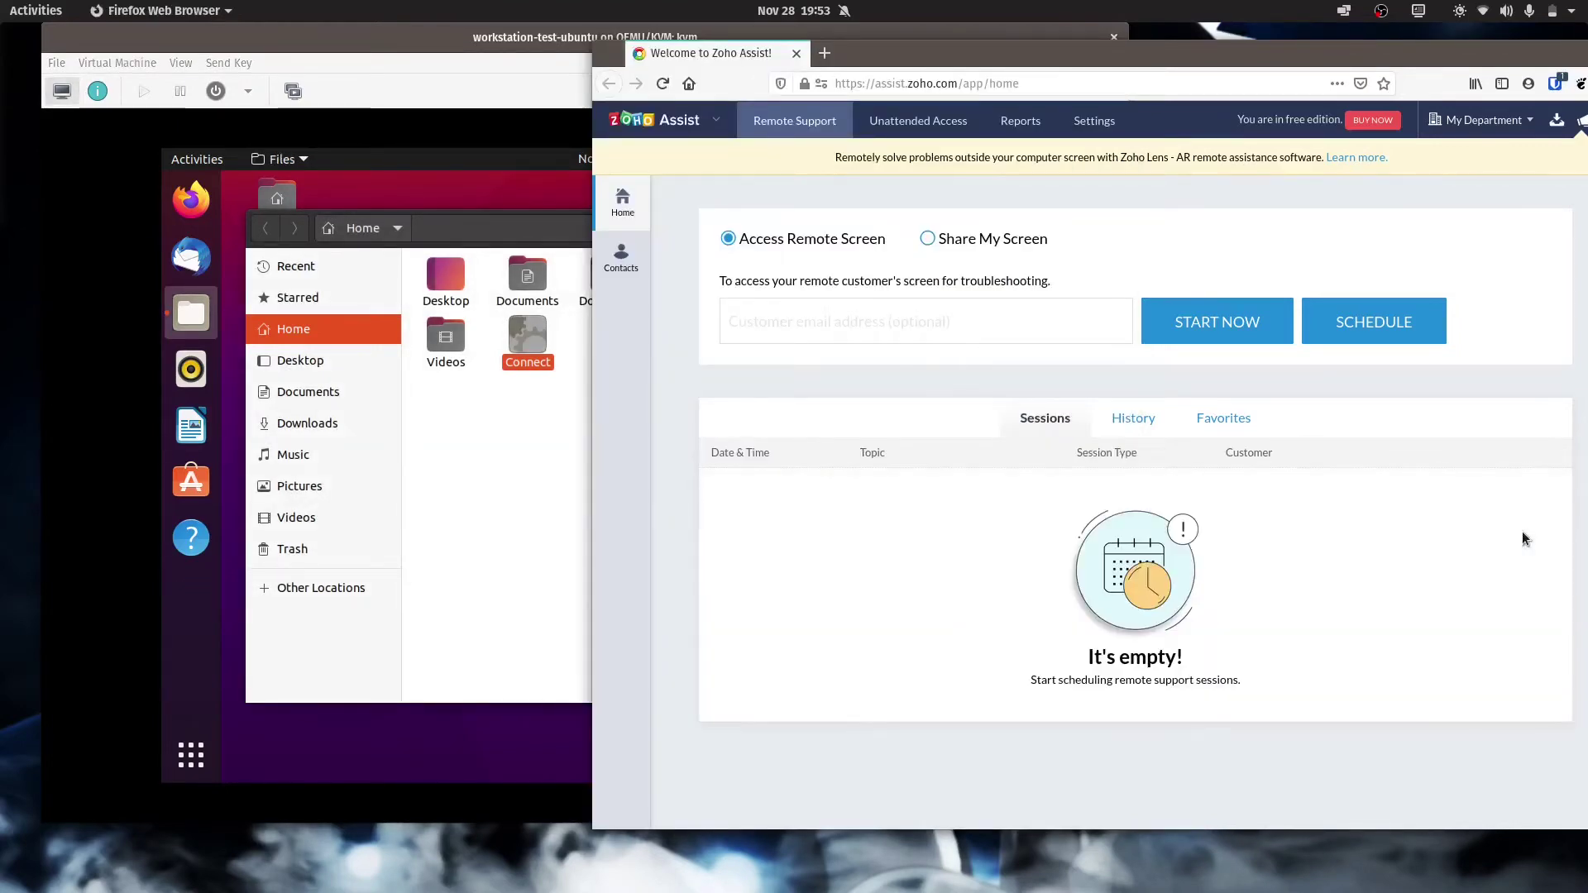
Relaunch the Connect agent in the Ubuntu guest and dismiss the Session Expired notice
click(496, 492)
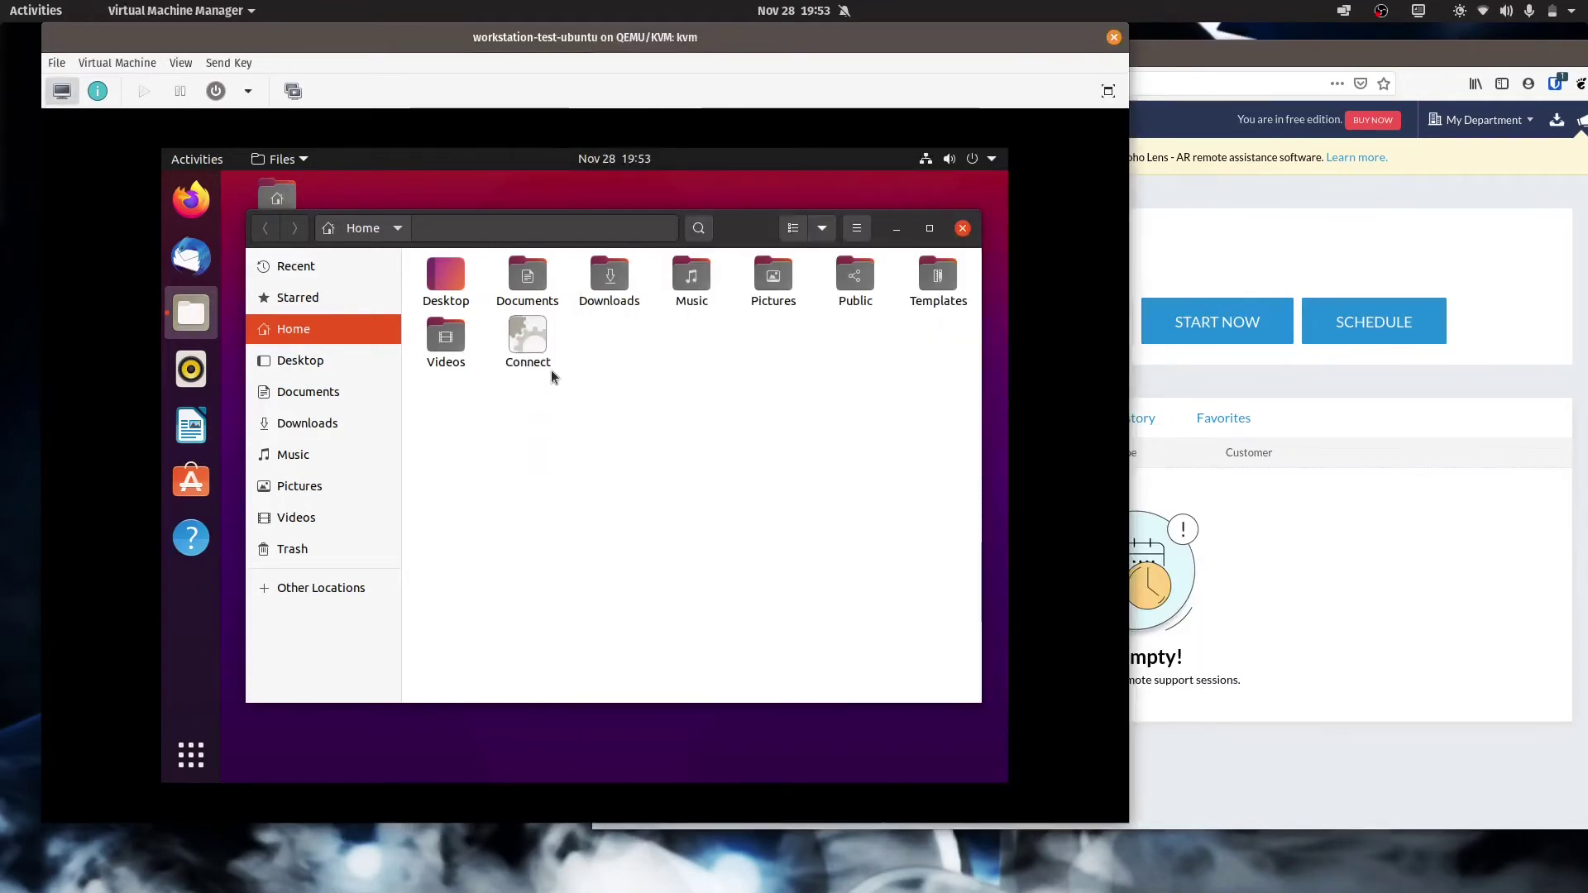
click(526, 349)
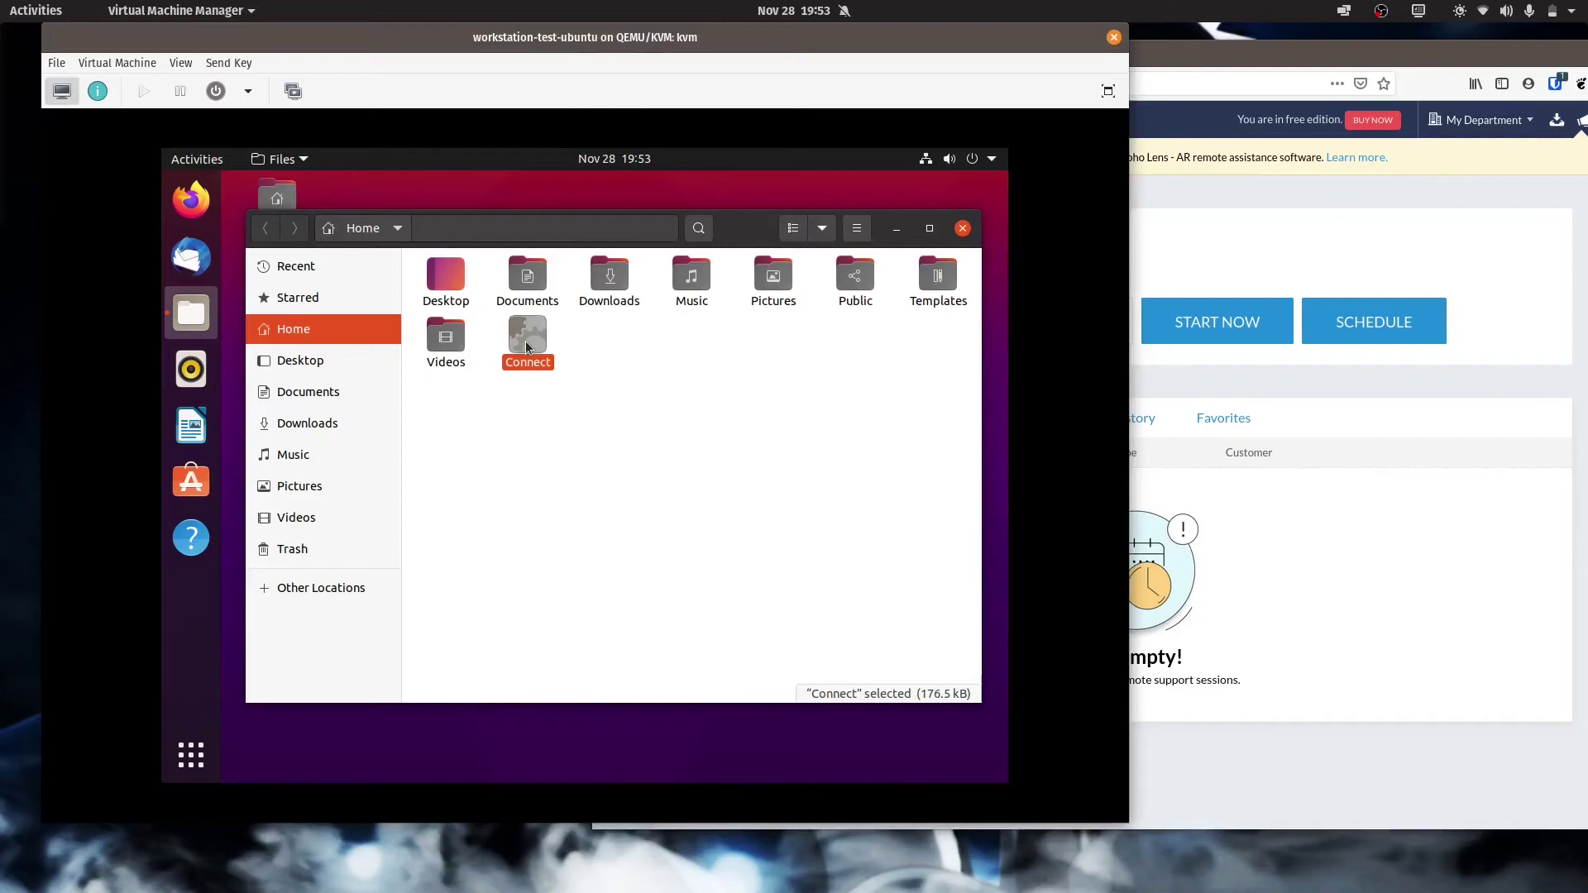
double_click(527, 347)
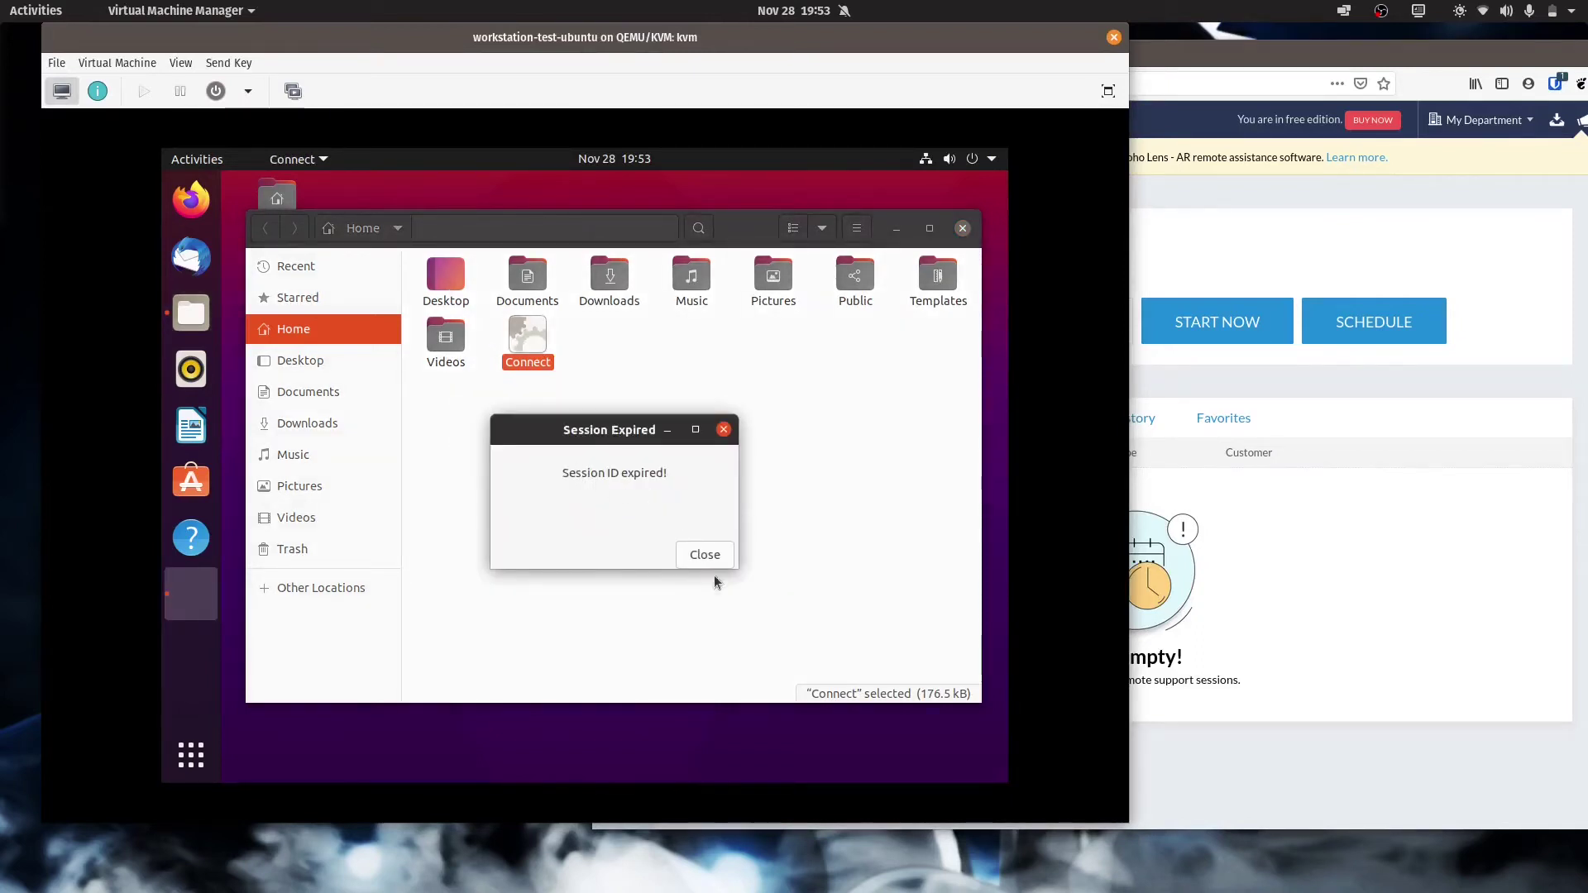
click(714, 552)
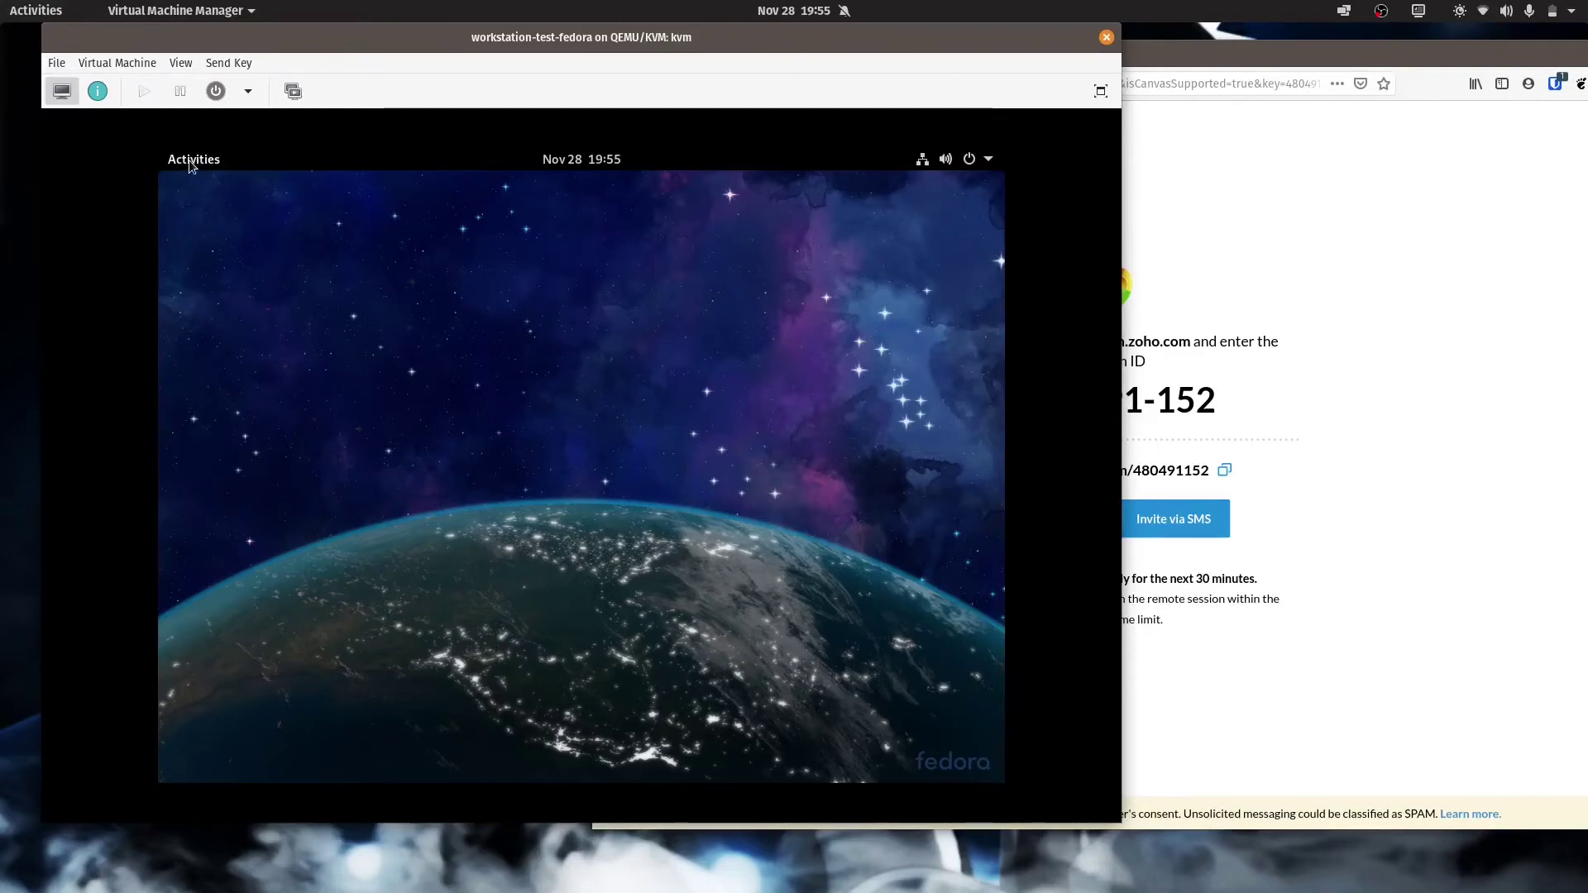
Open Firefox in the Fedora guest and load join.zoho.com
click(189, 161)
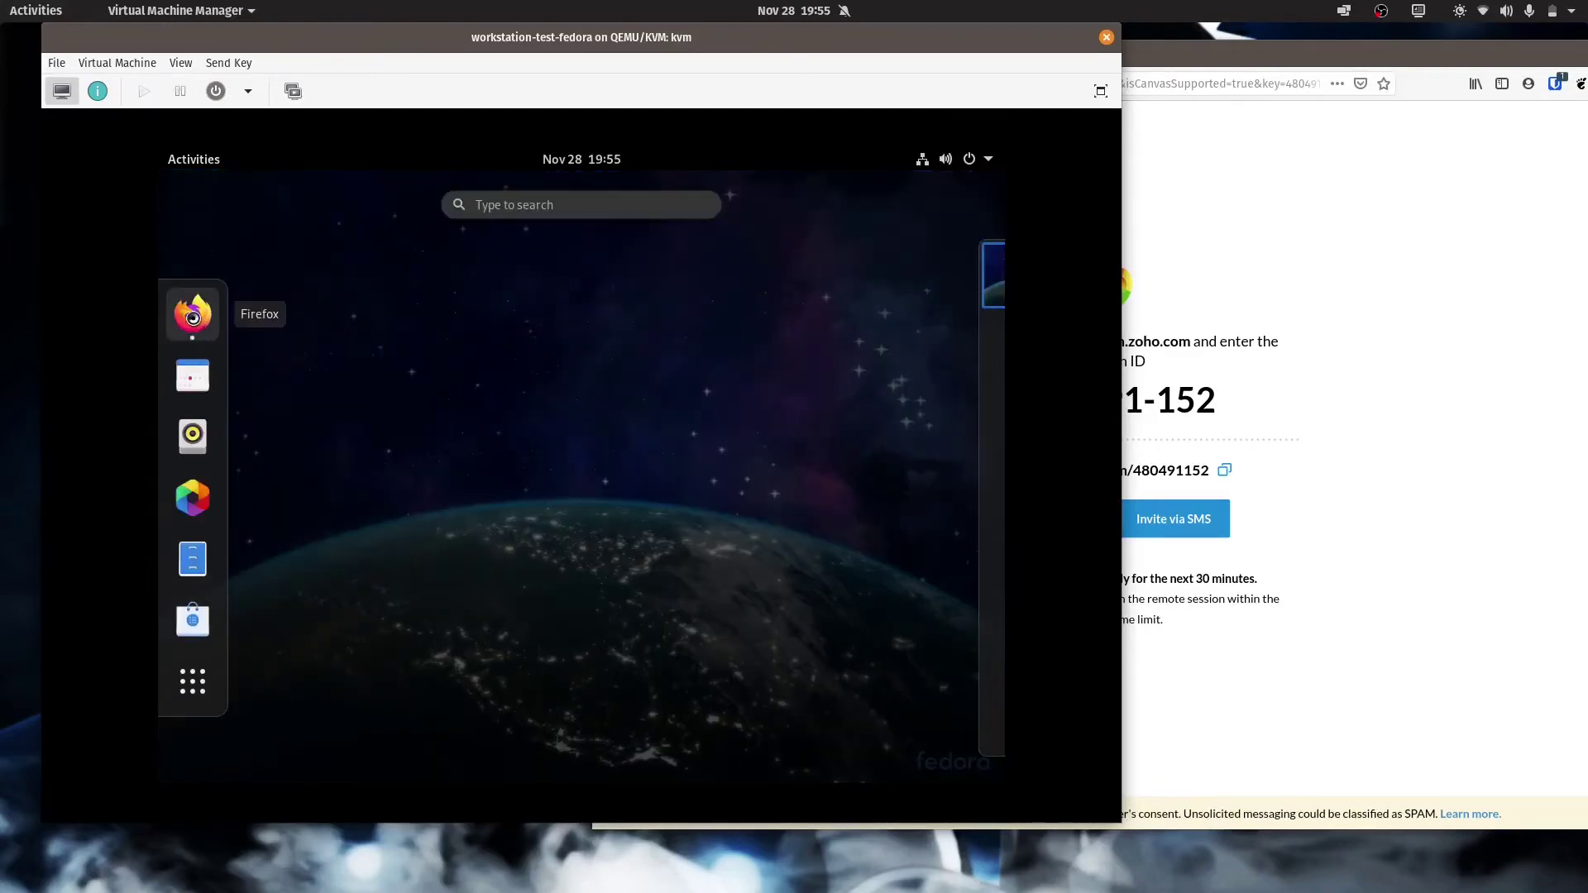
click(193, 321)
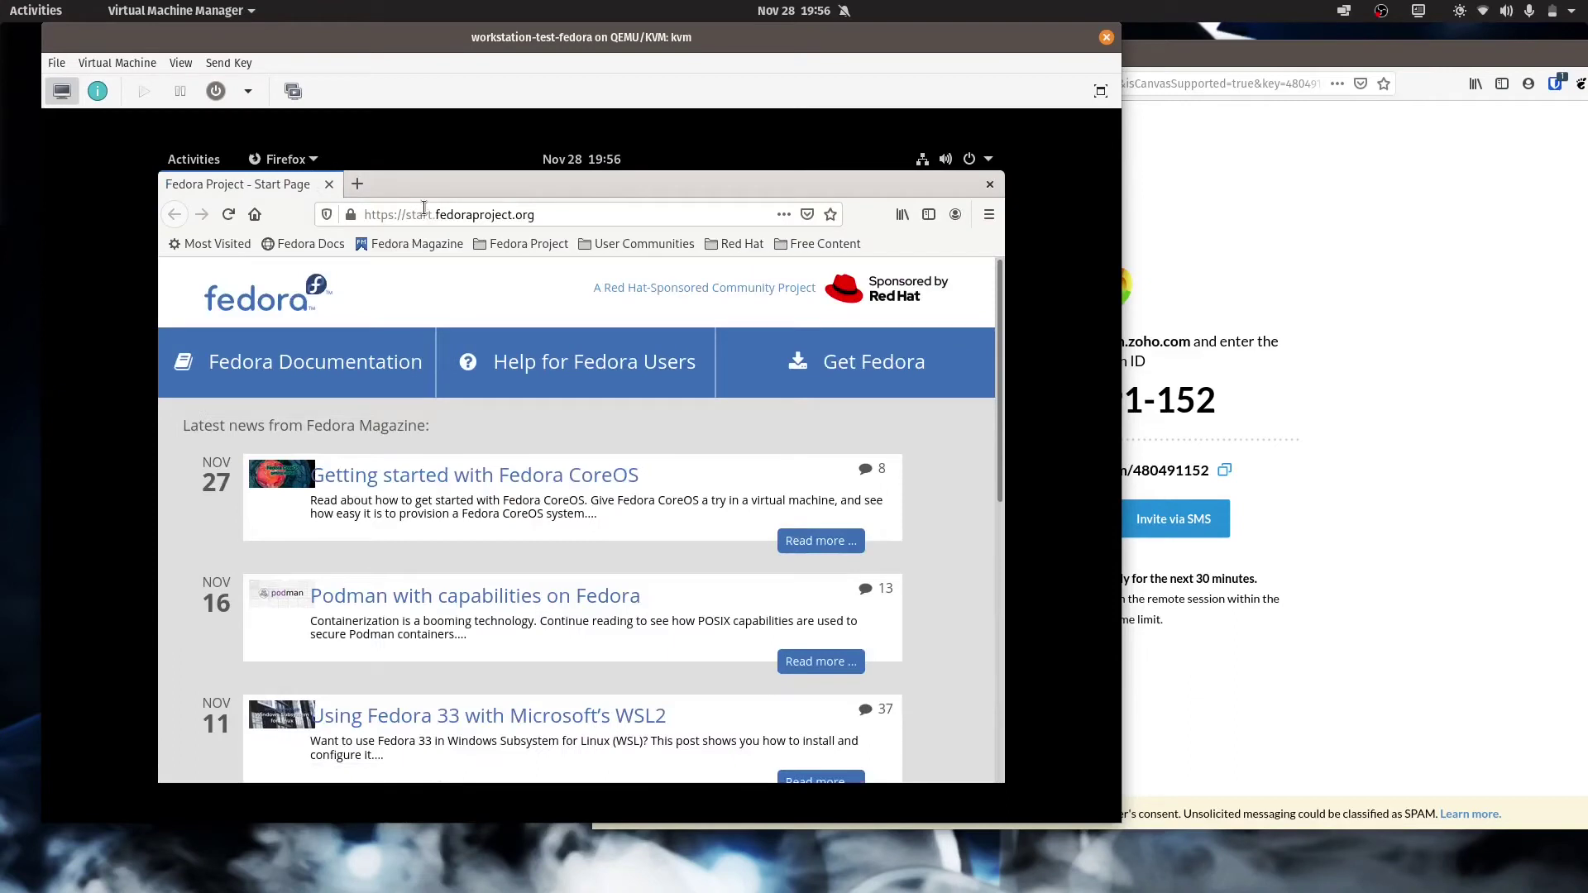
click(425, 210)
text(join.zho)
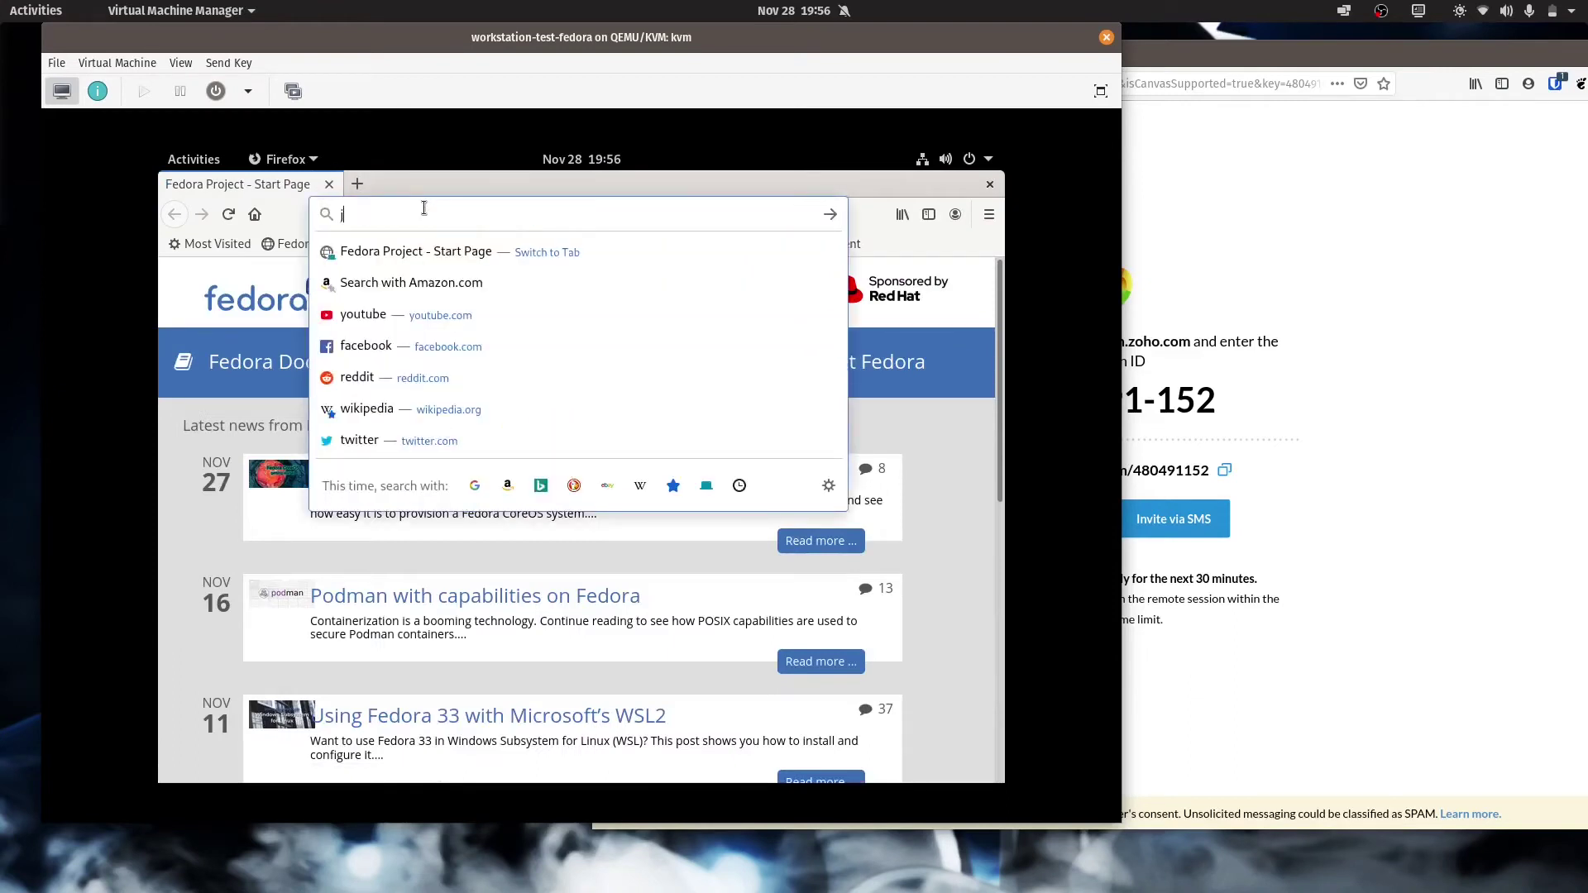
key(BackSpace)
key(BackSpace)
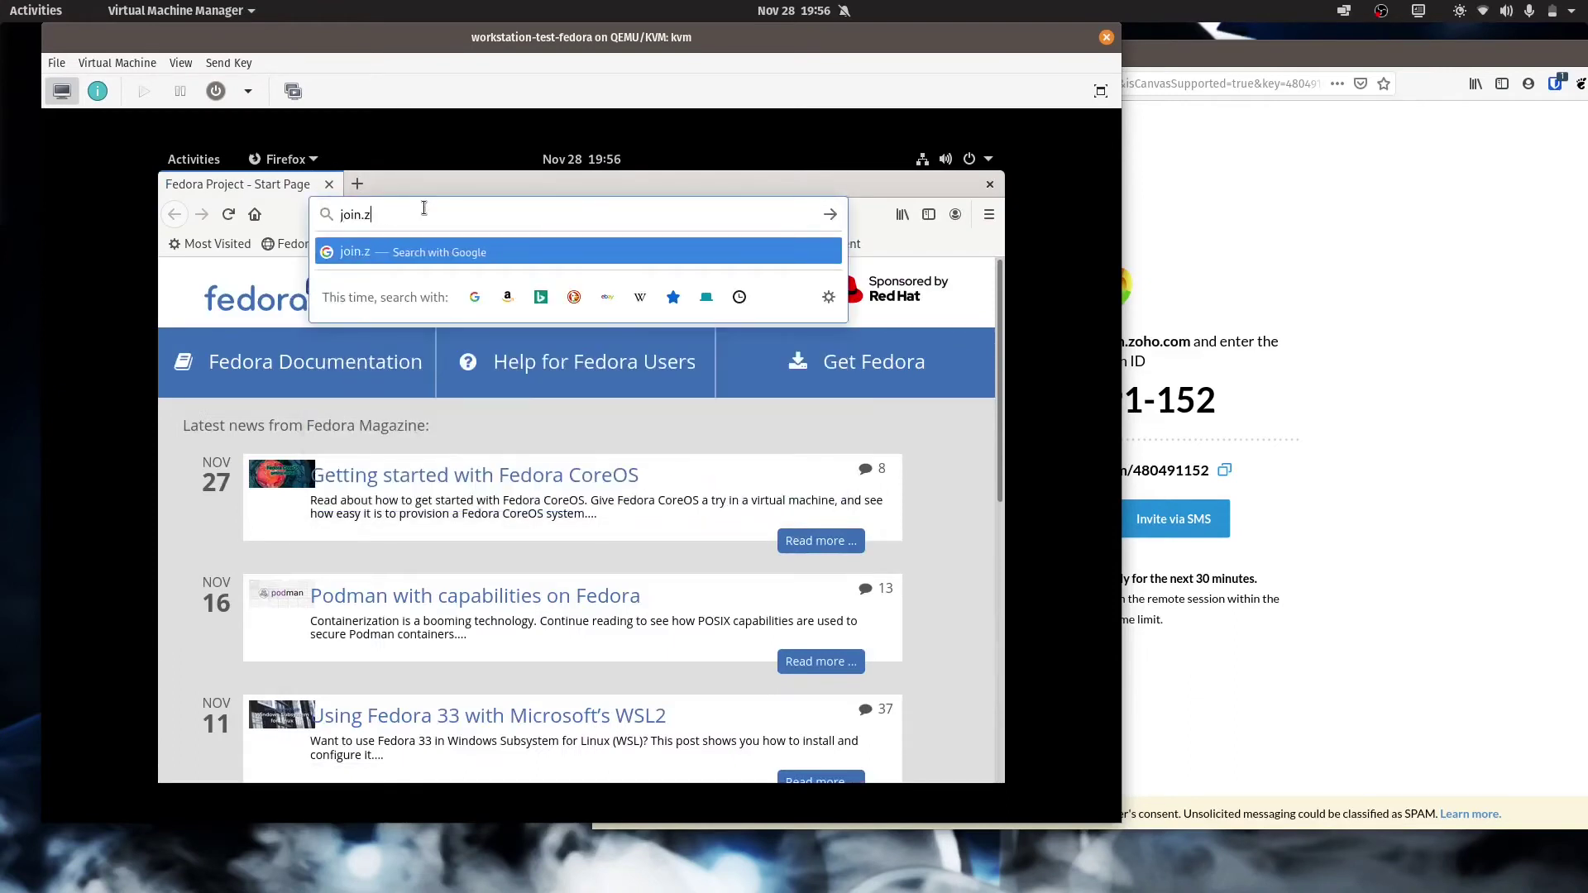
text(oho.com)
key(Return)
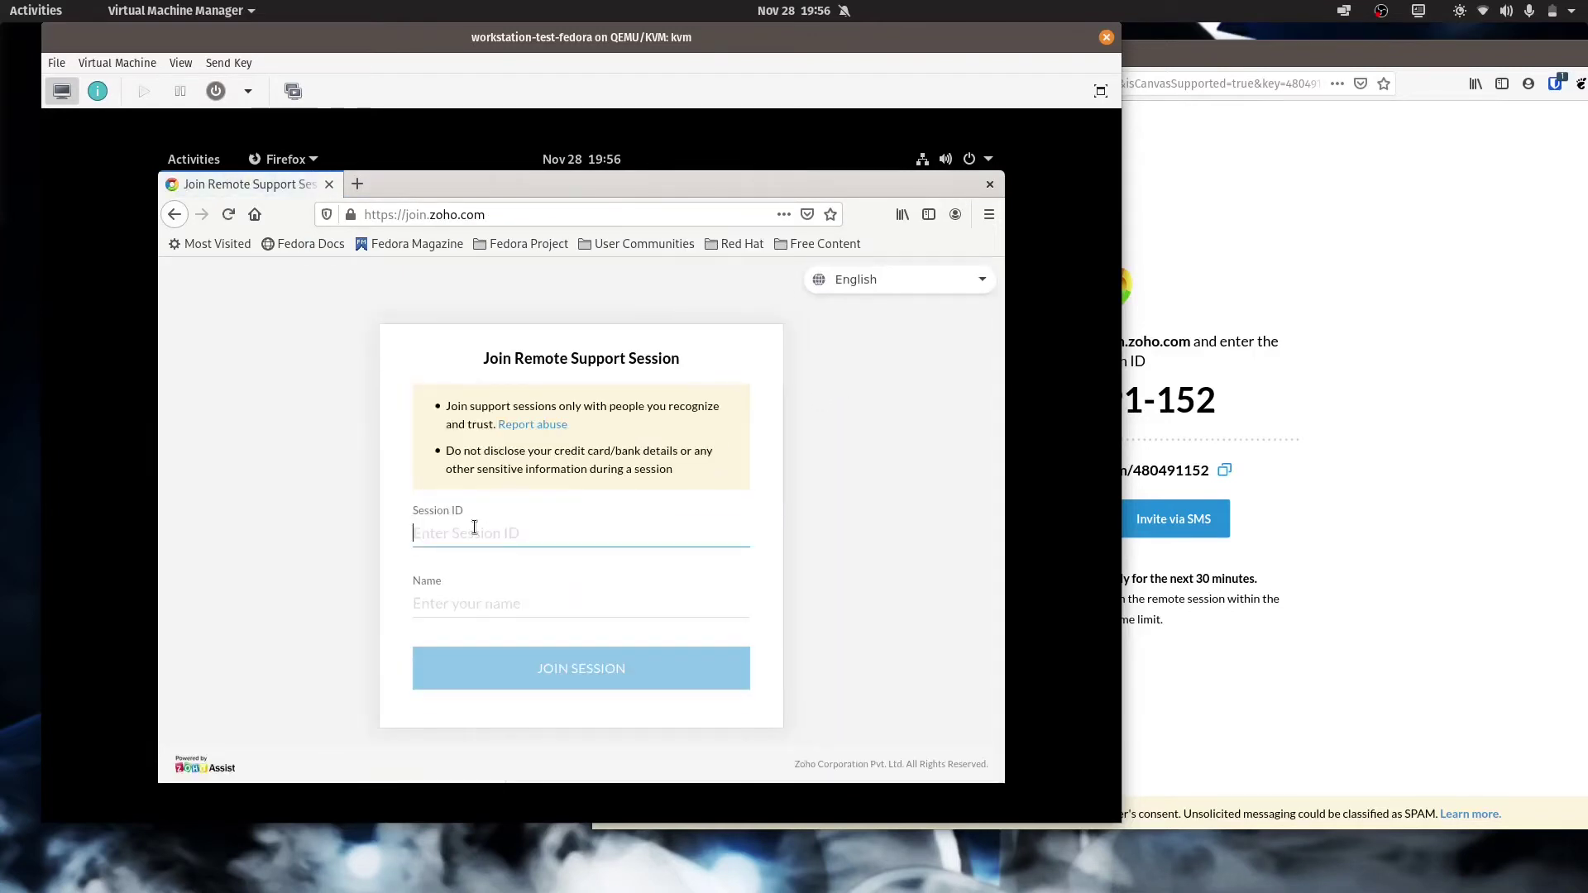
Enter the session ID and the name 'Fedroa', then join the session
text(480)
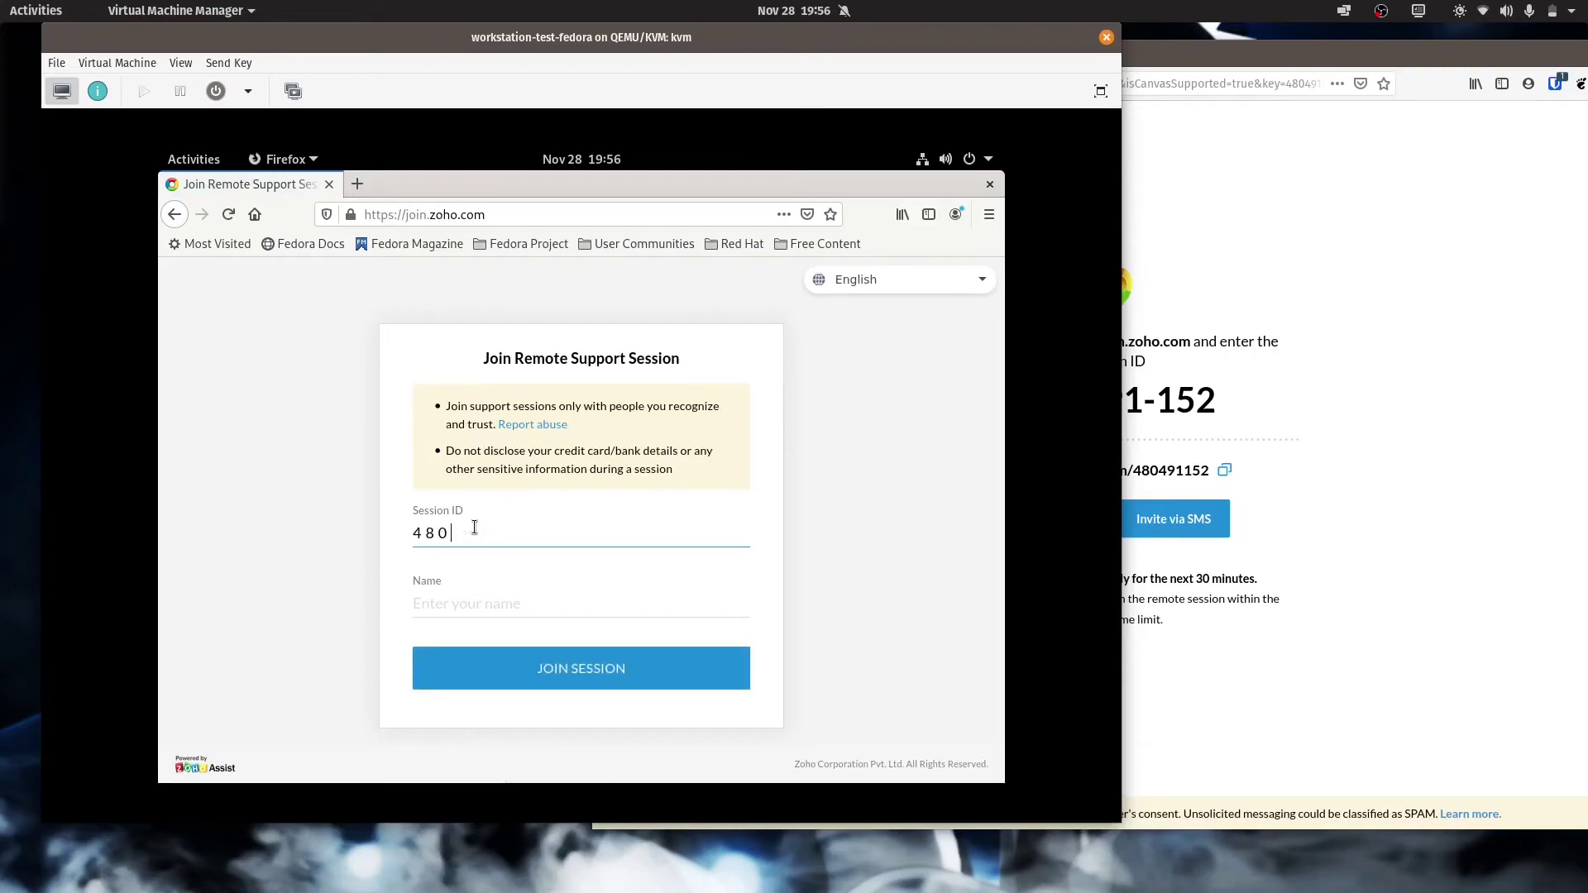
text(-491-152)
key(Tab)
text(Fedroa)
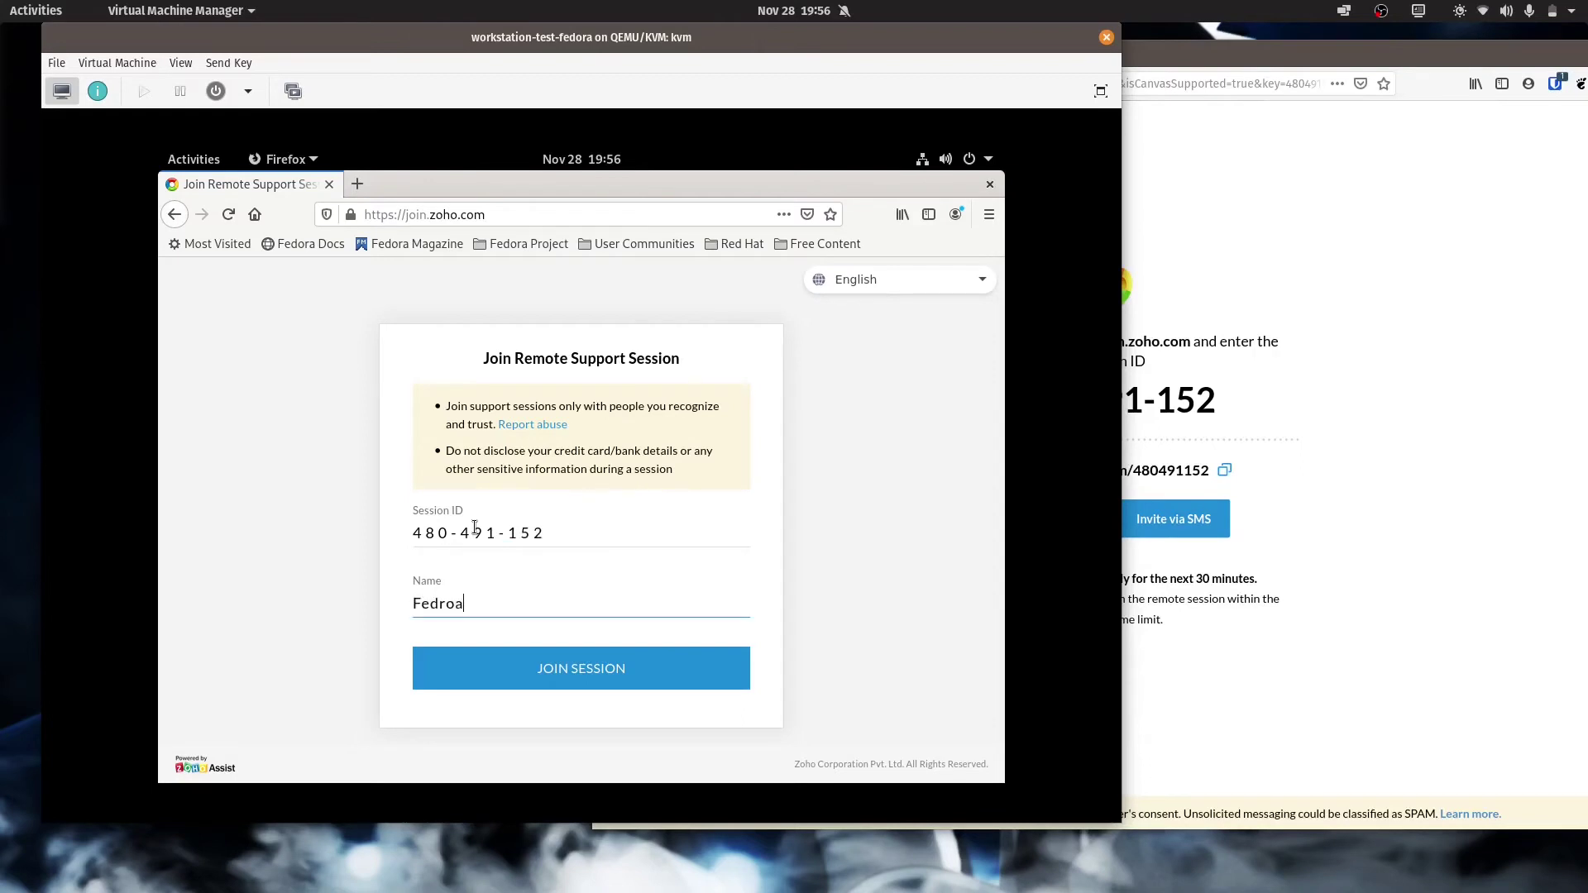
click(564, 673)
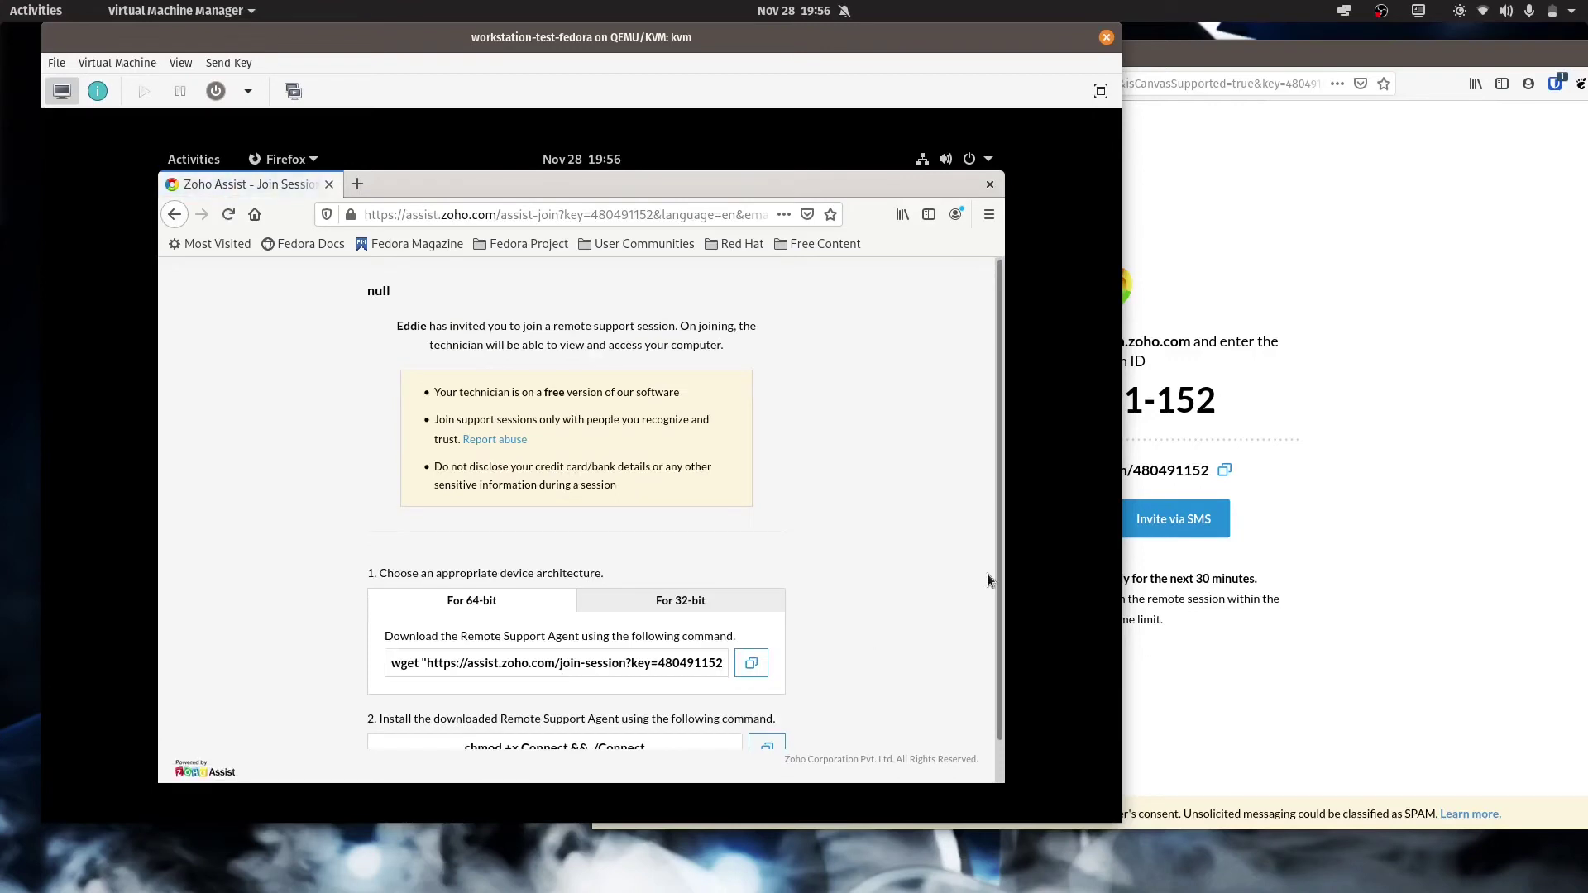
Copy the wget download command and run it in a new GNOME Terminal
drag(1001, 572, 990, 718)
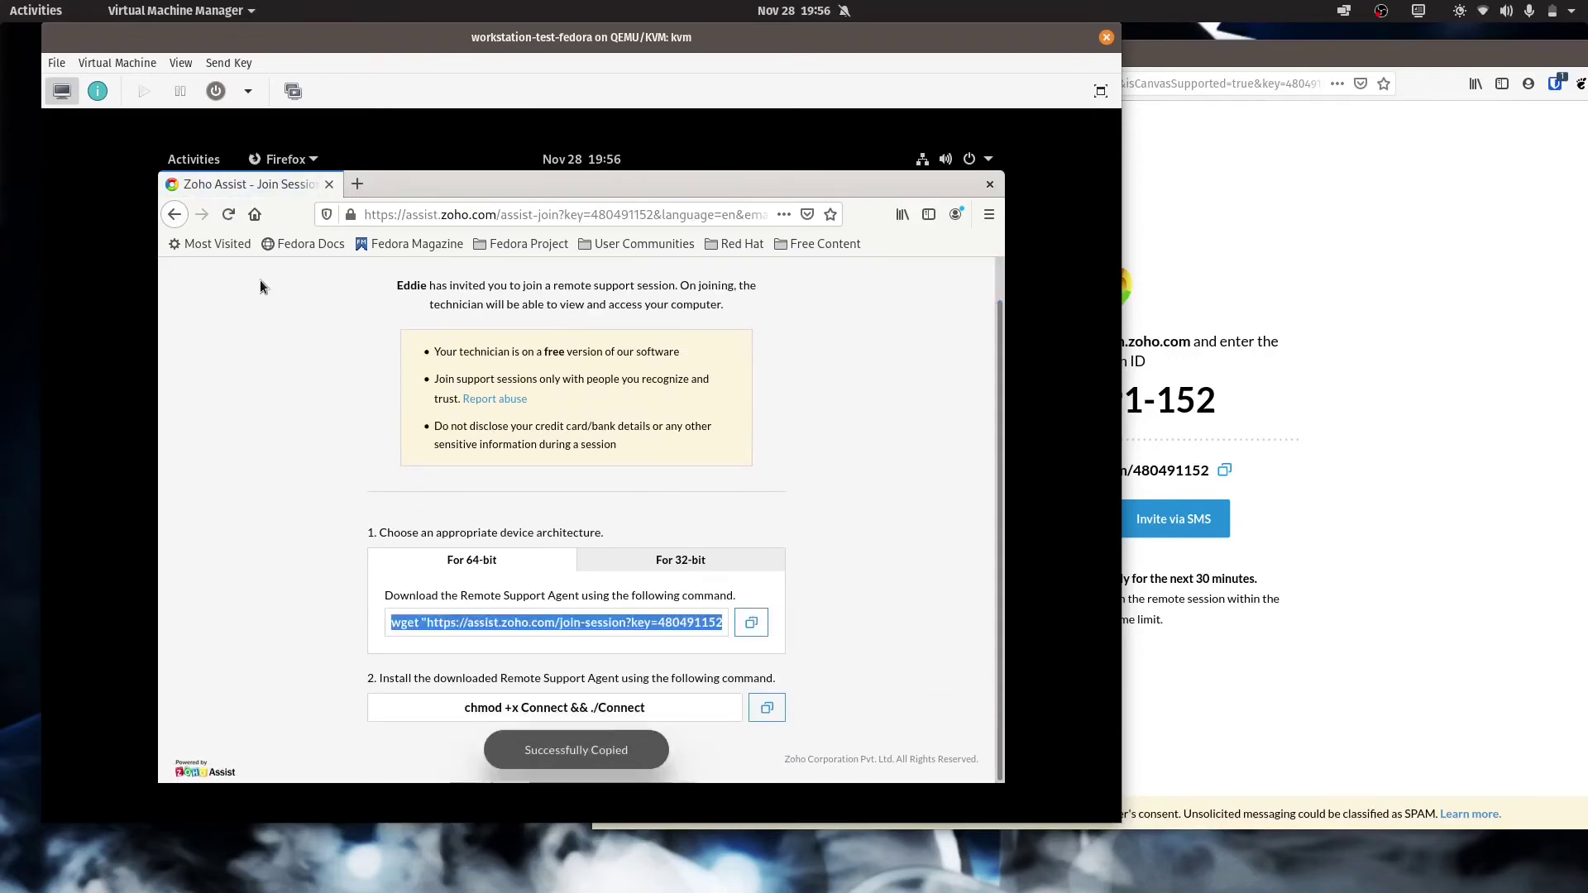
click(181, 160)
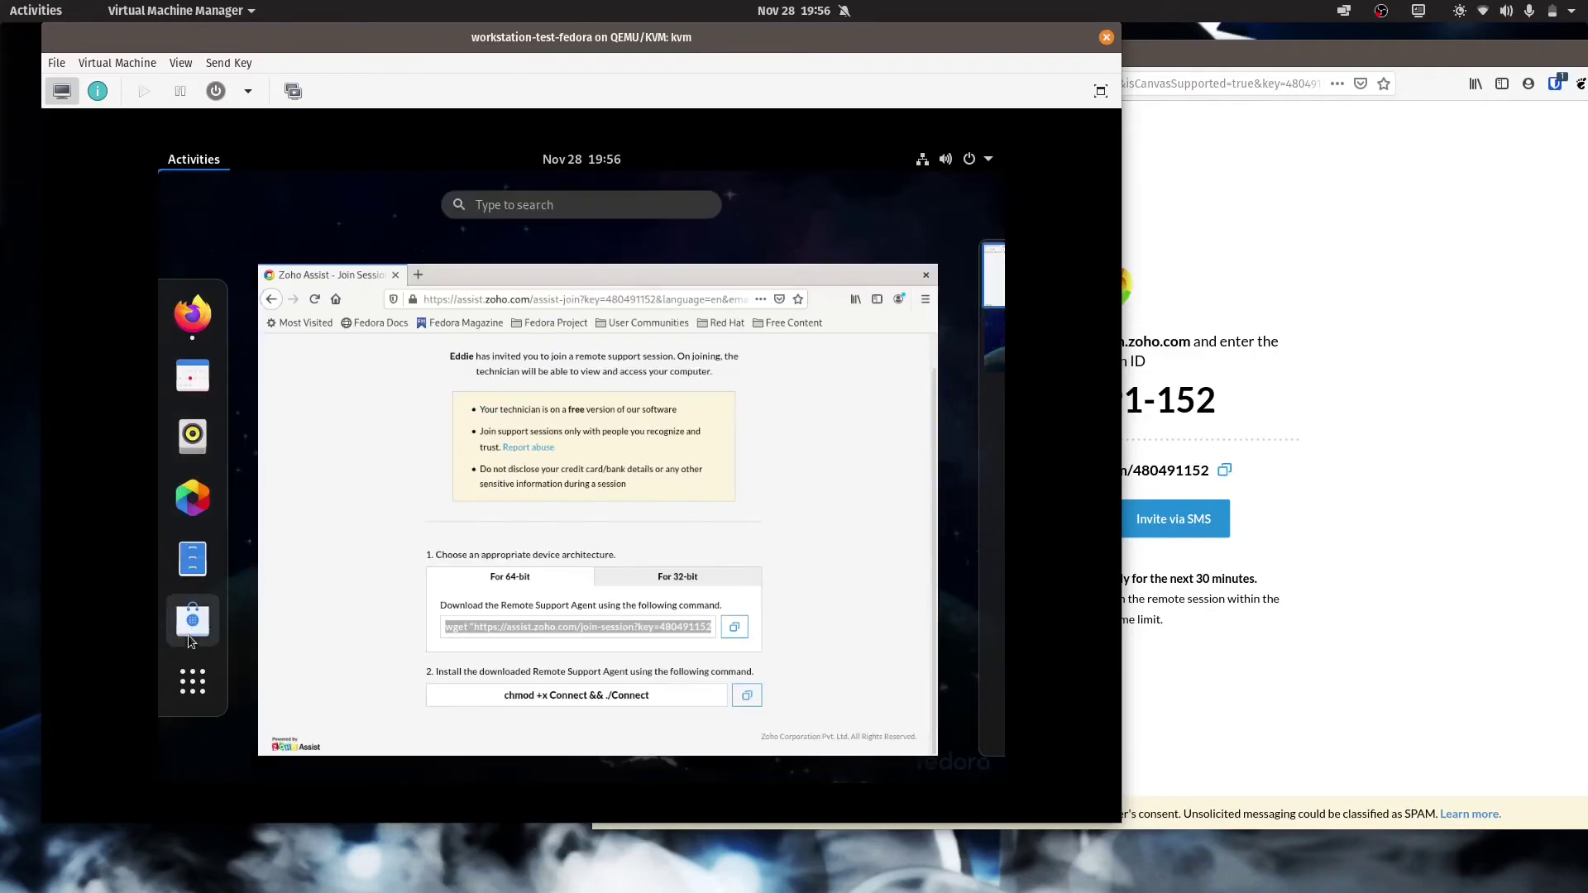
click(190, 683)
text(terminal)
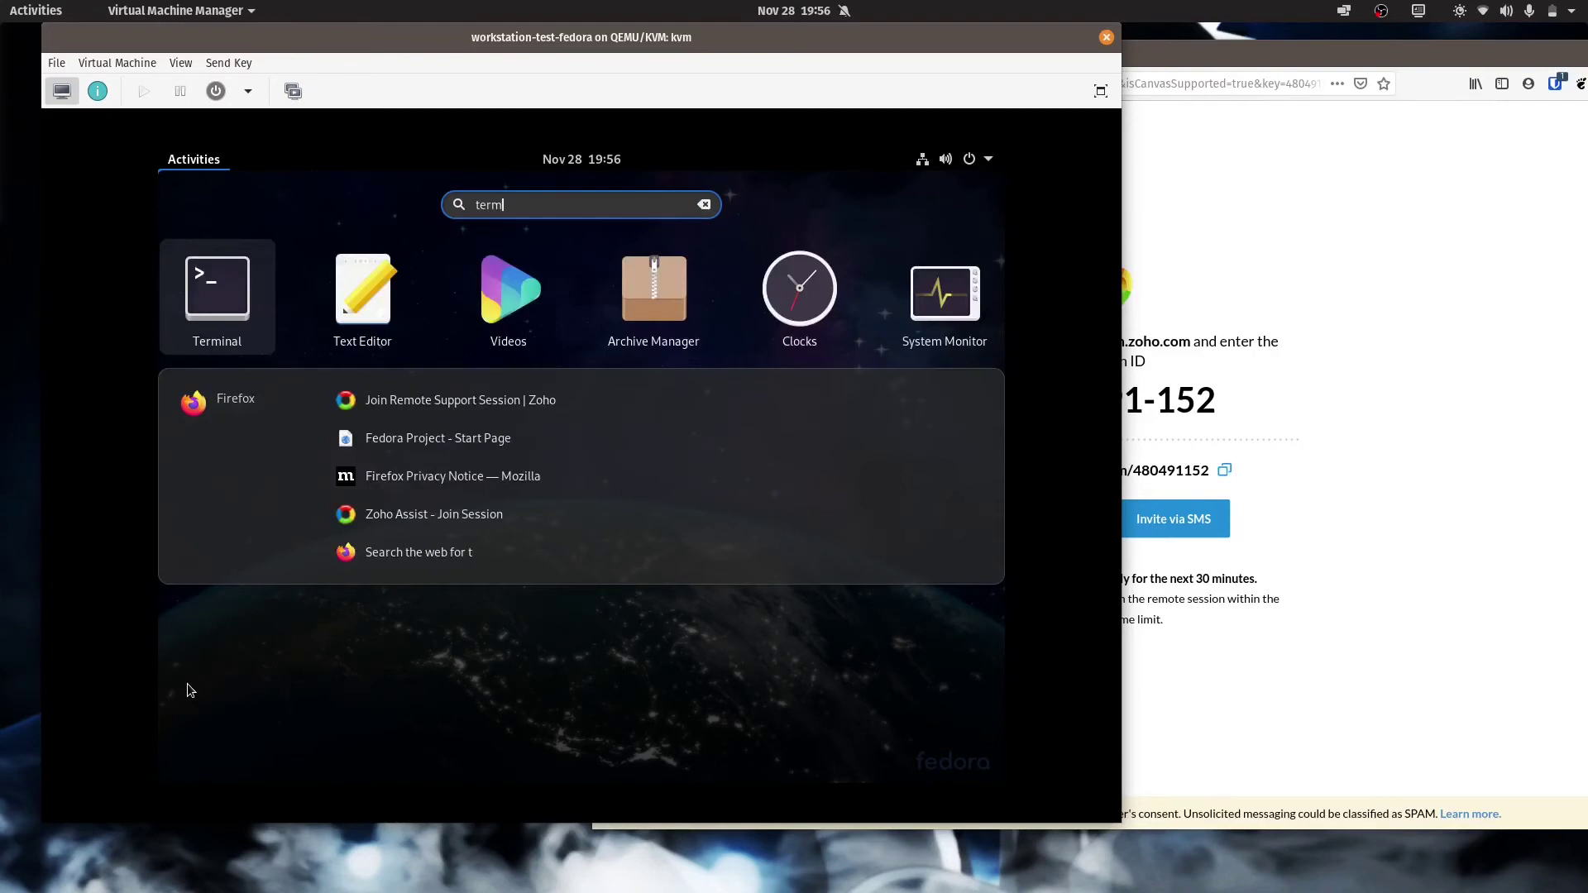
key(Return)
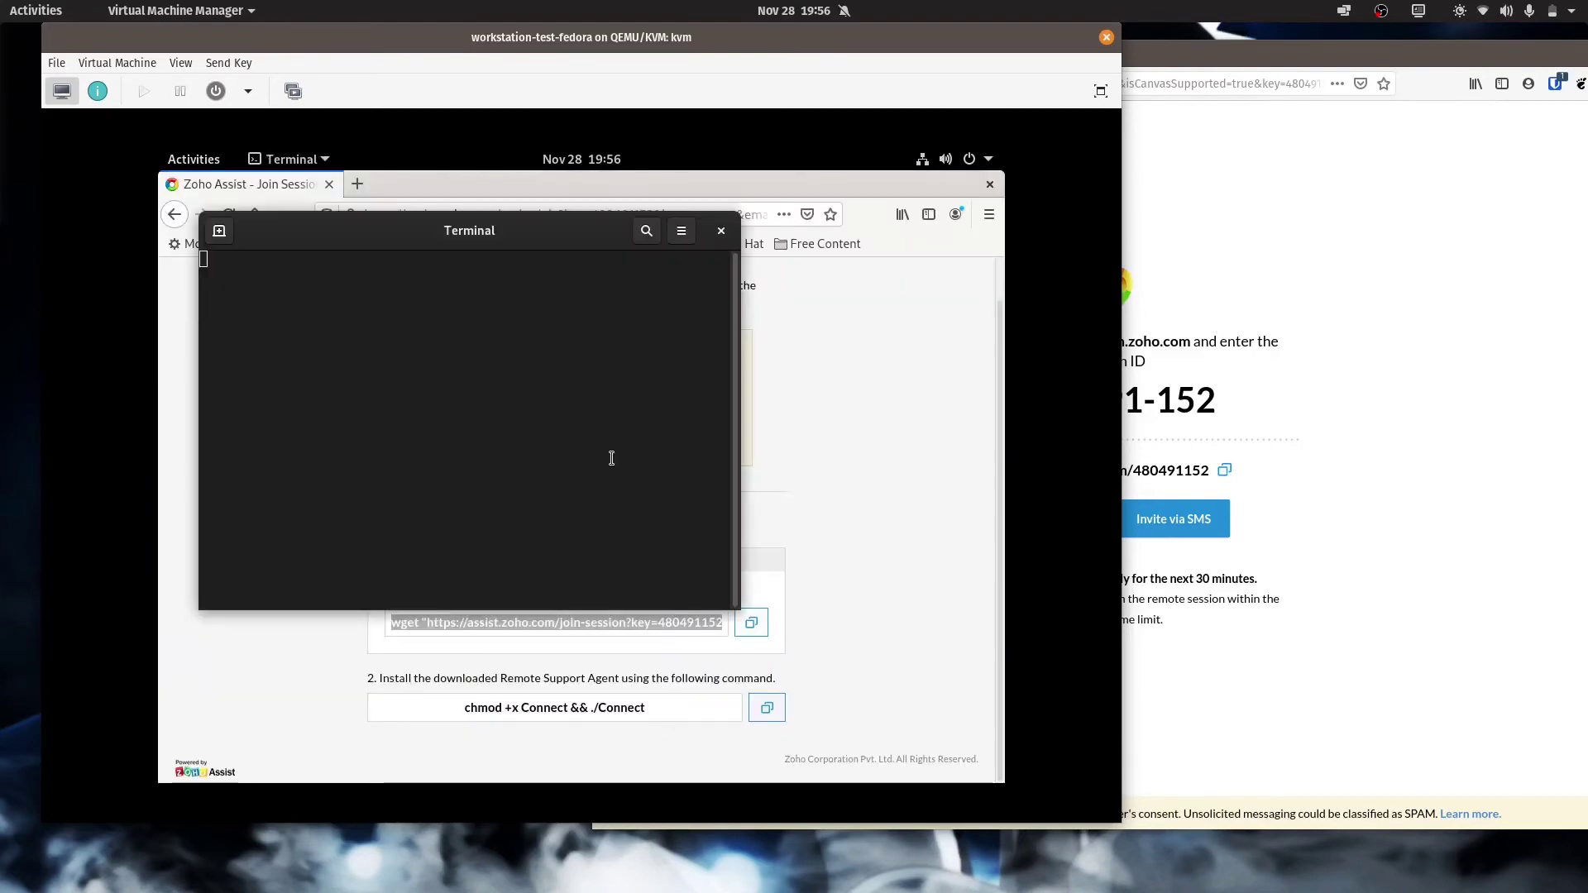
right_click(483, 398)
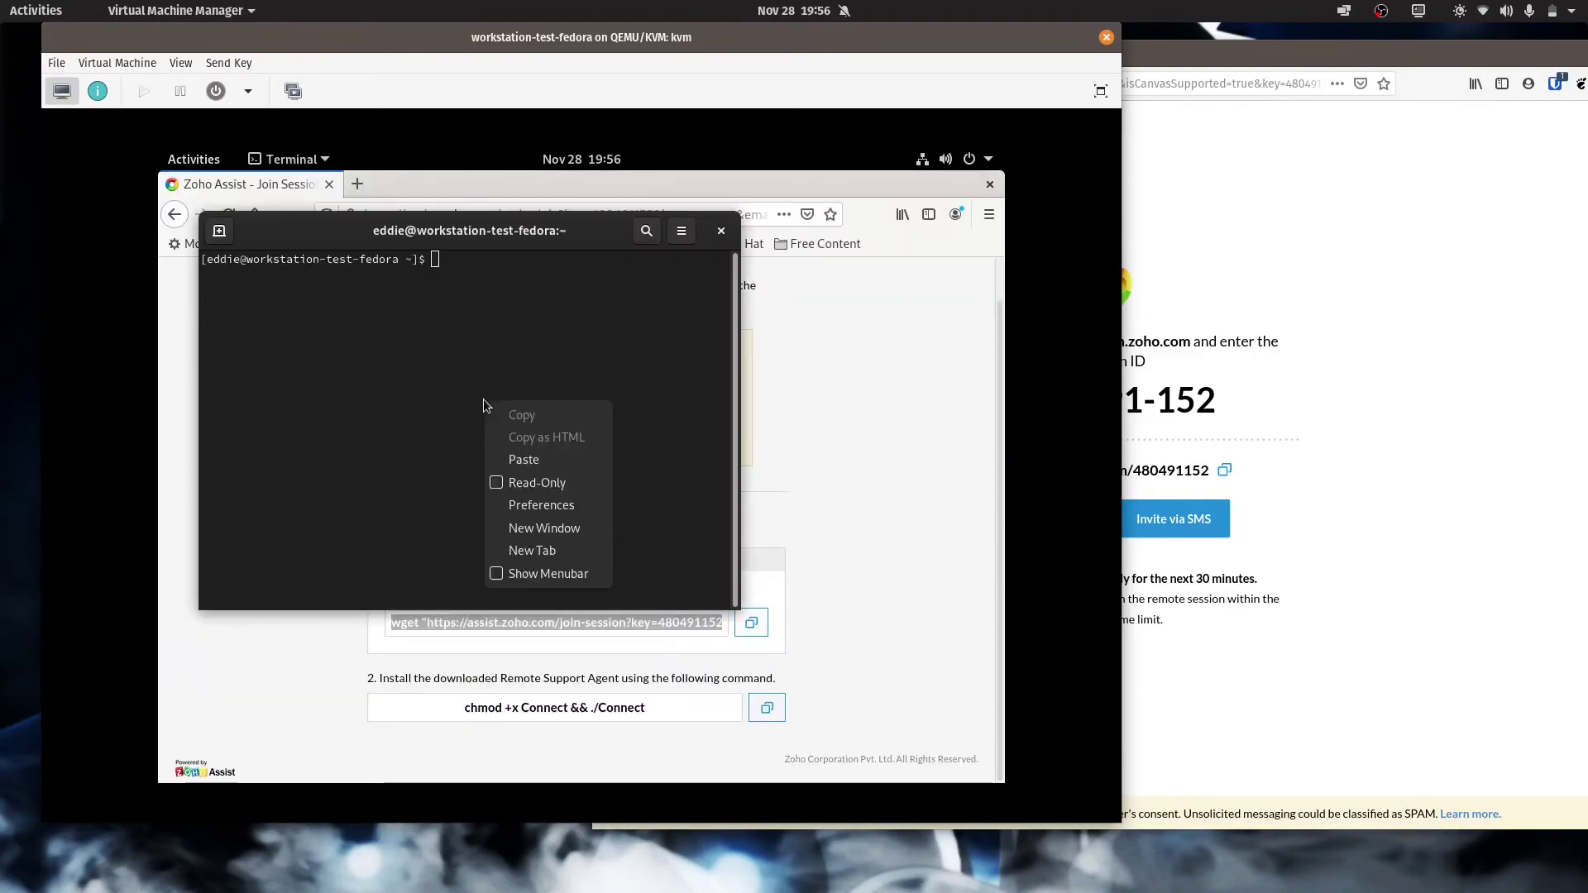
click(507, 454)
key(Return)
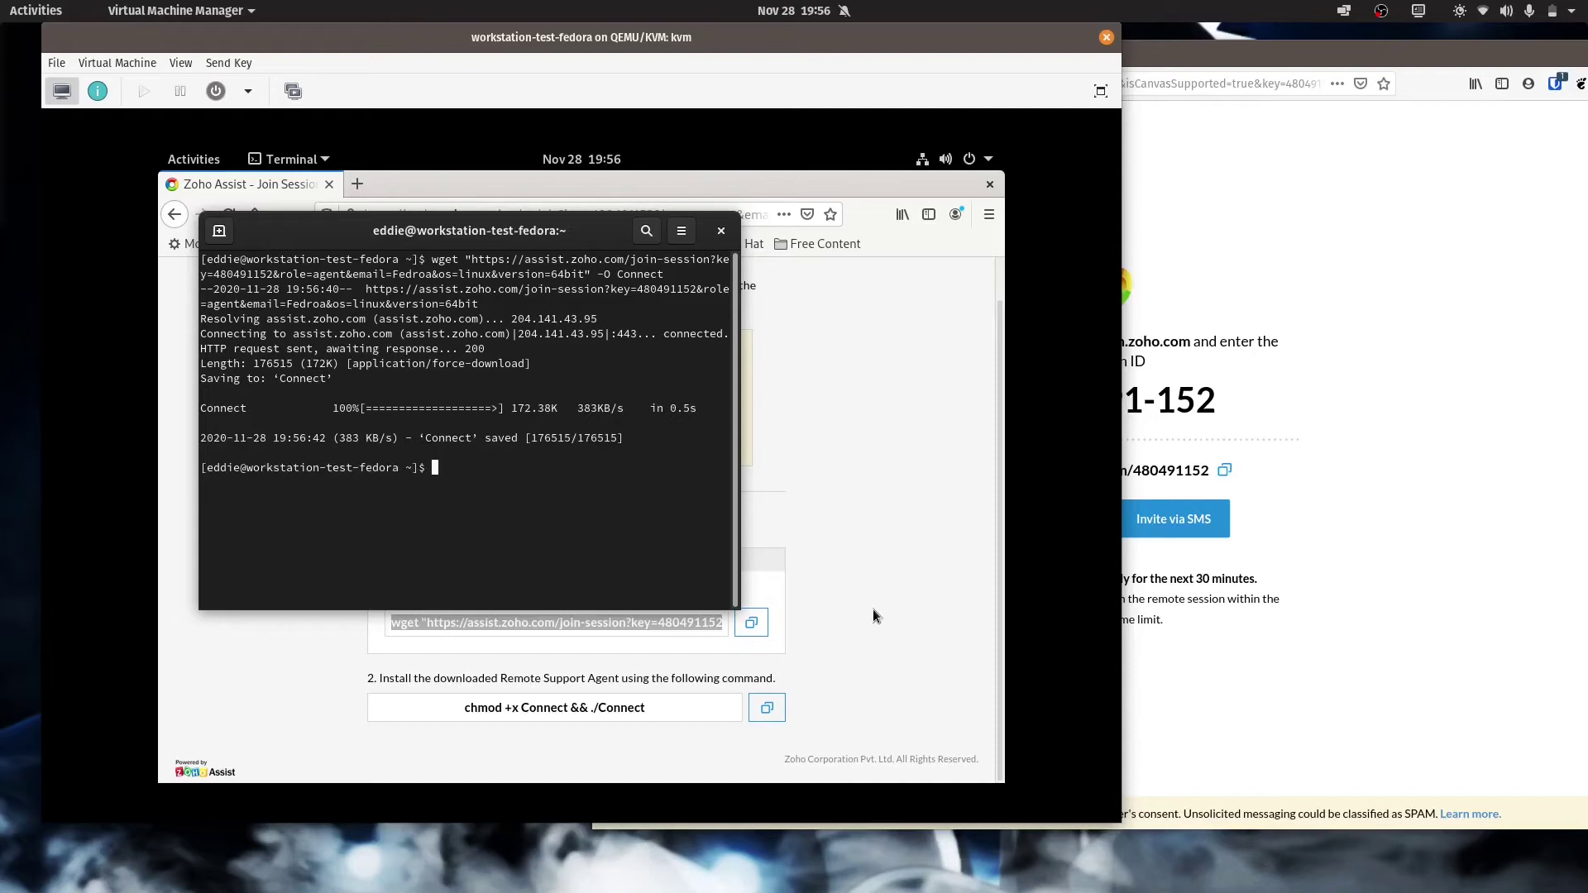
Copy and run 'chmod +x Connect && ./Connect' in the terminal to start the agent
click(762, 709)
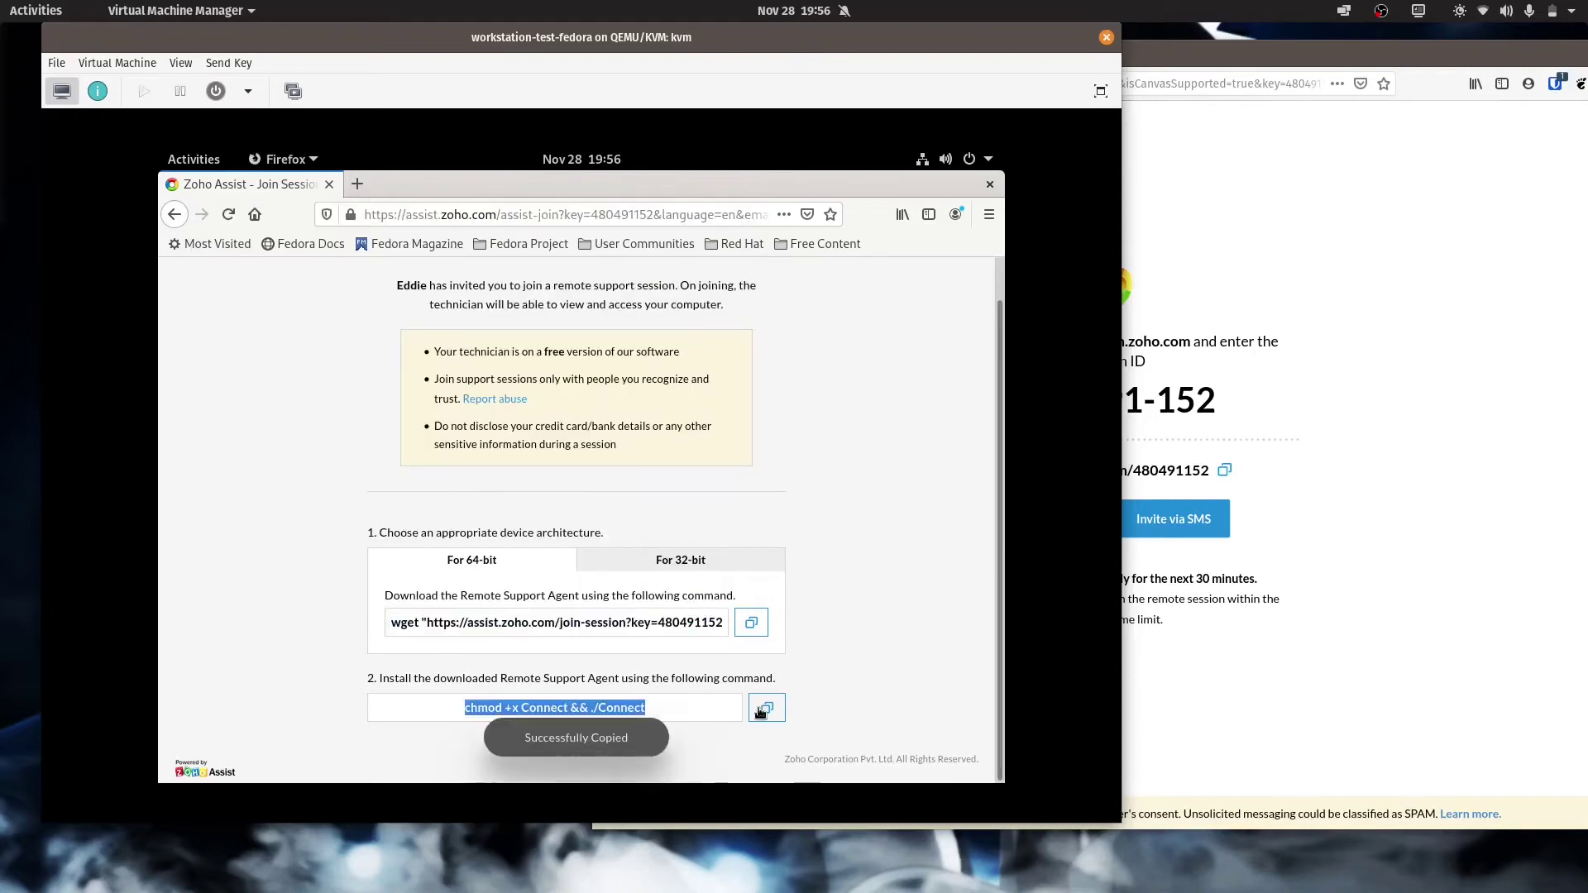
click(193, 160)
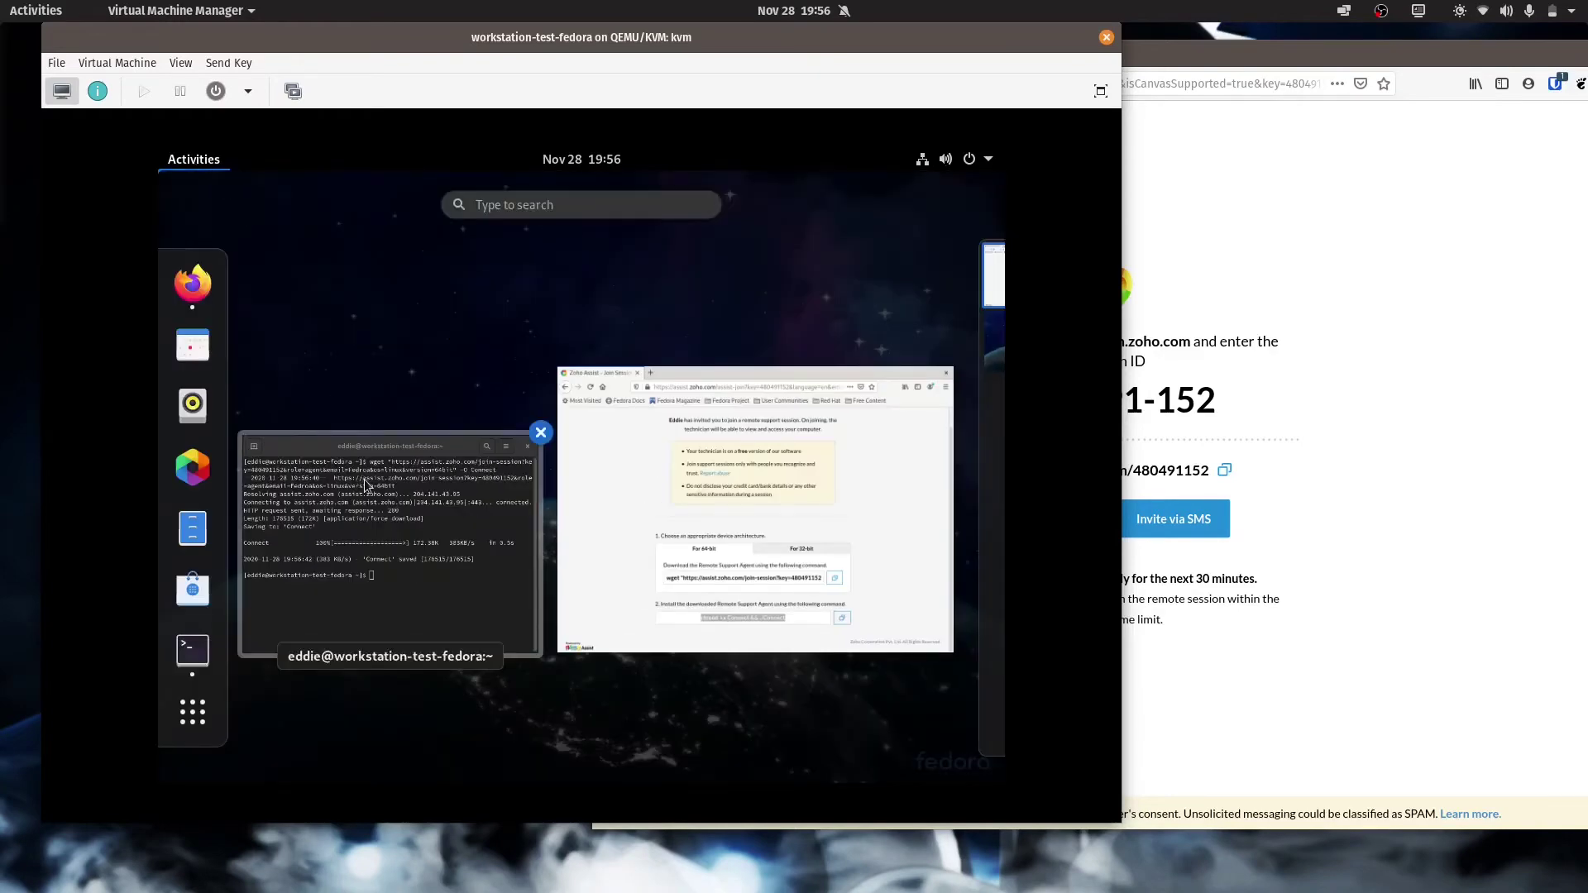
click(367, 487)
right_click(523, 511)
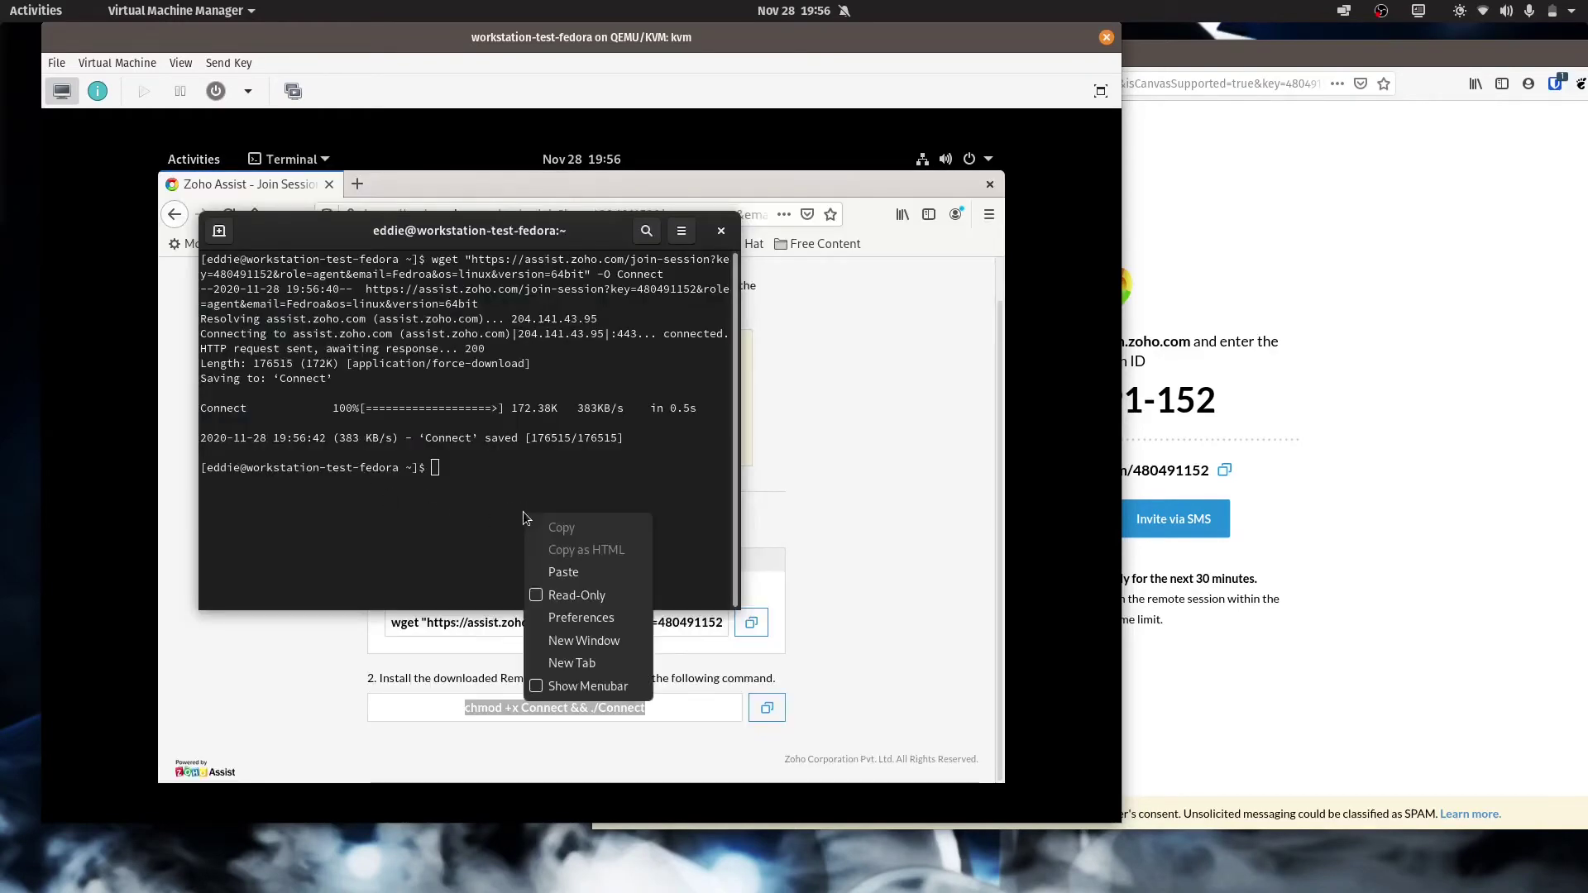
click(567, 578)
key(Return)
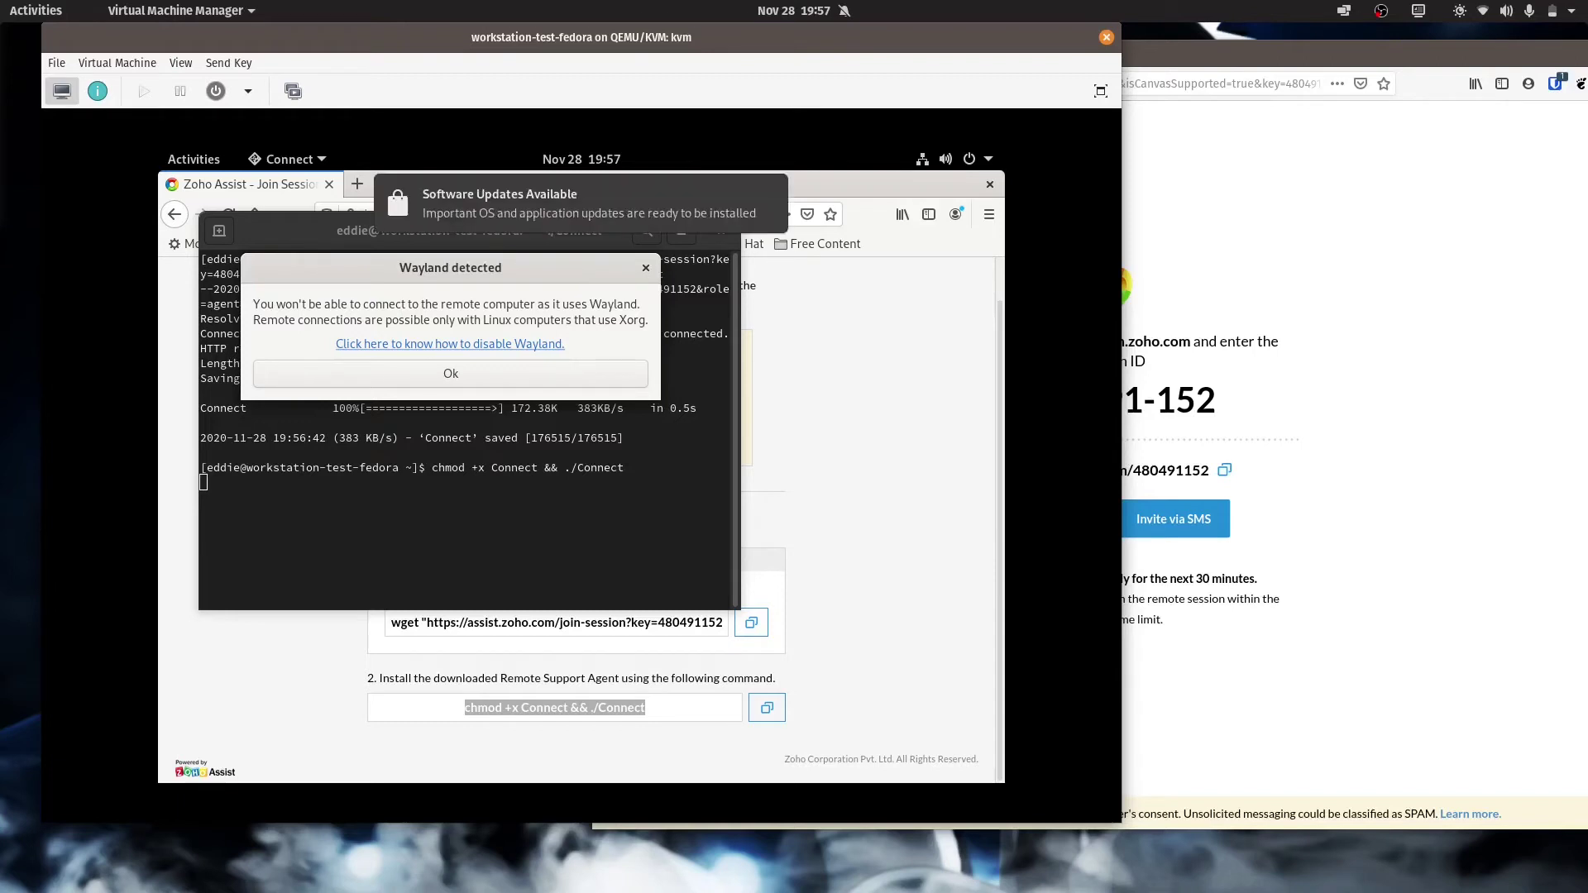
Dismiss the Wayland warning and log out of the Fedora guest from the system menu
mouse_move(772, 203)
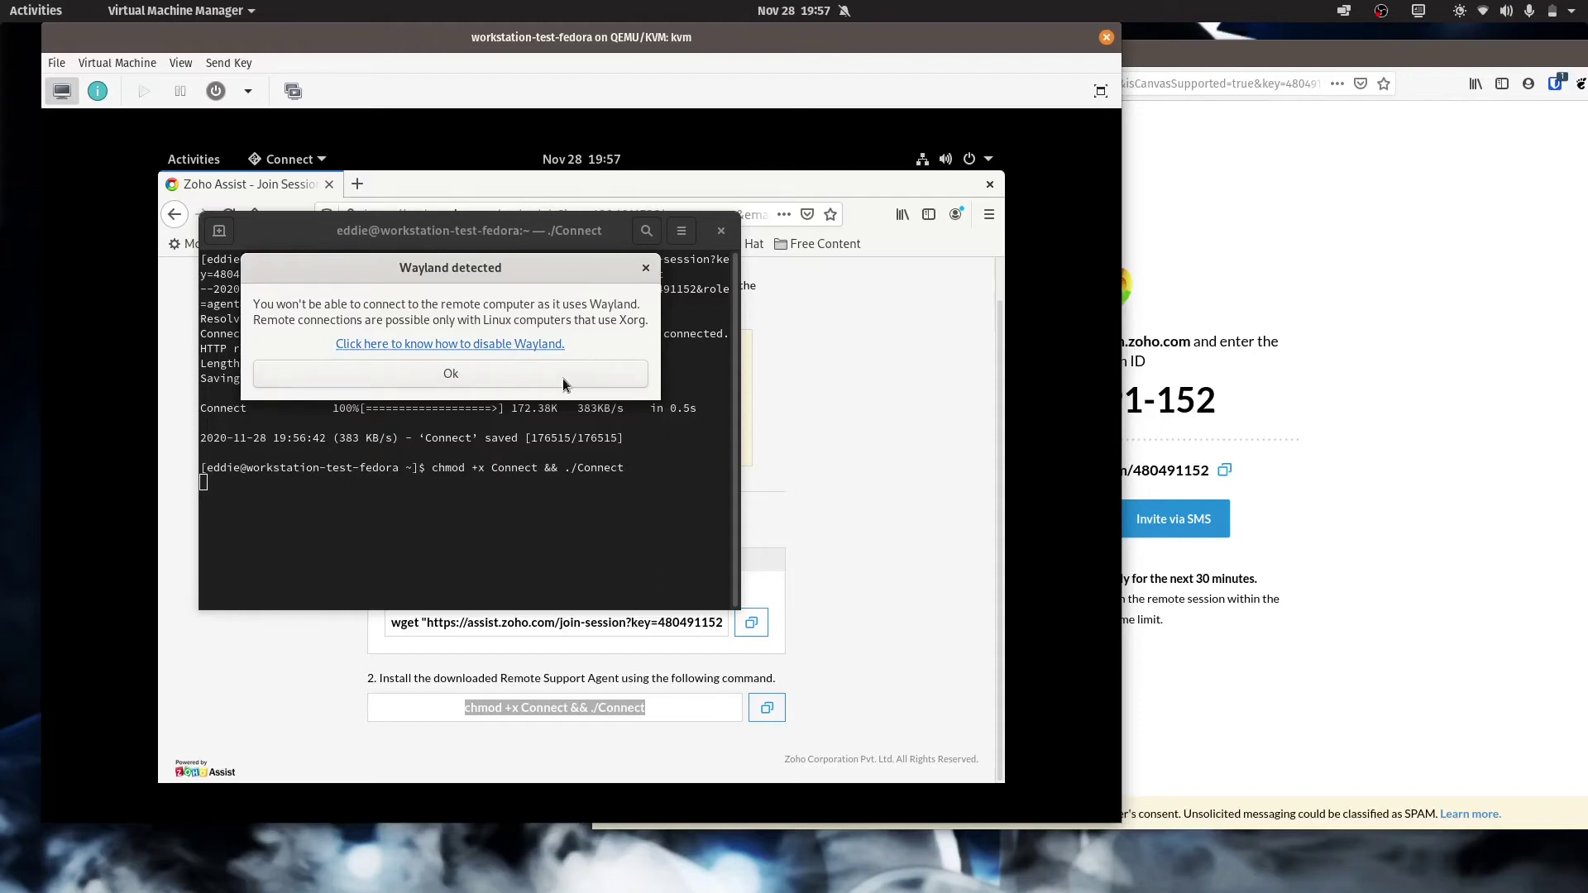
click(543, 368)
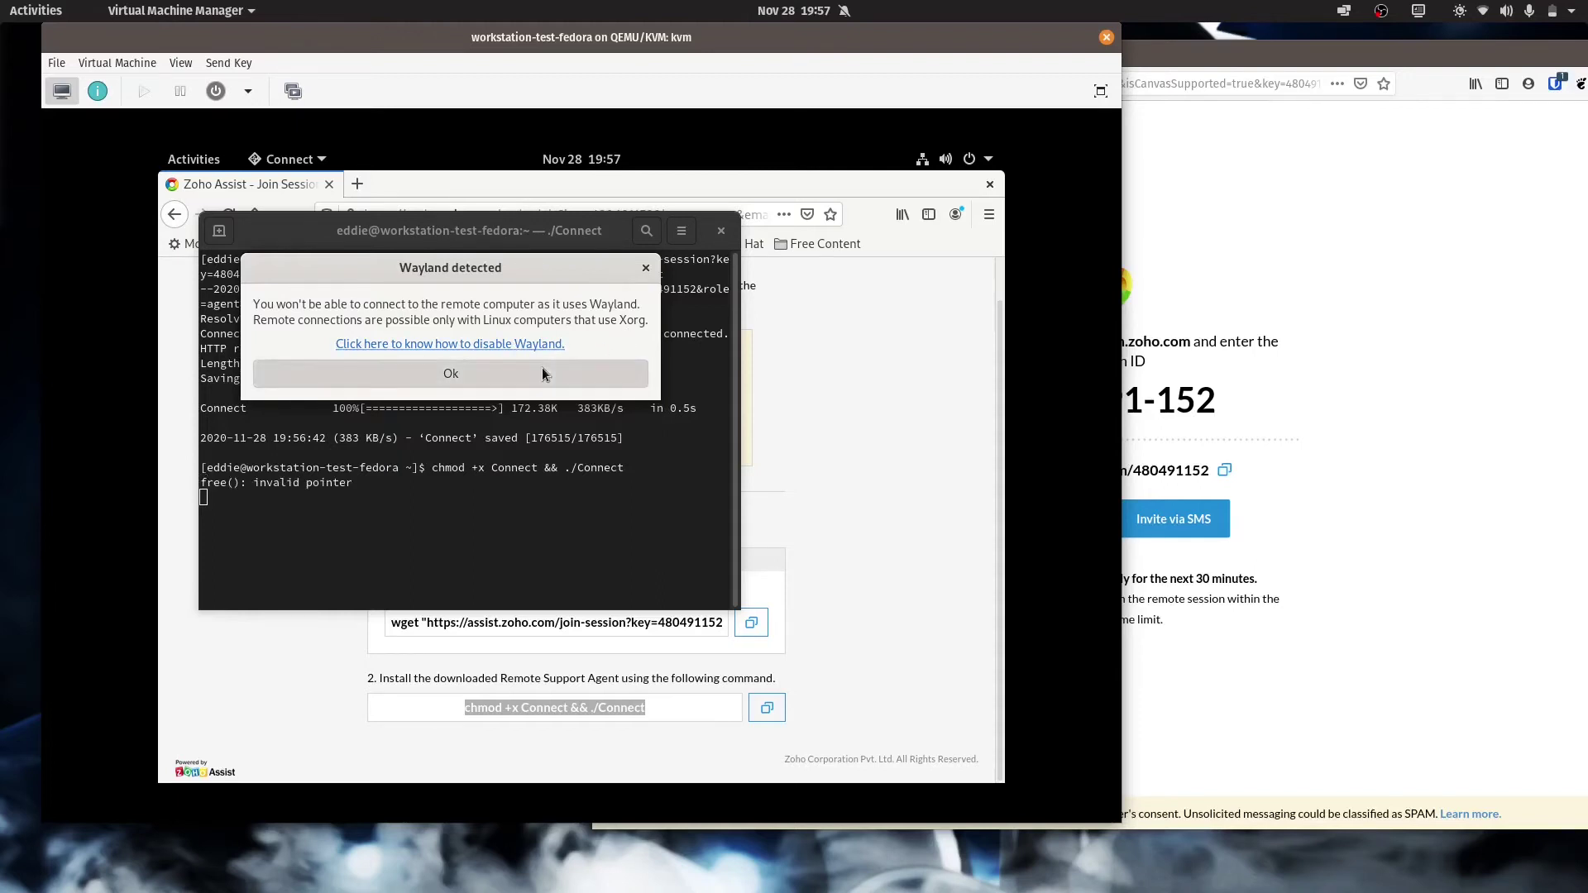
click(990, 161)
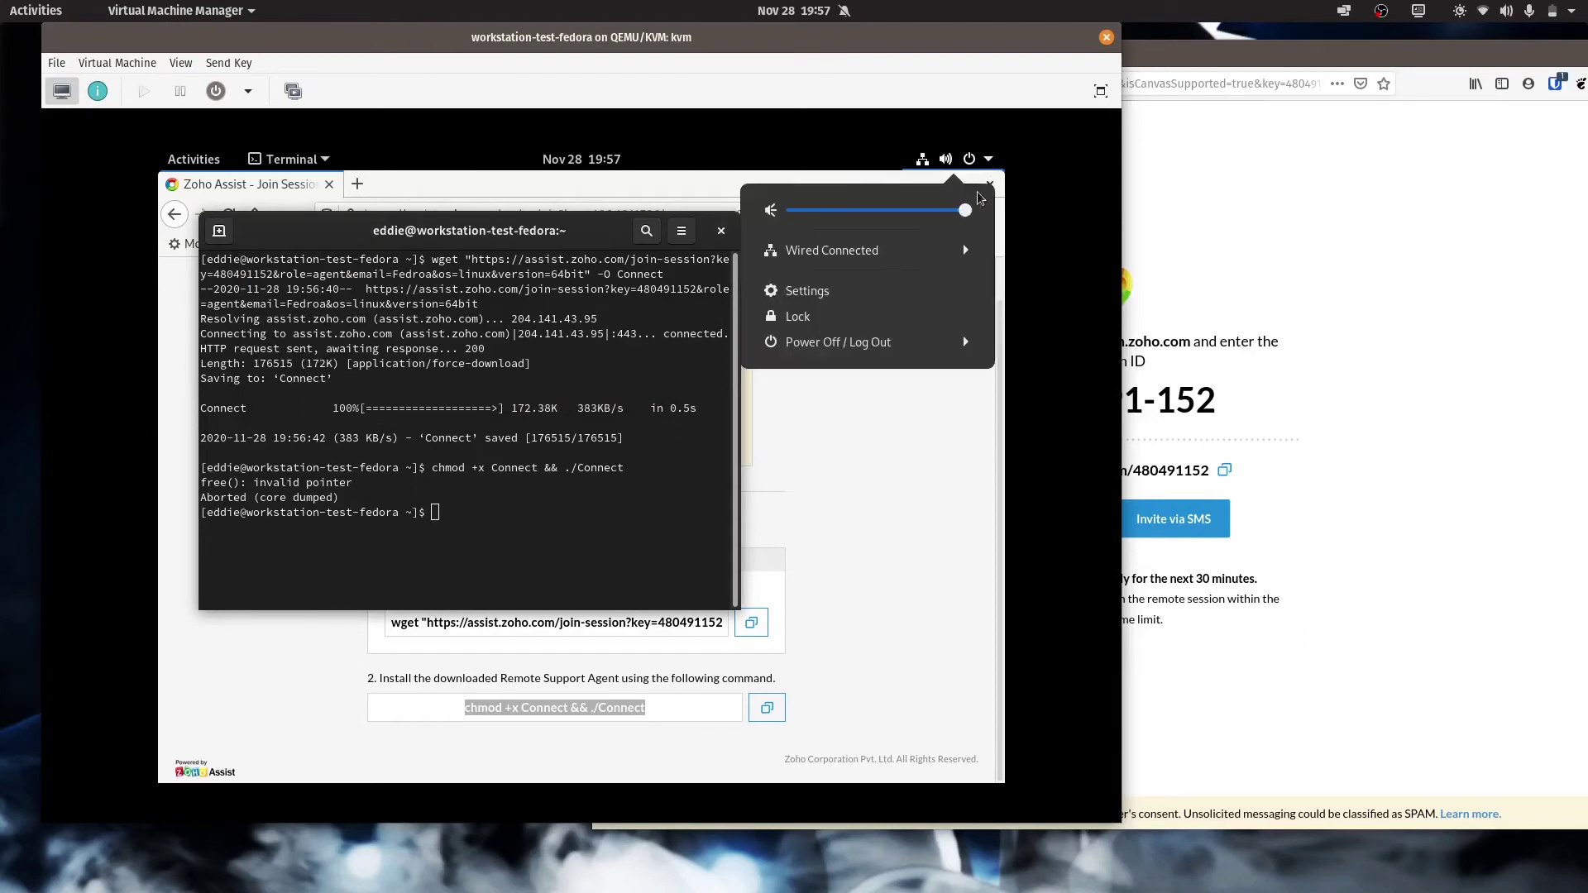
click(955, 349)
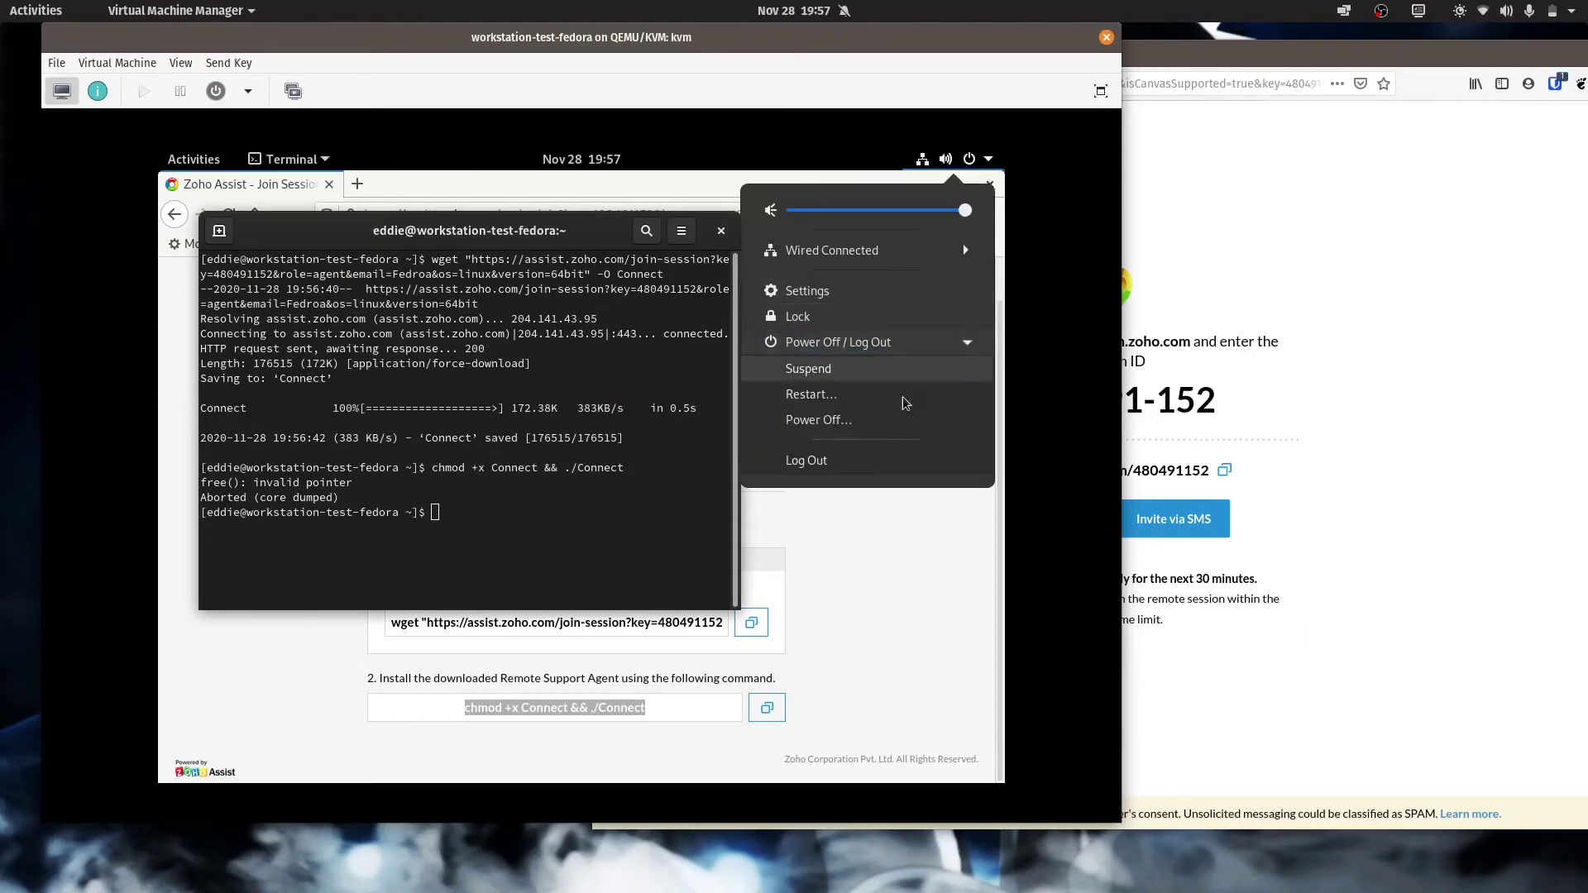
click(860, 463)
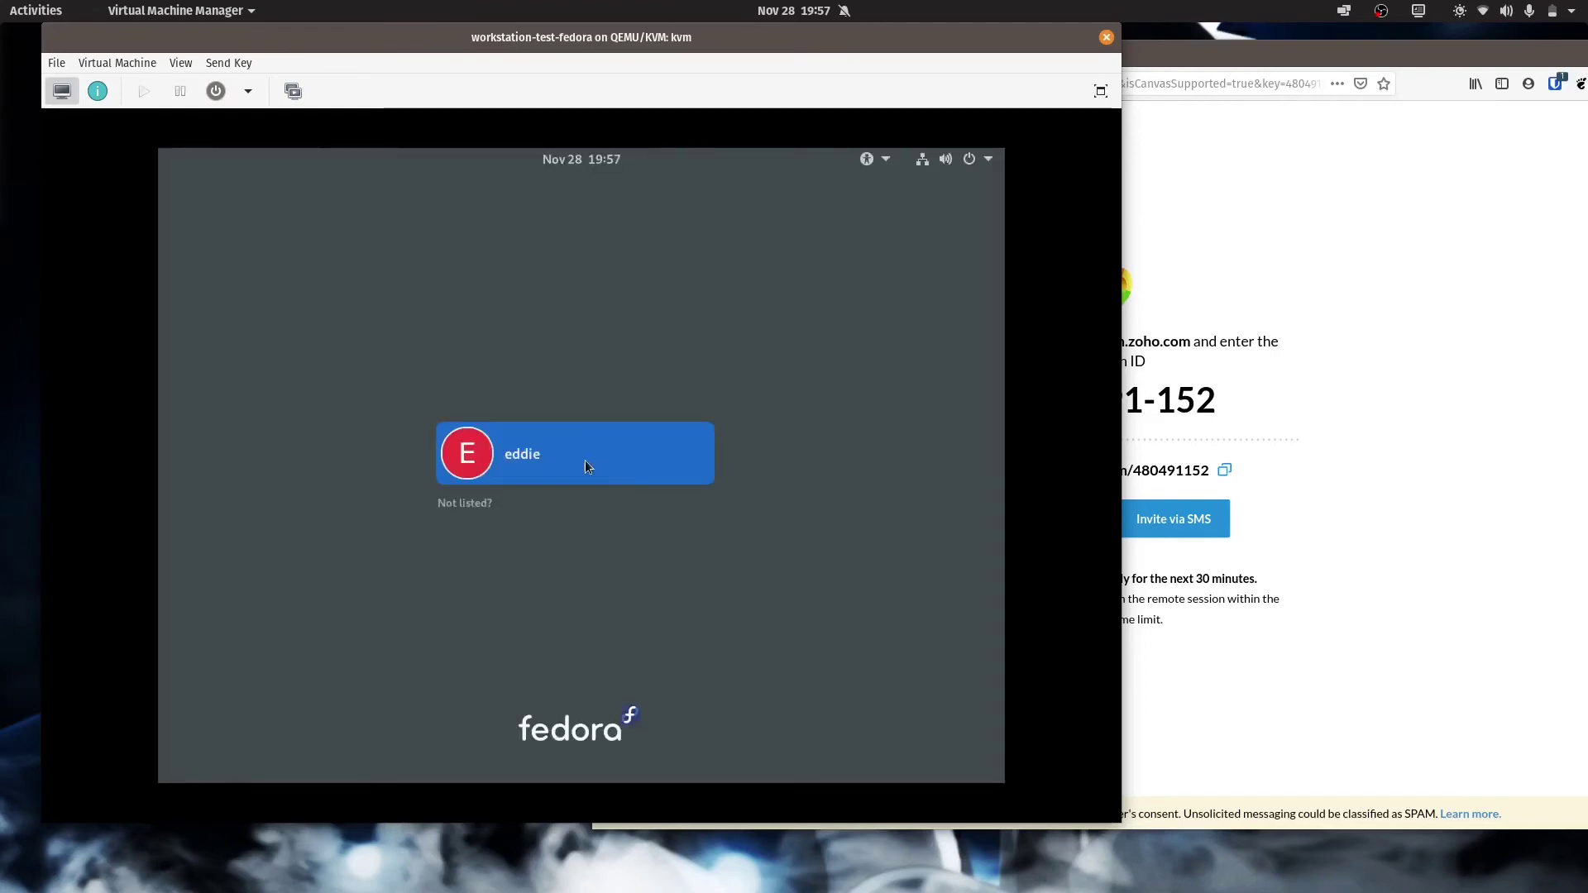
Sign in to the user account with the GNOME on Xorg session and its password
click(585, 461)
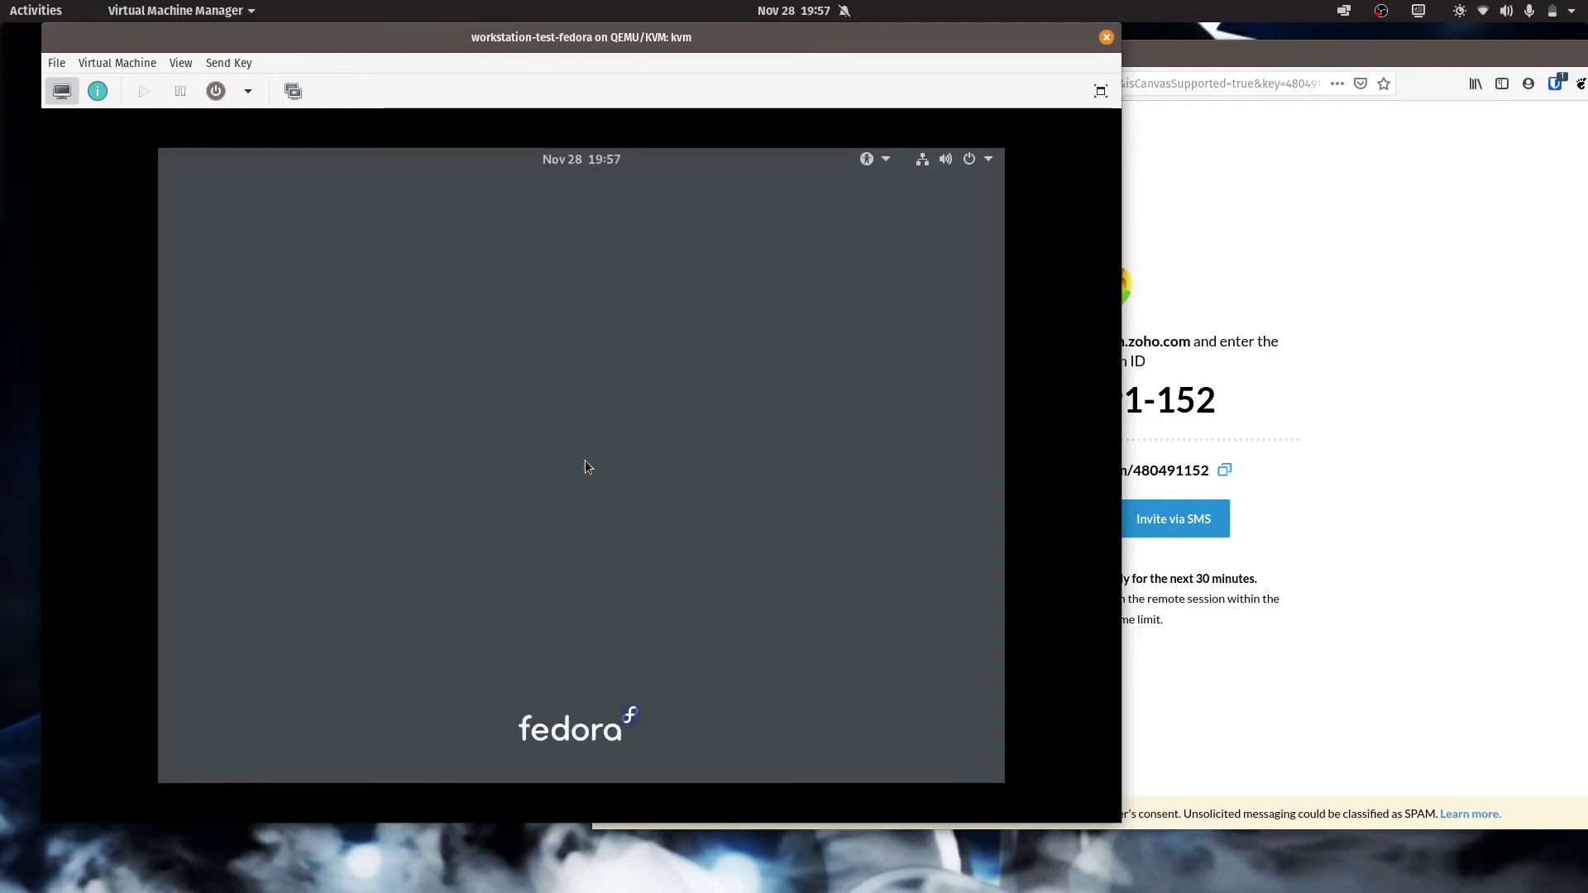
click(969, 743)
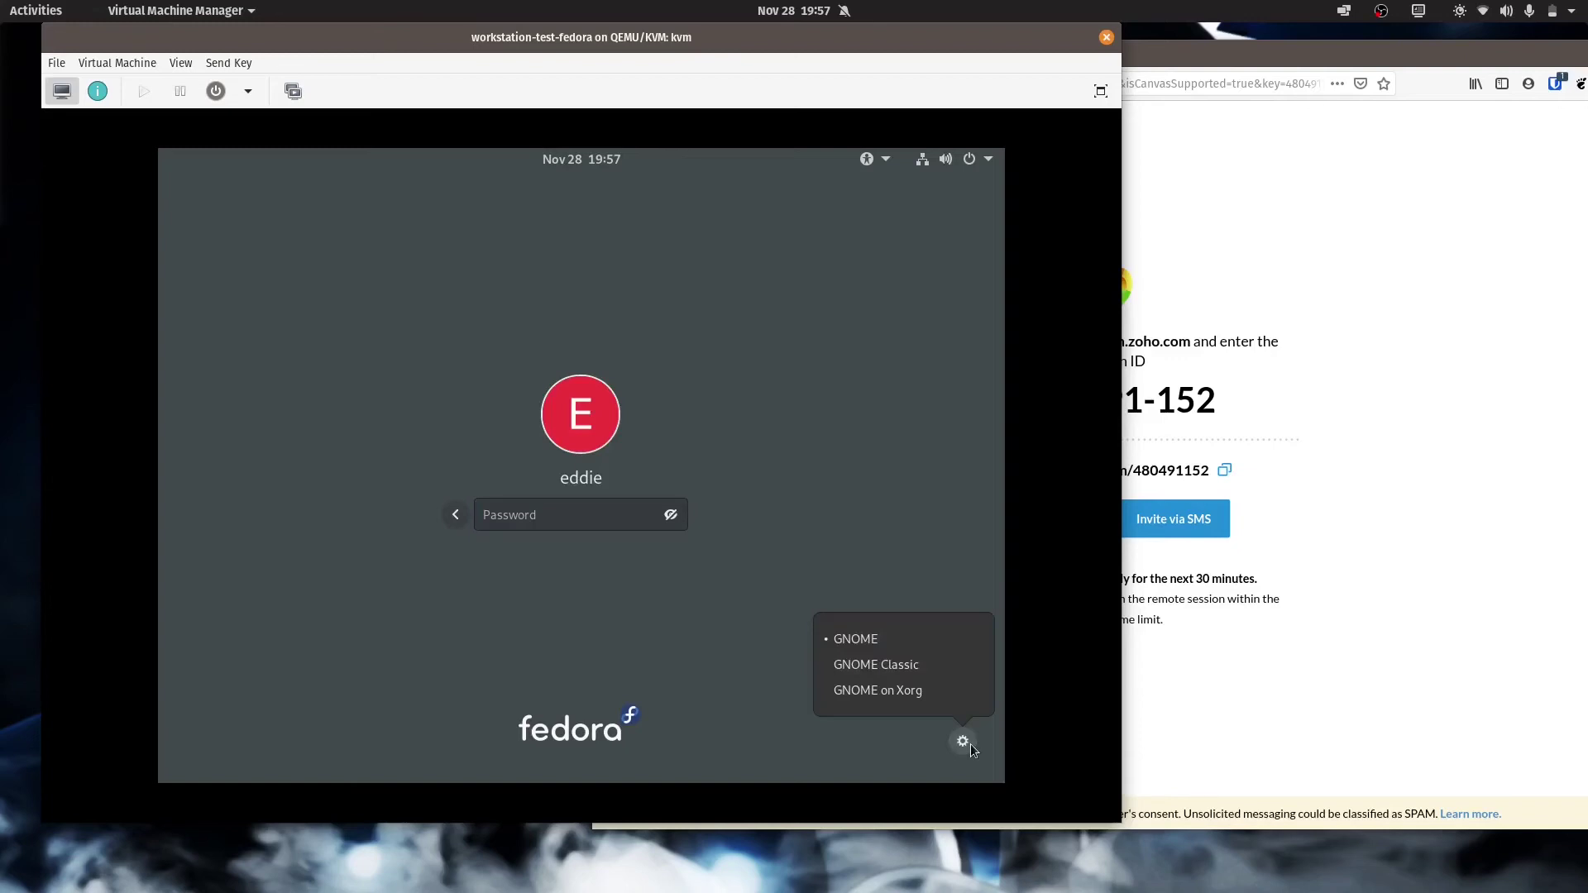
click(882, 689)
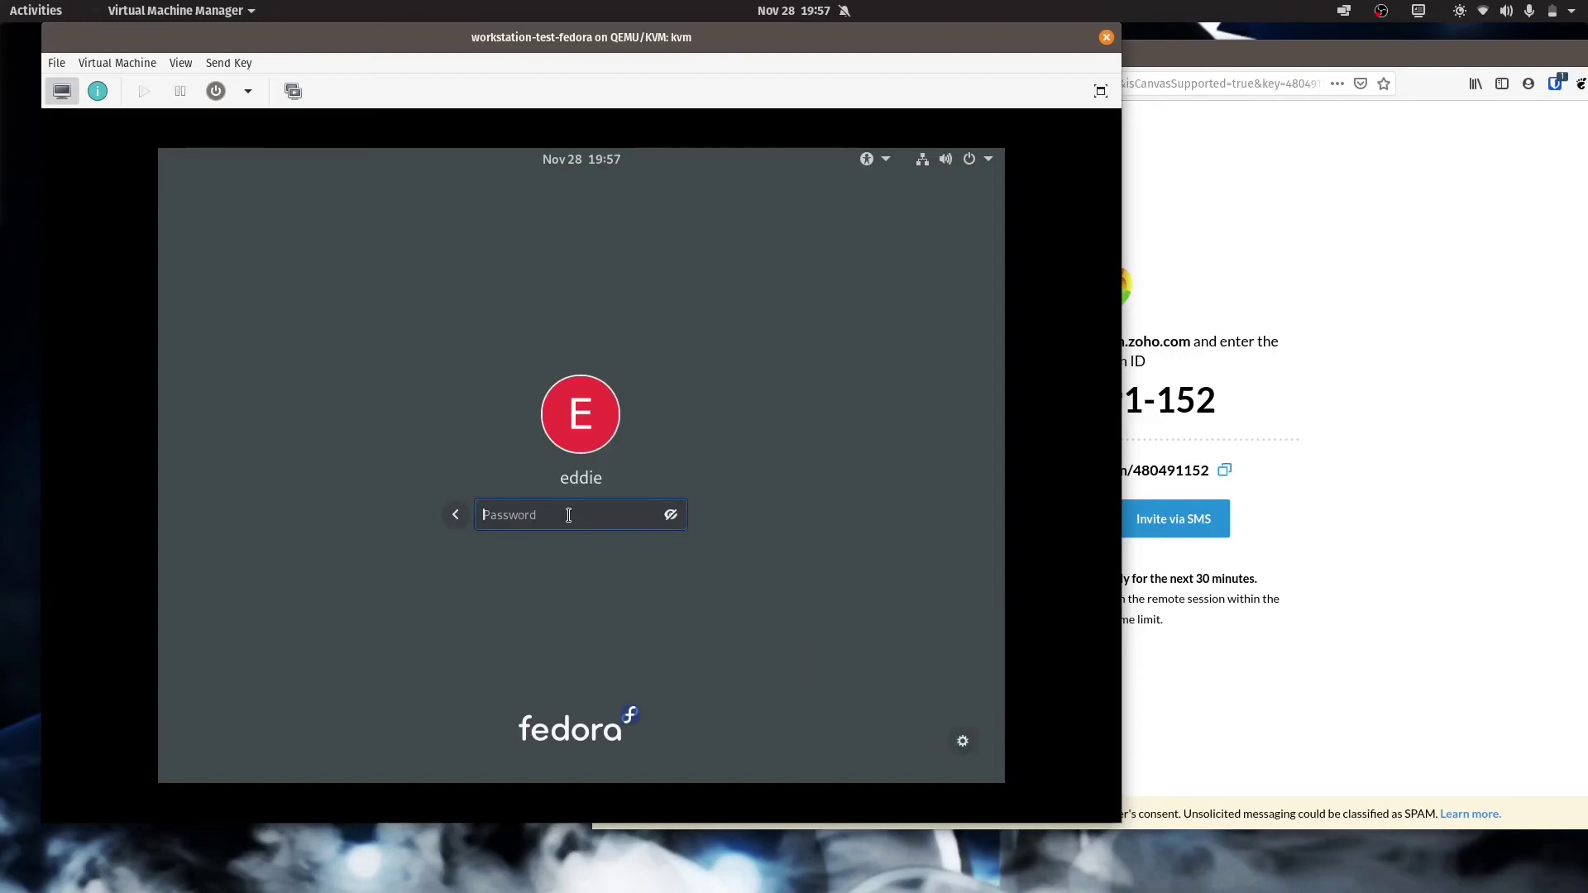
text(••••••••••)
key(Return)
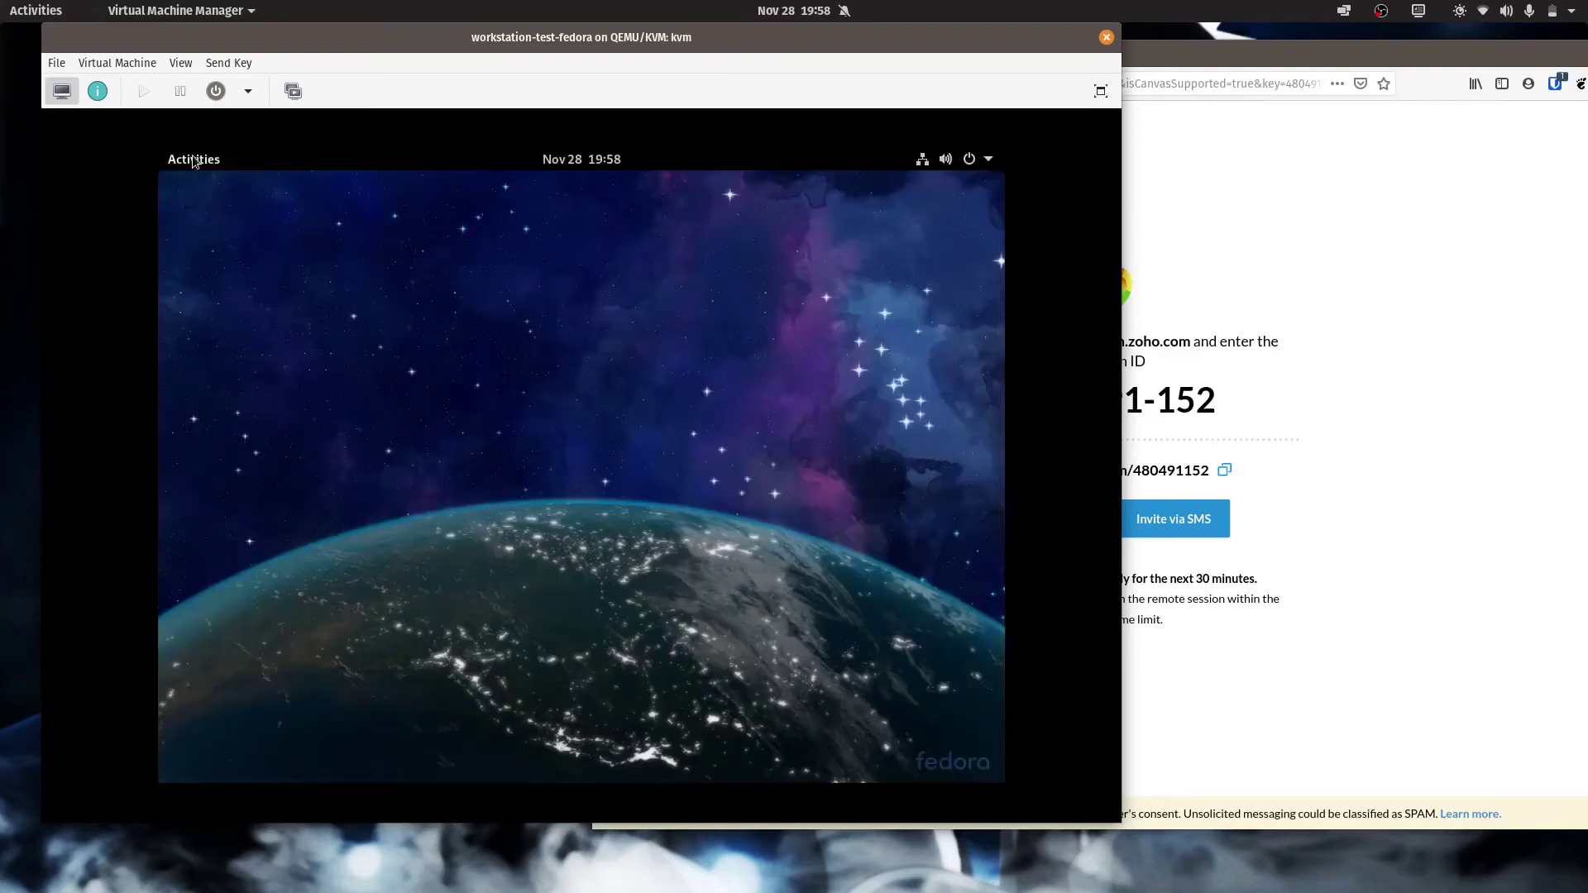
Open Files on Home, launch the Connect agent, and join the support session
click(193, 159)
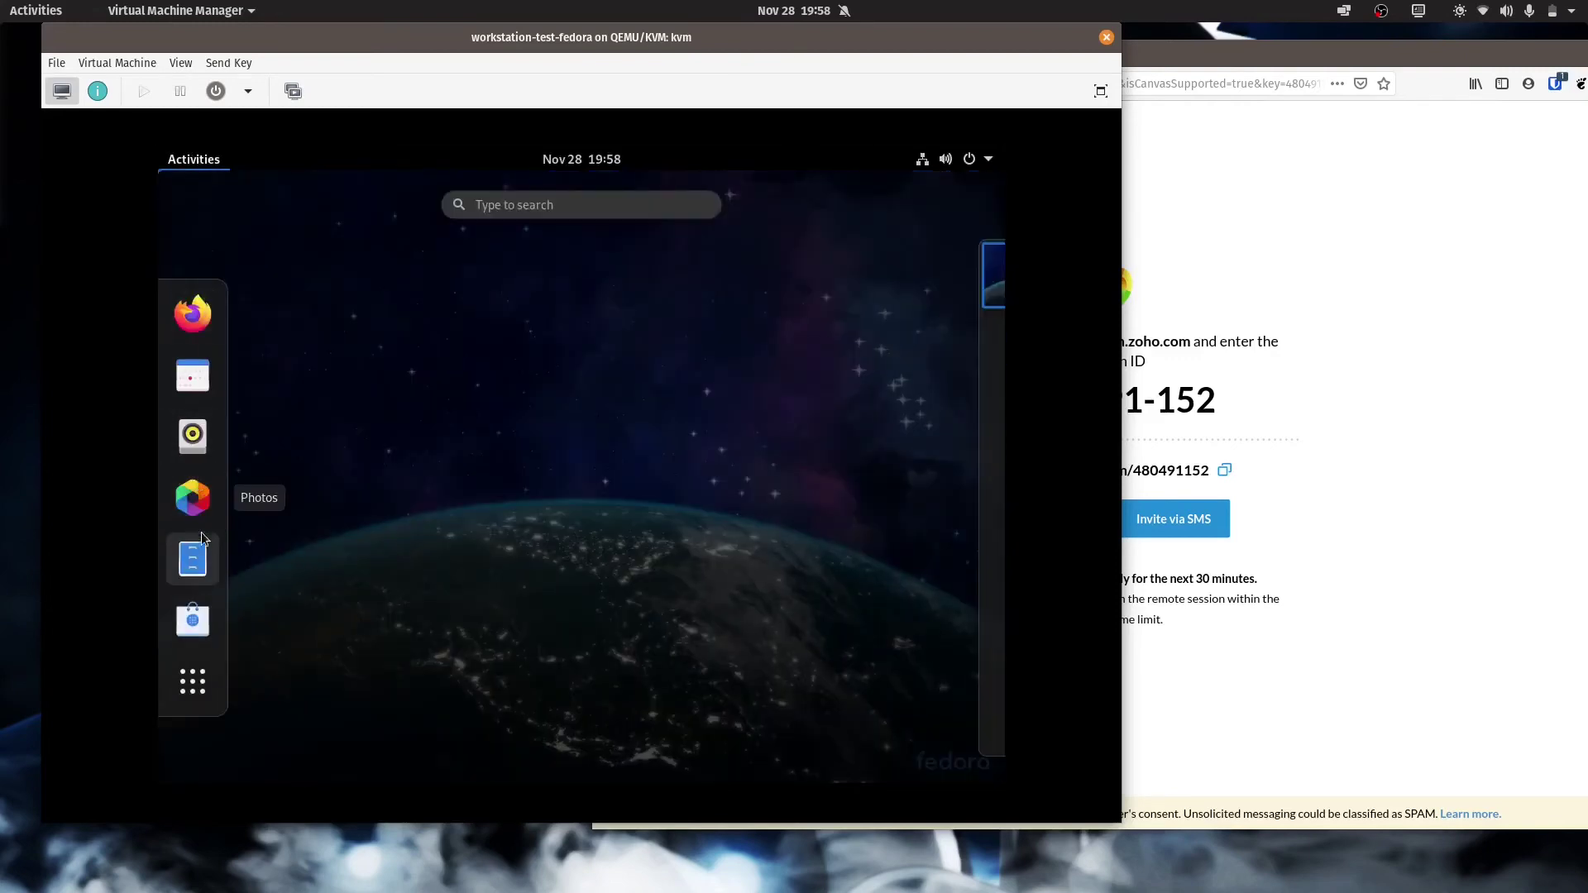
click(194, 559)
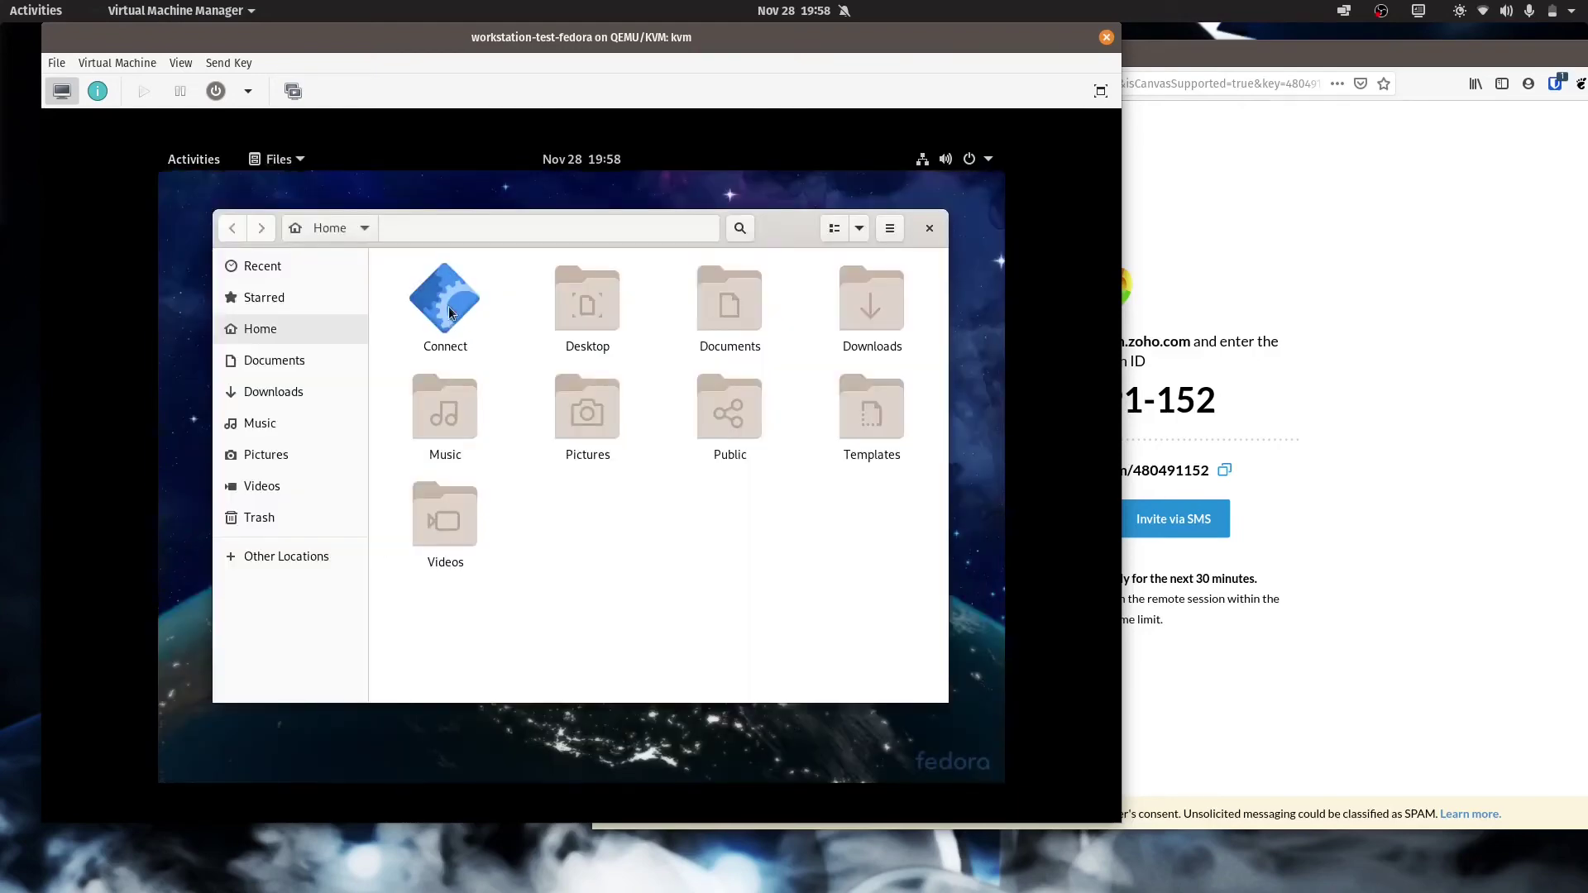
double_click(450, 312)
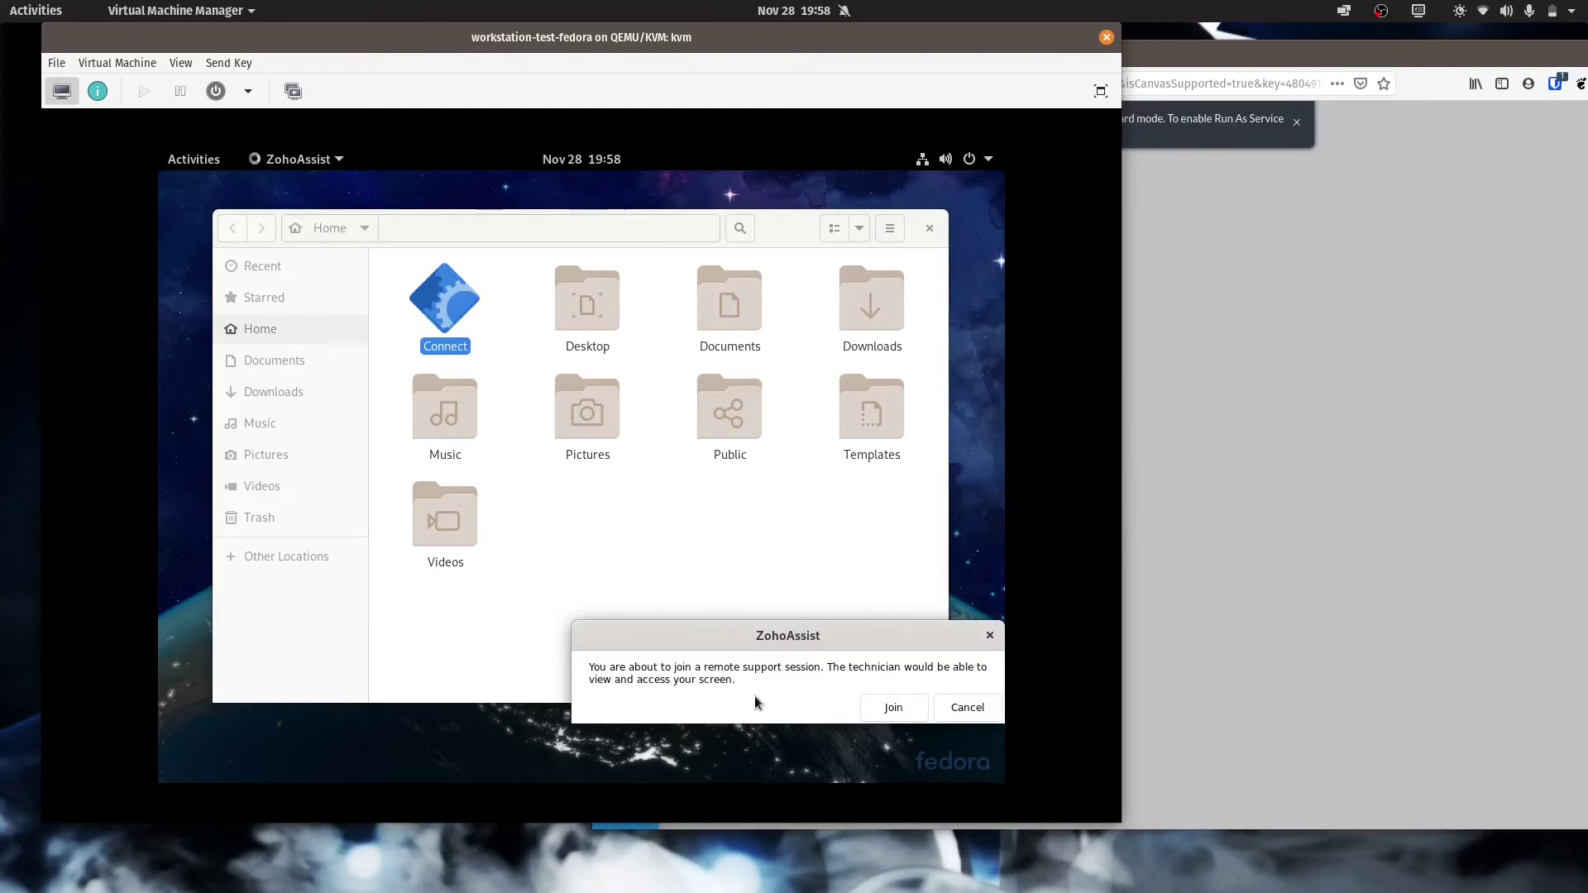
click(886, 713)
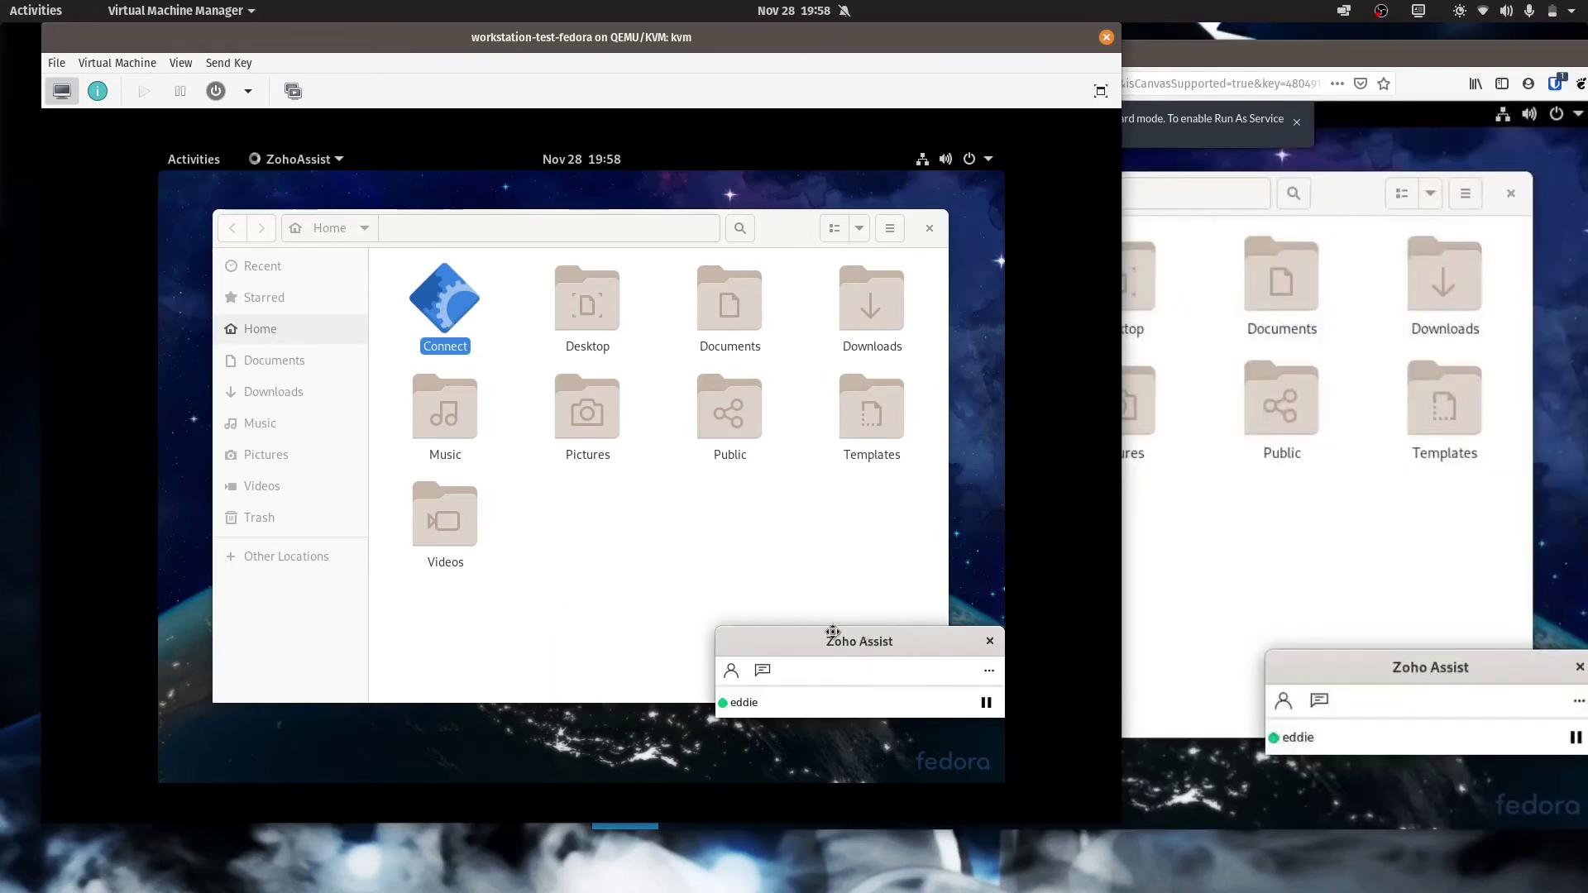
Move the session panel to the lower left and compare the VM with the technician's remote view
drag(832, 632, 383, 647)
click(1327, 548)
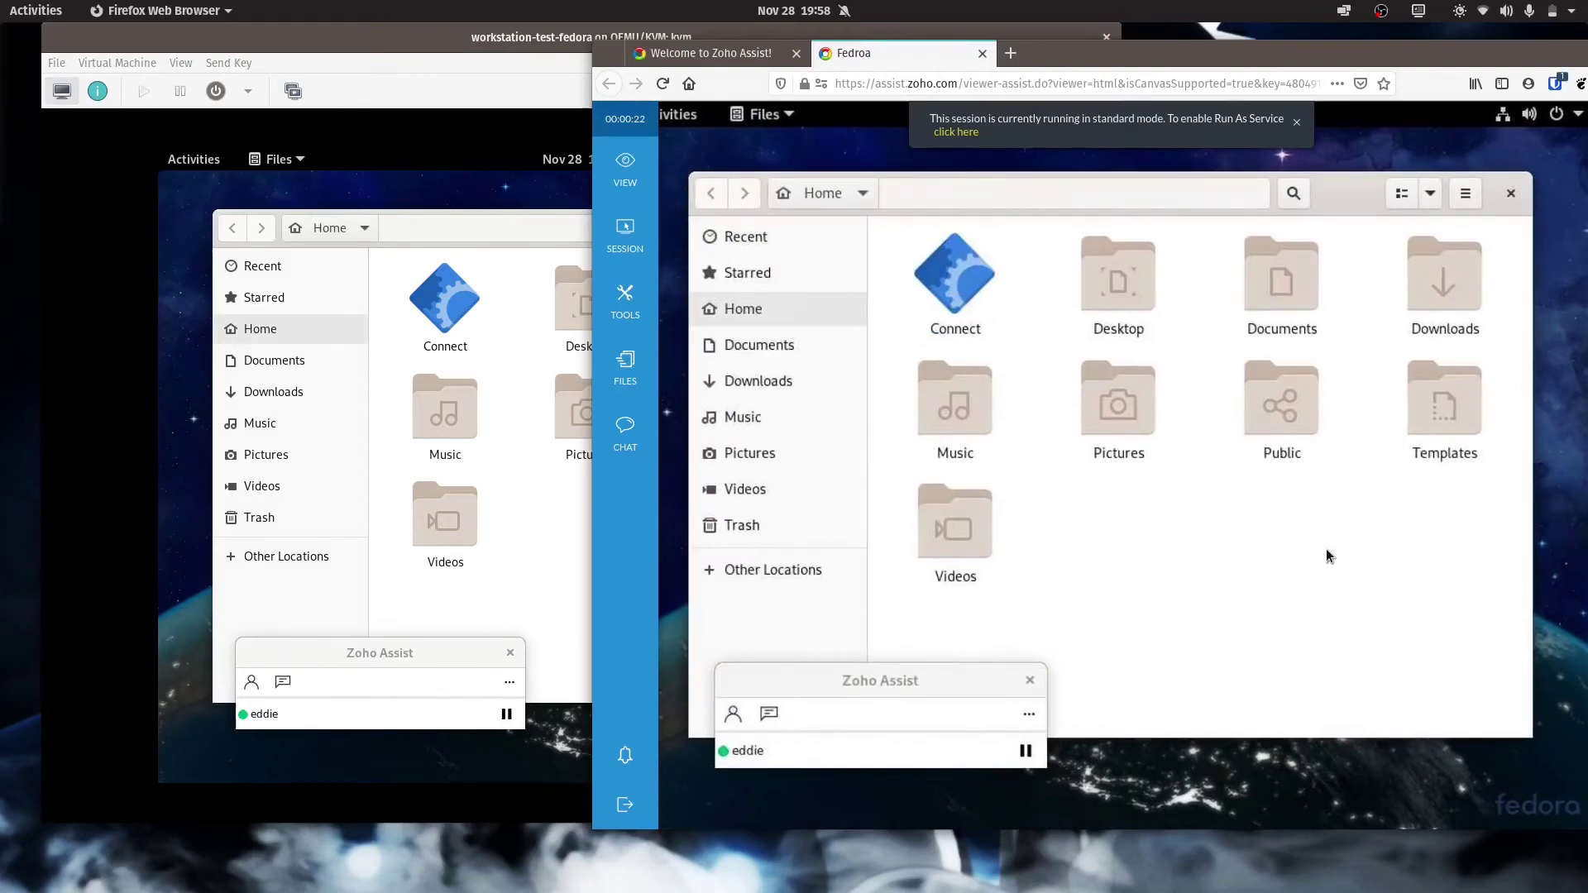
click(399, 653)
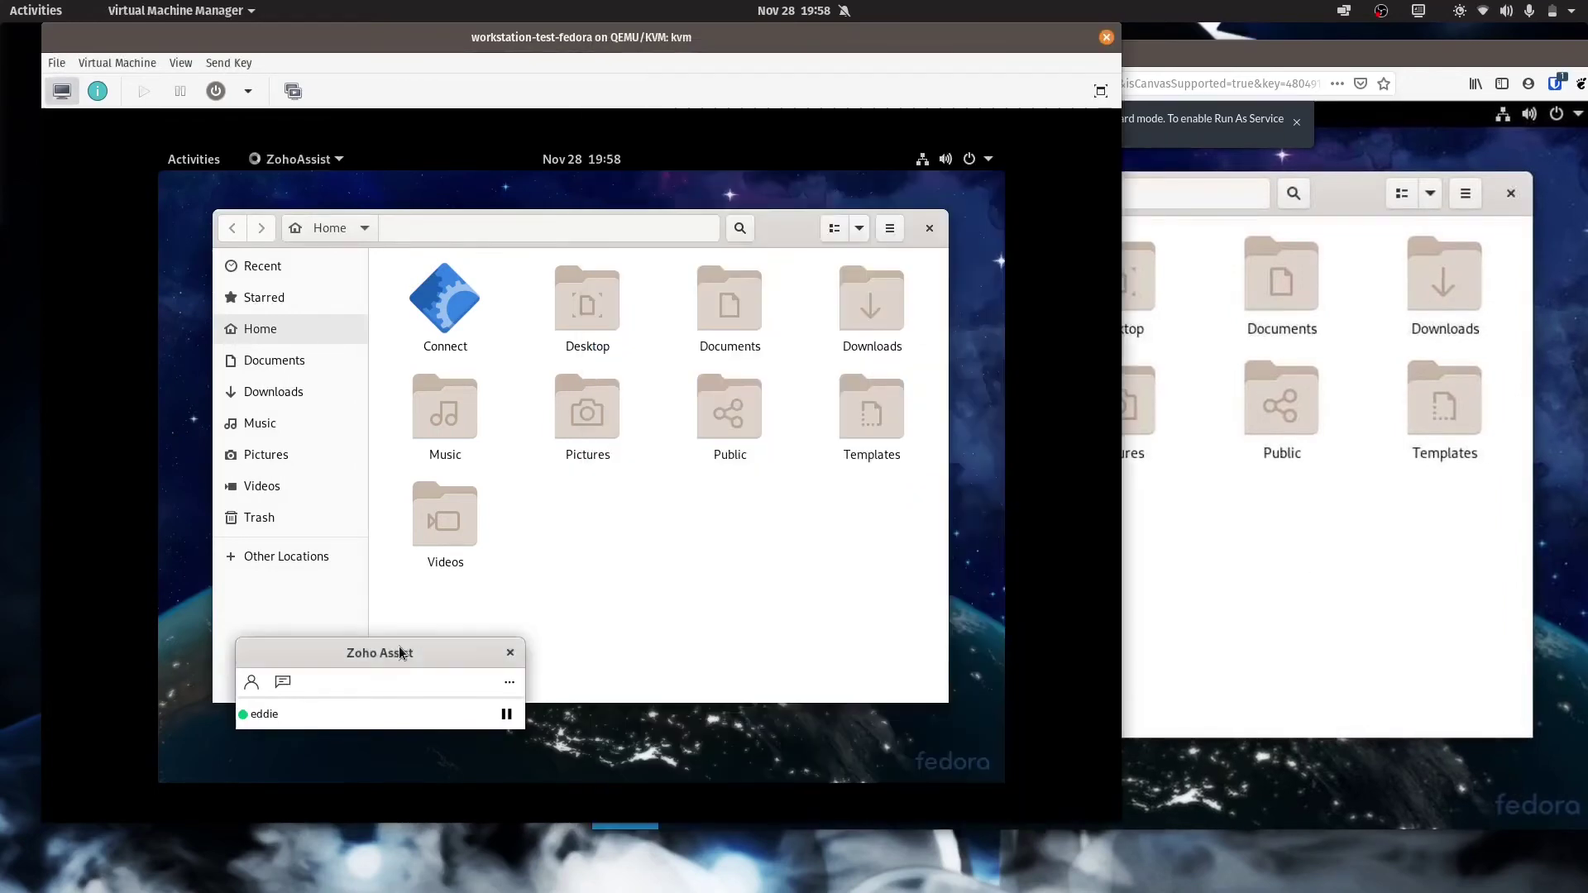
click(1312, 624)
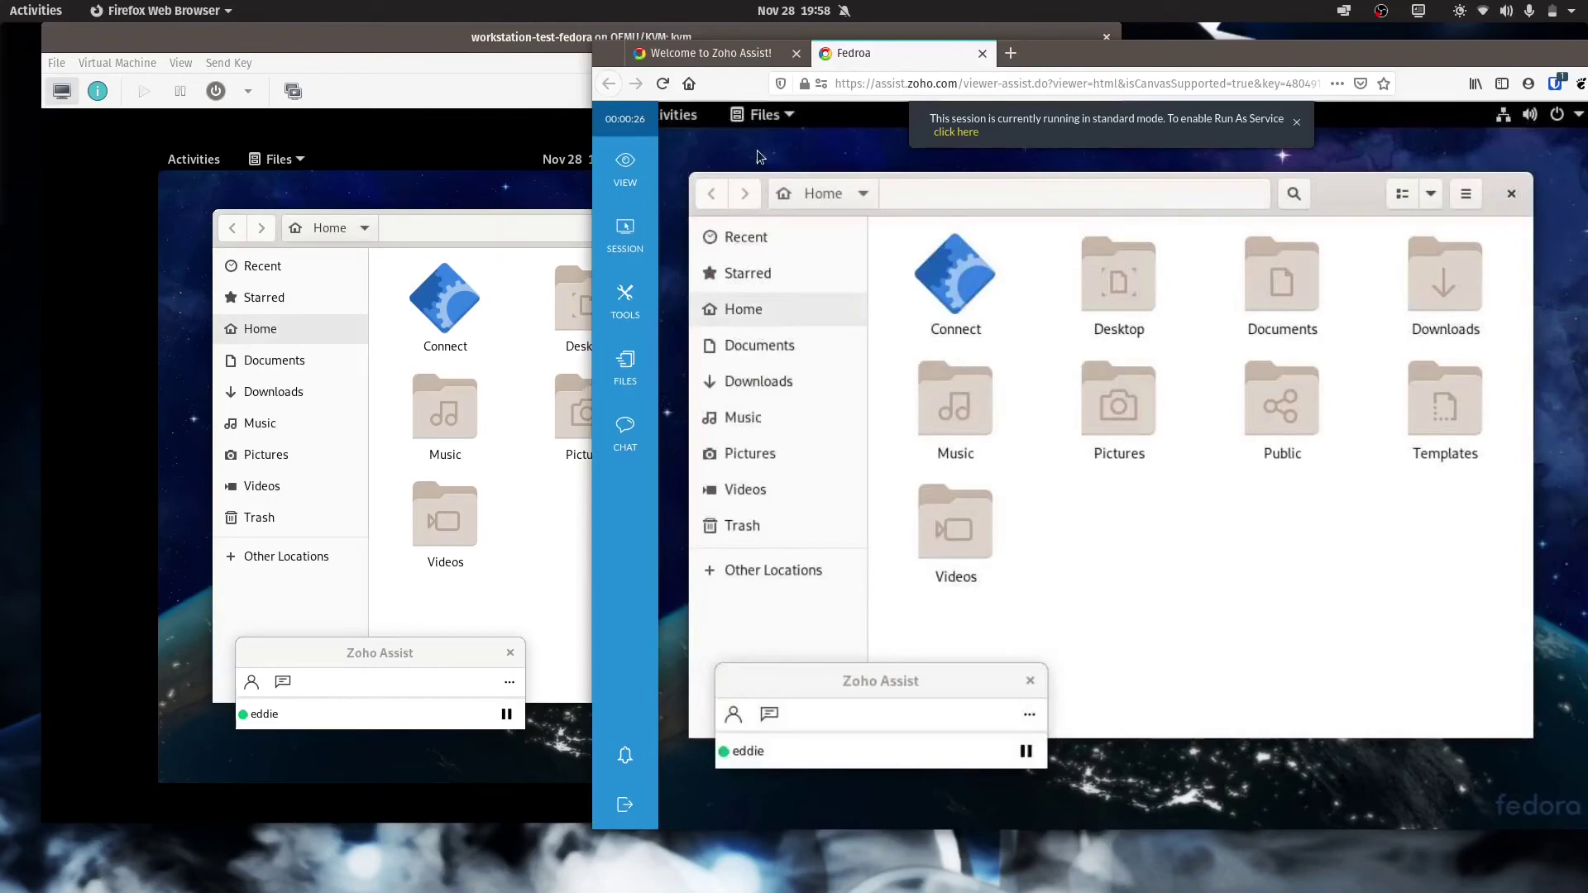
click(677, 118)
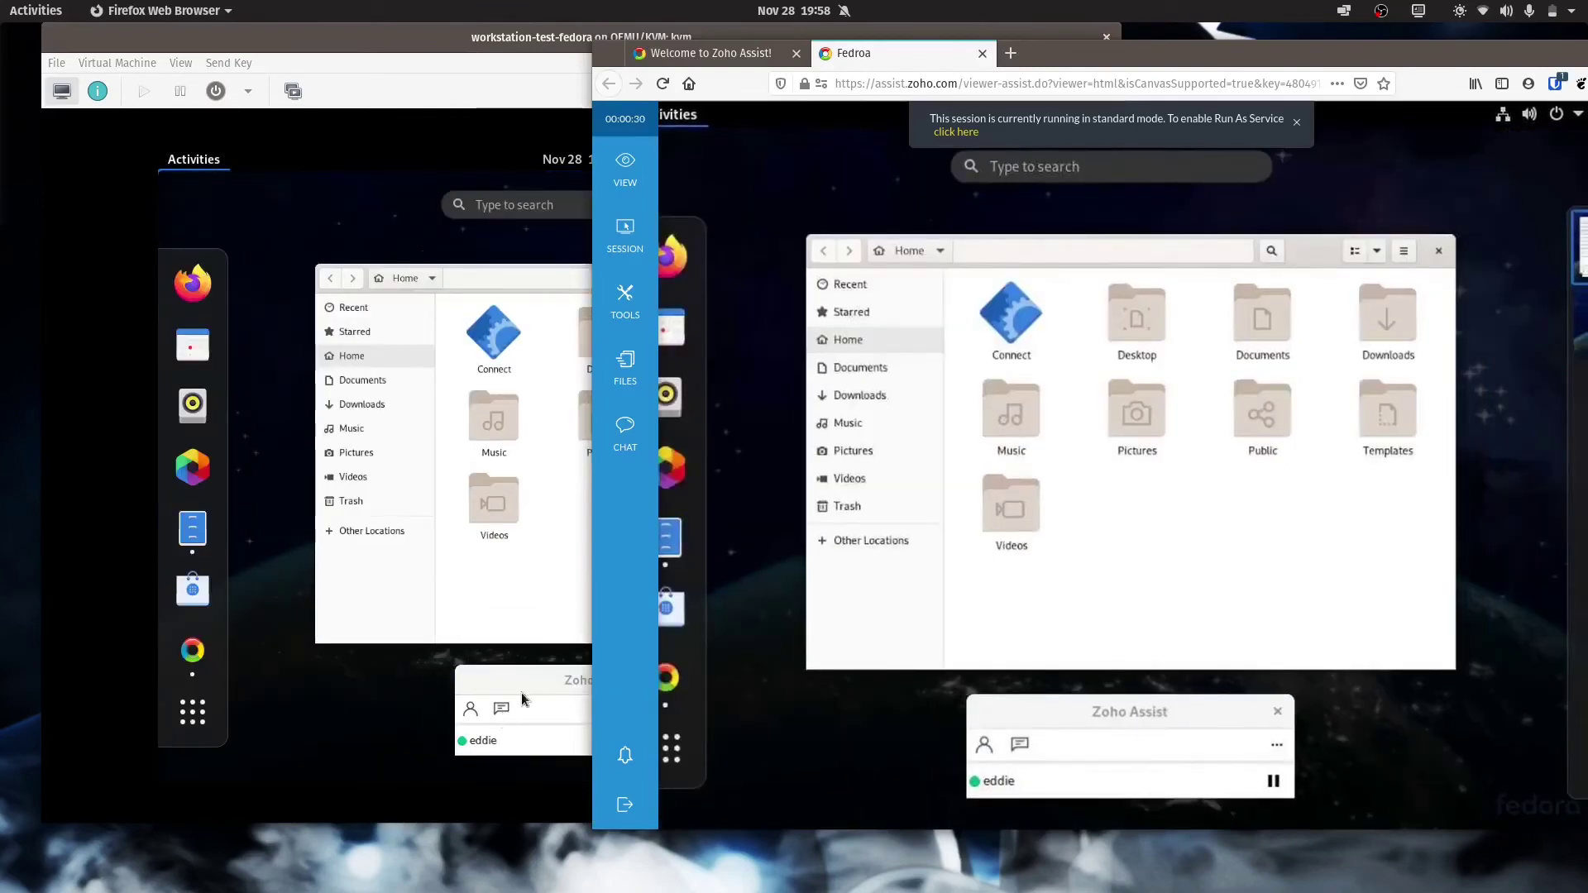
click(528, 681)
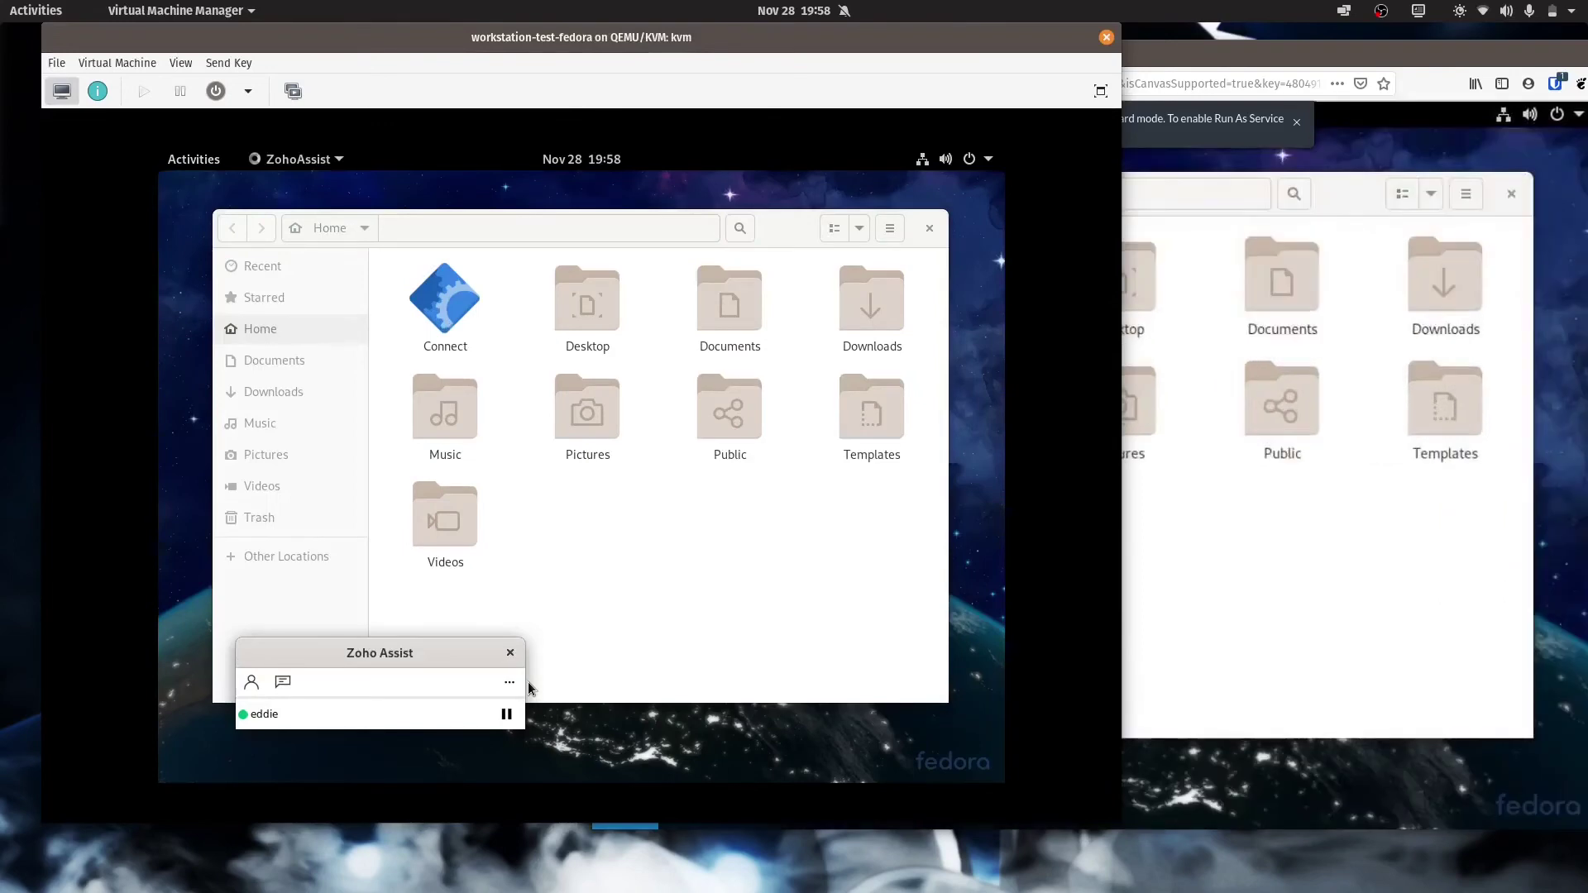
click(1274, 515)
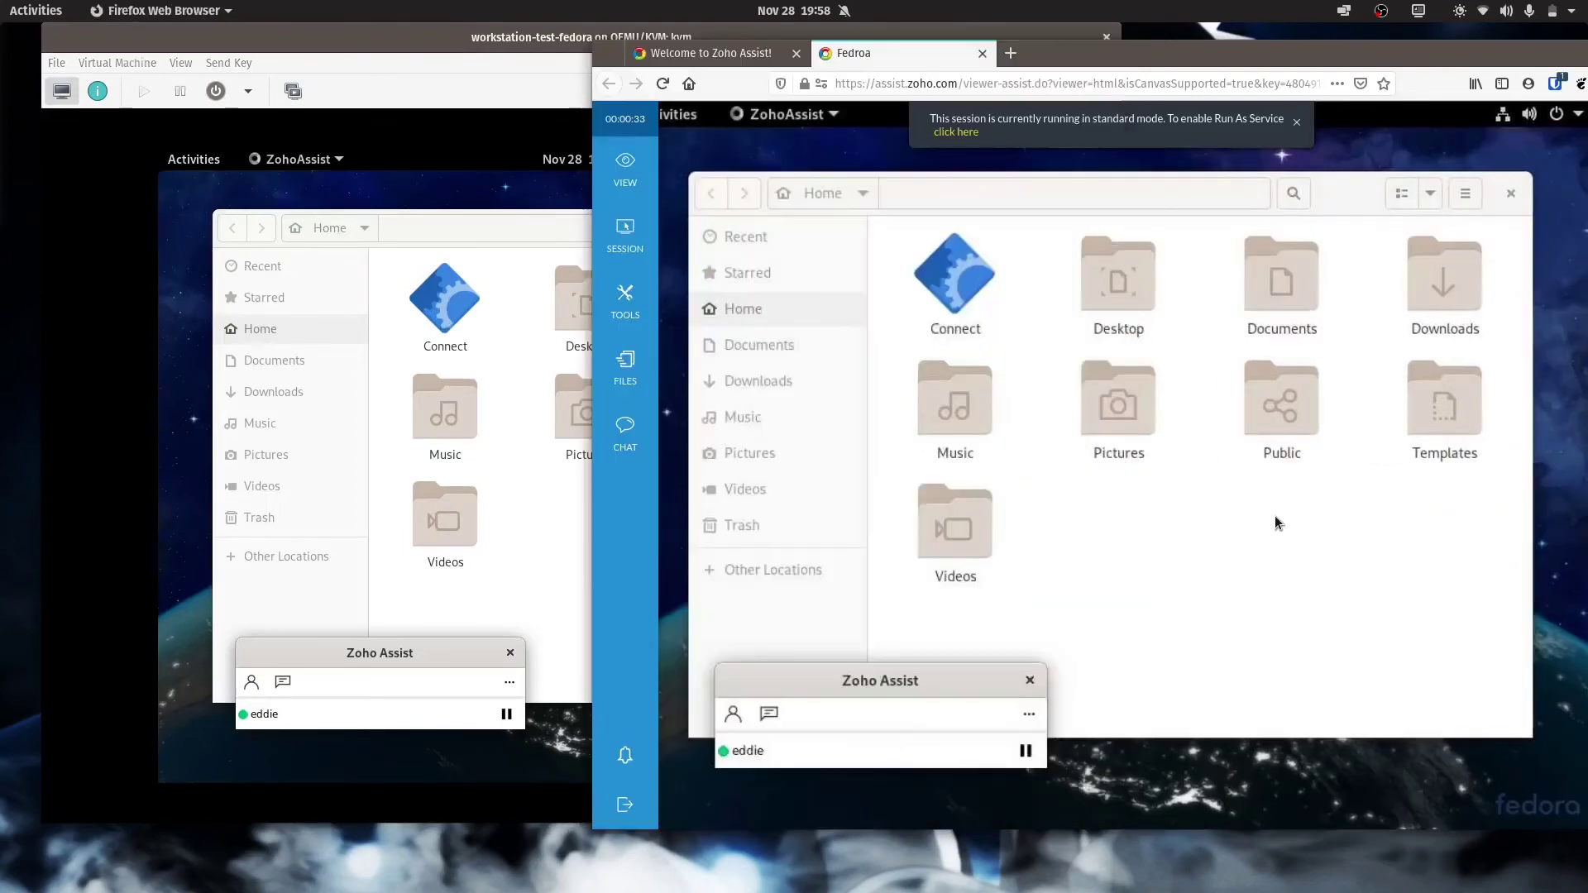
click(390, 652)
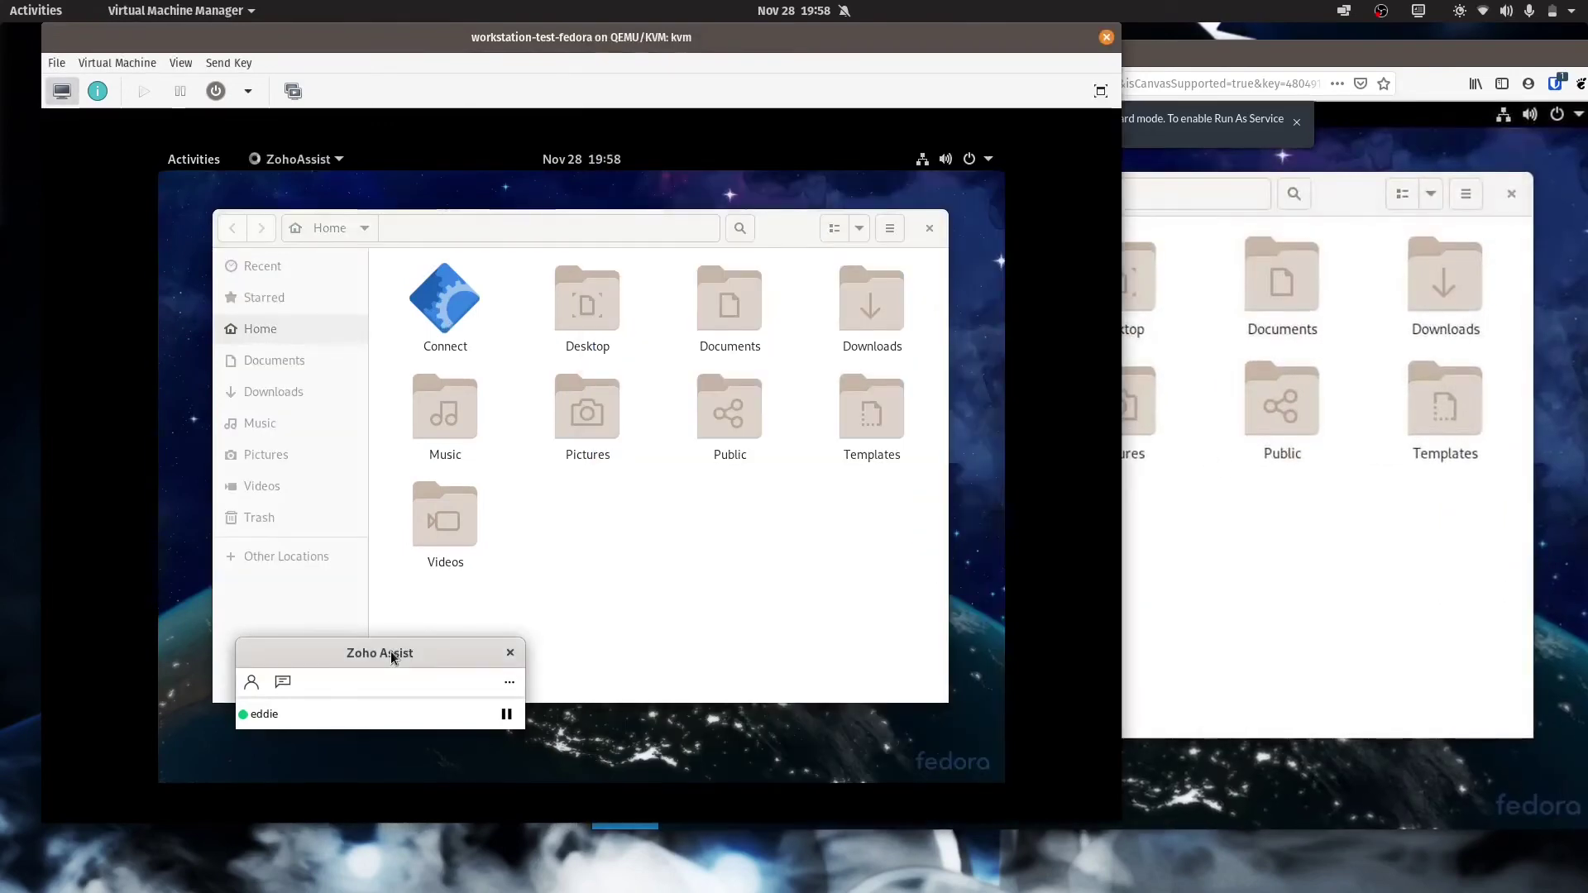
click(1203, 579)
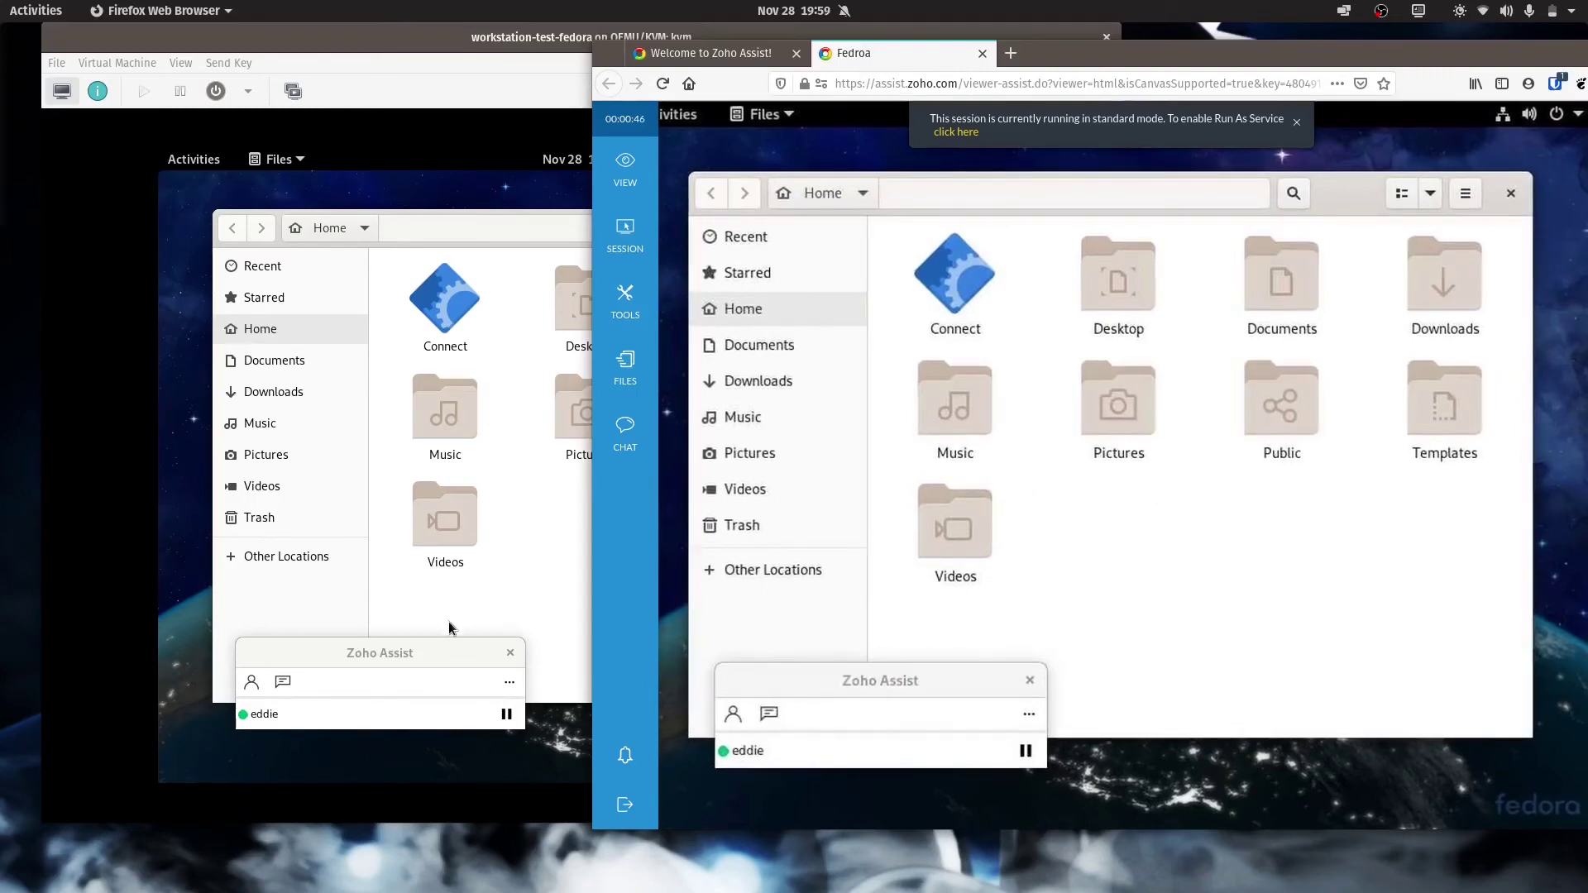
click(405, 659)
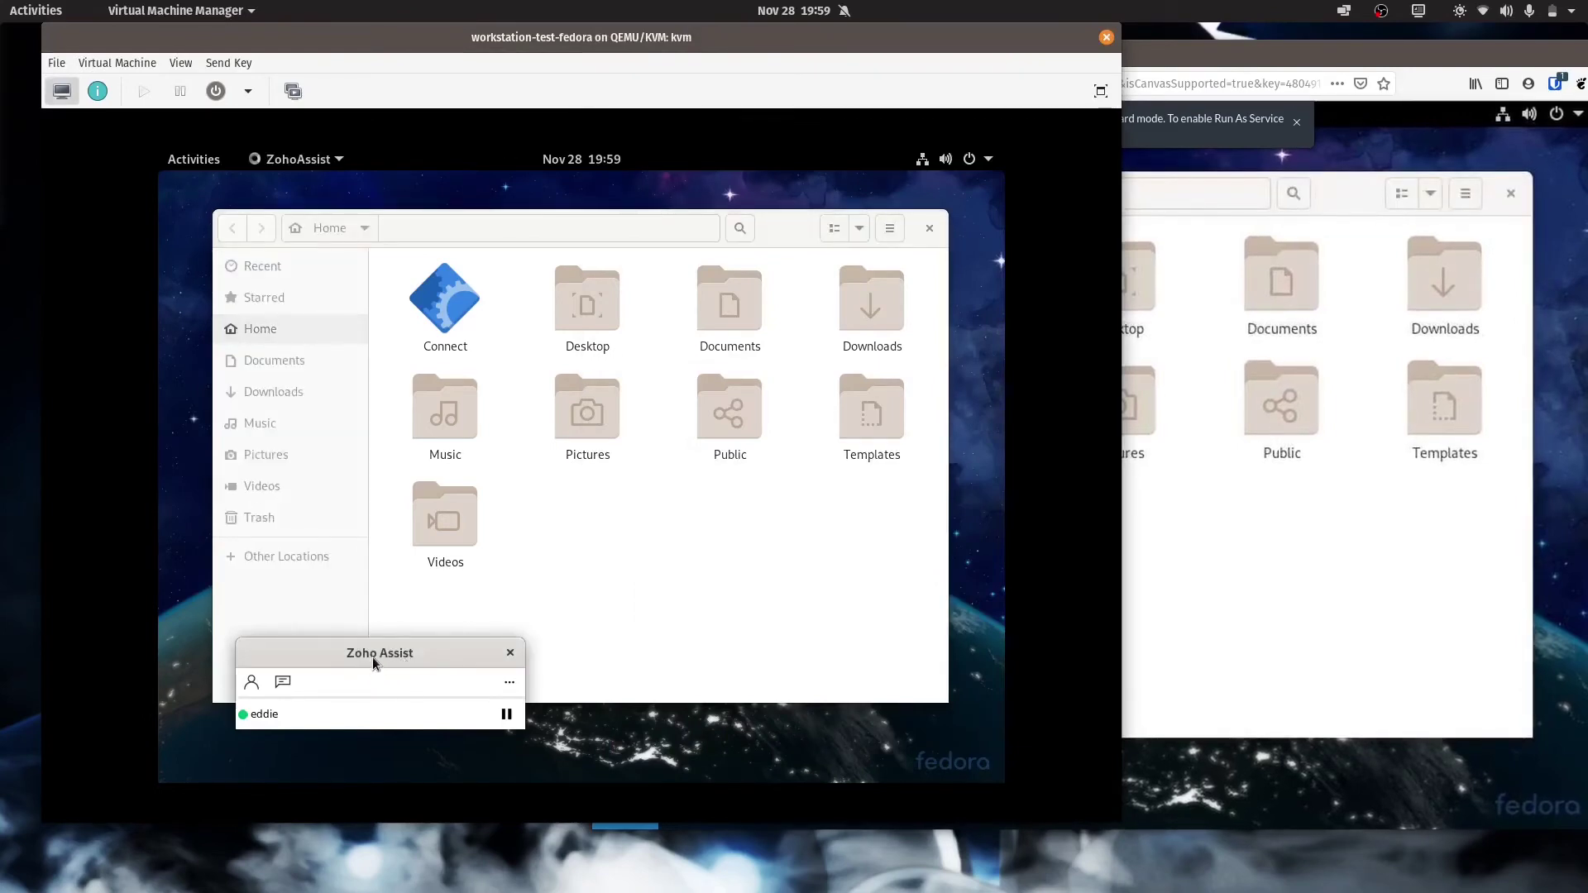
Open the session chat, then close the agent and confirm leaving the session
click(282, 681)
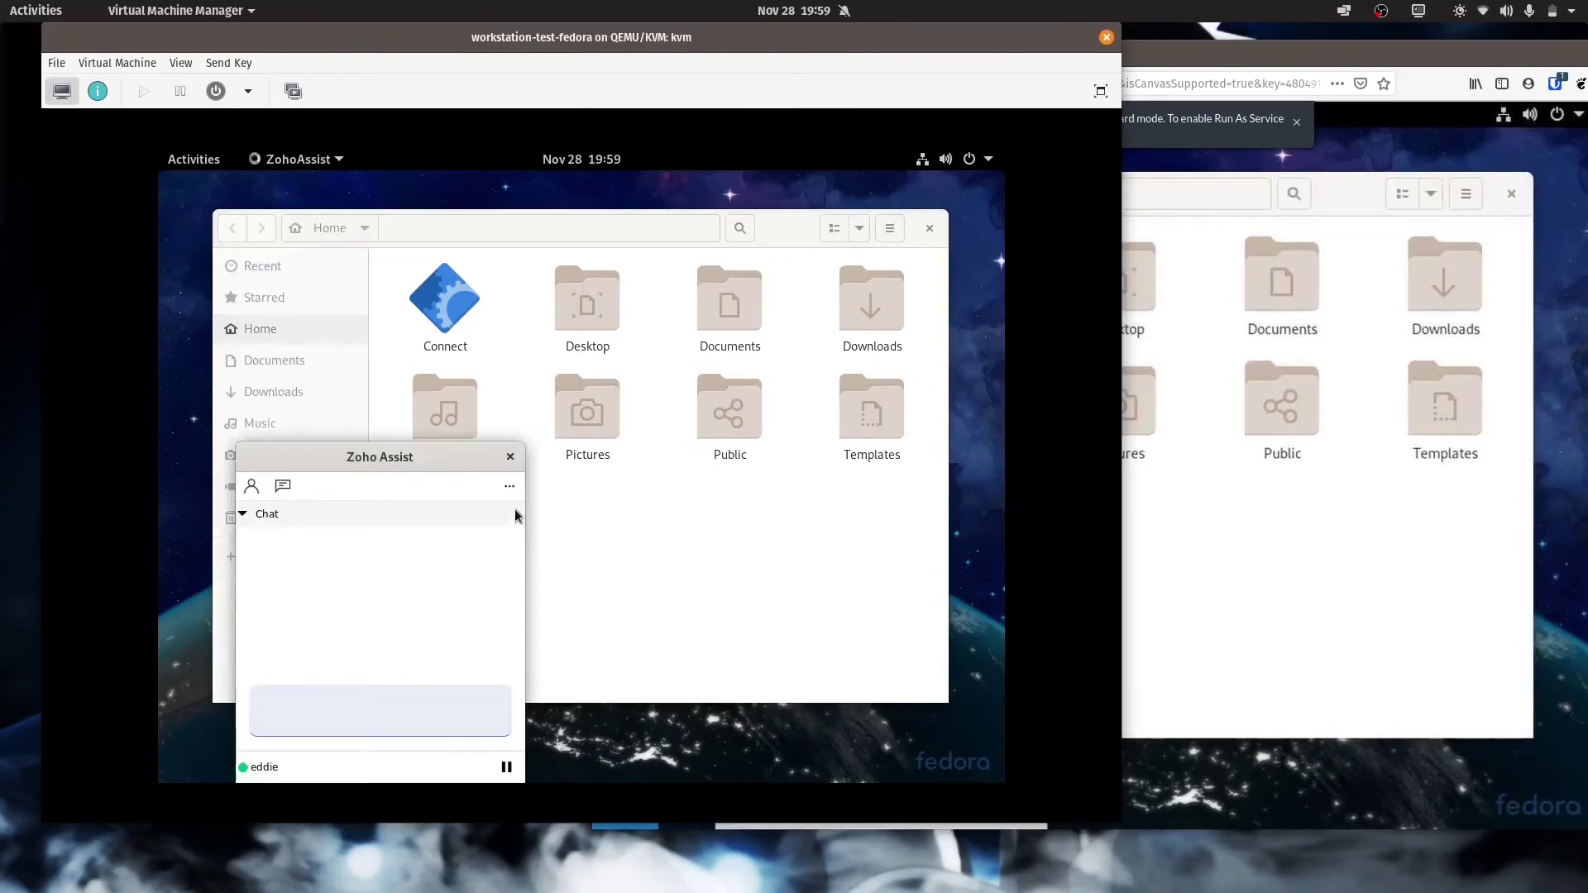
click(512, 457)
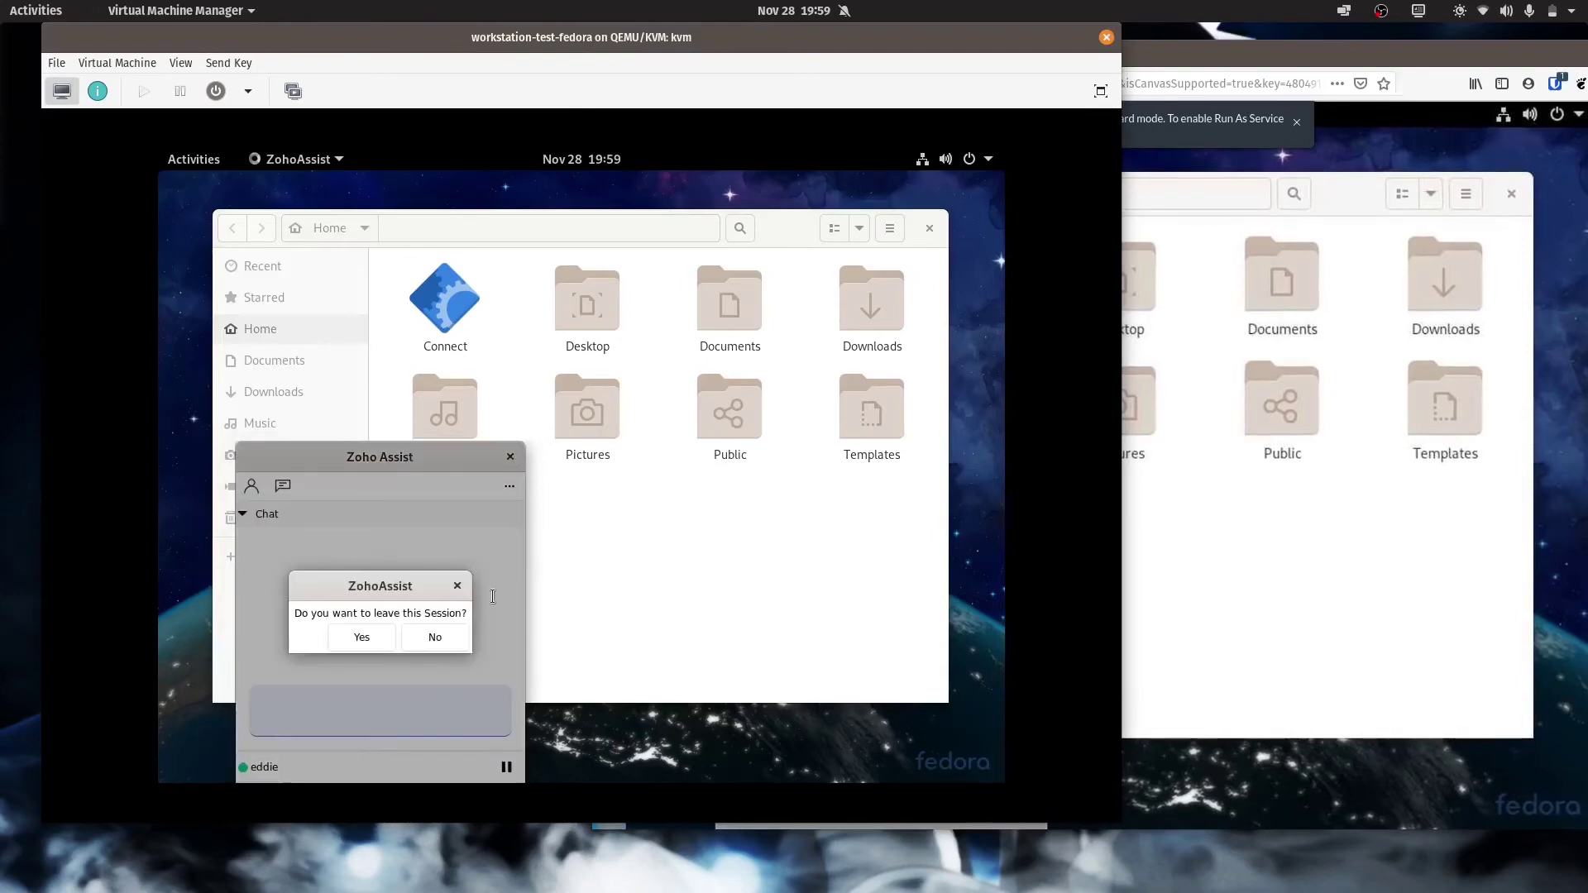
click(425, 641)
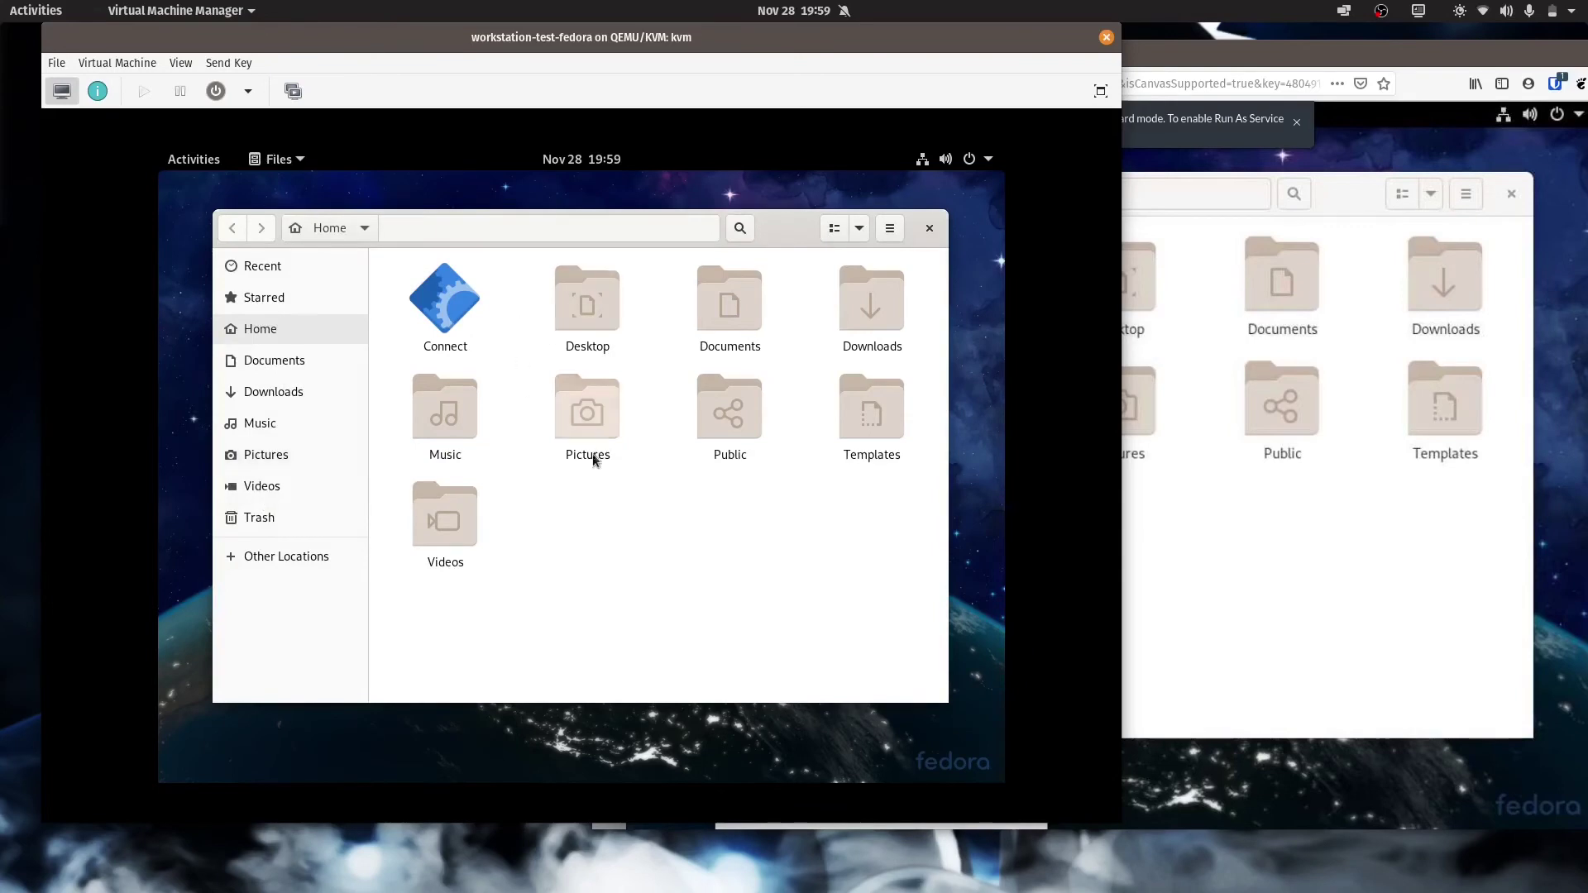
Relaunch the Connect agent from Files and move its session panel to the lower left
click(1298, 560)
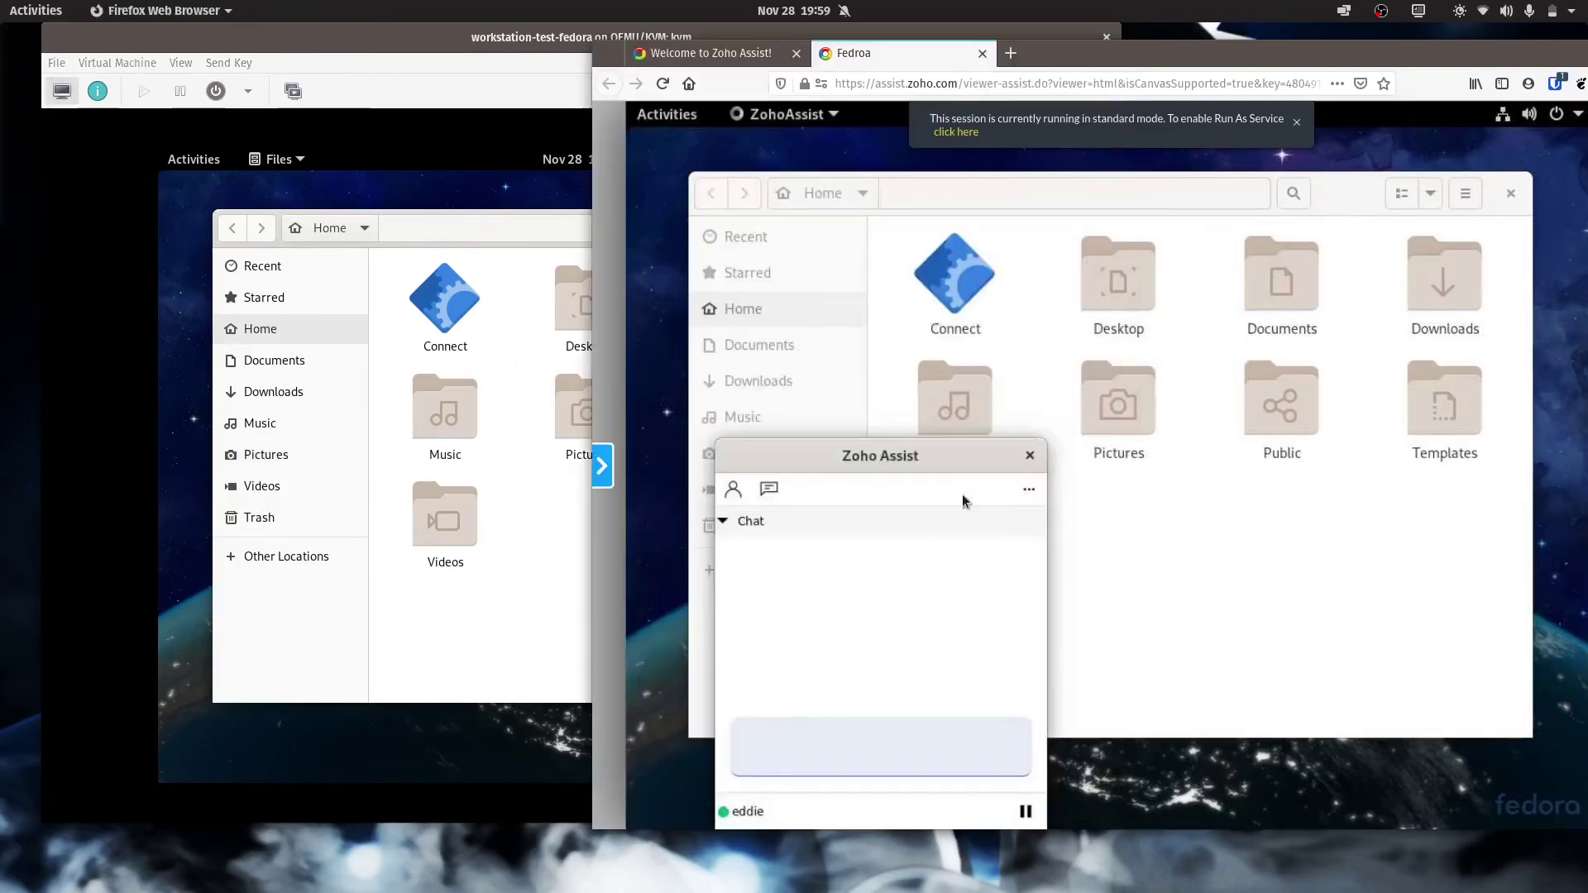
click(538, 596)
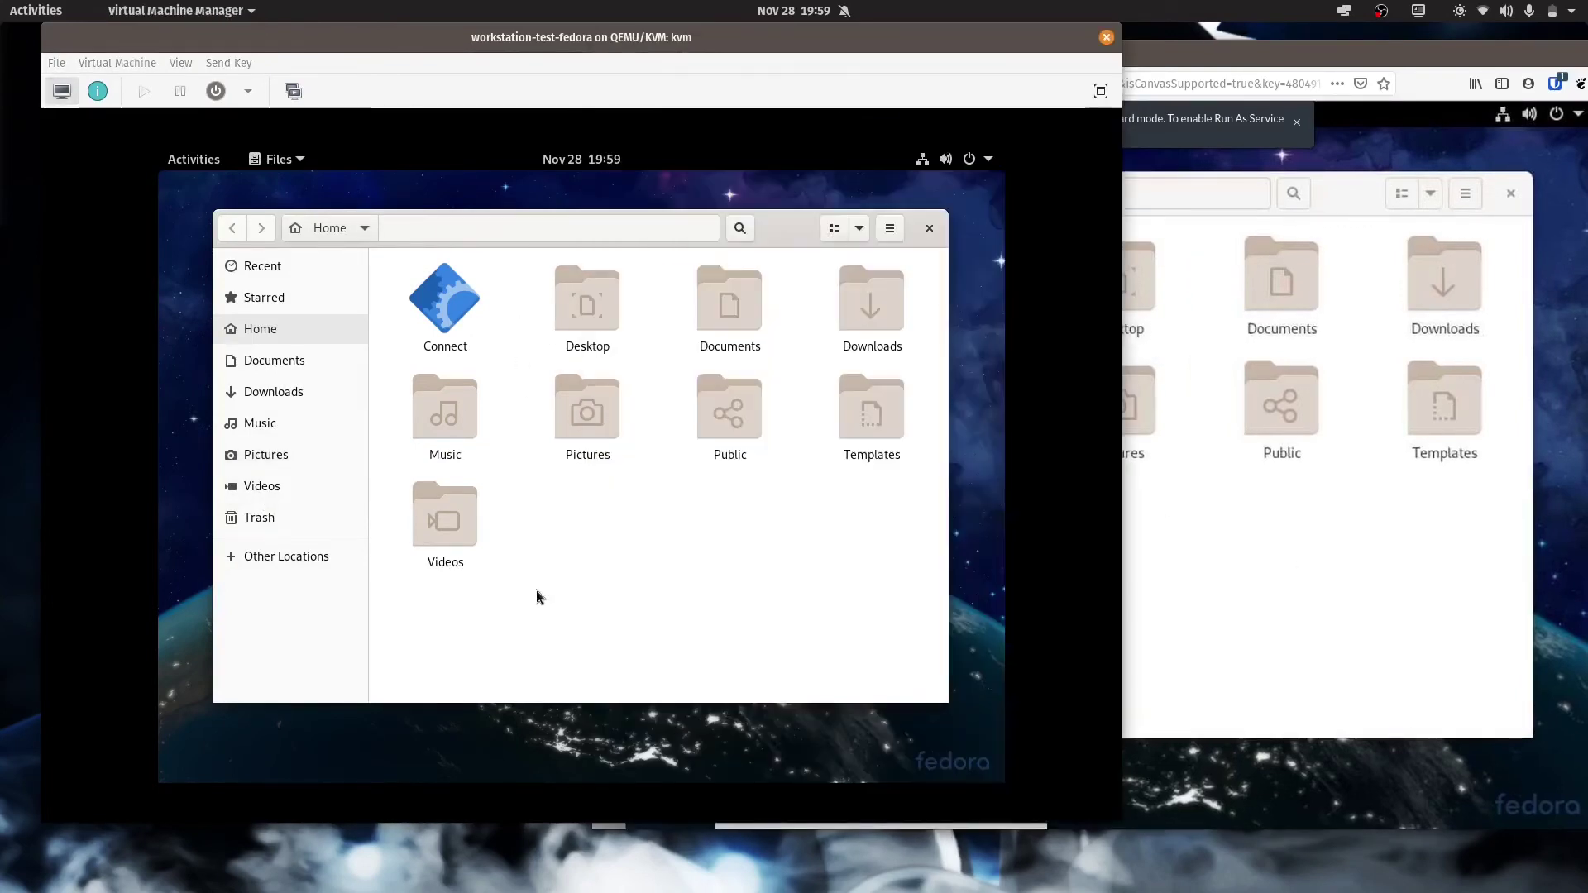
double_click(451, 315)
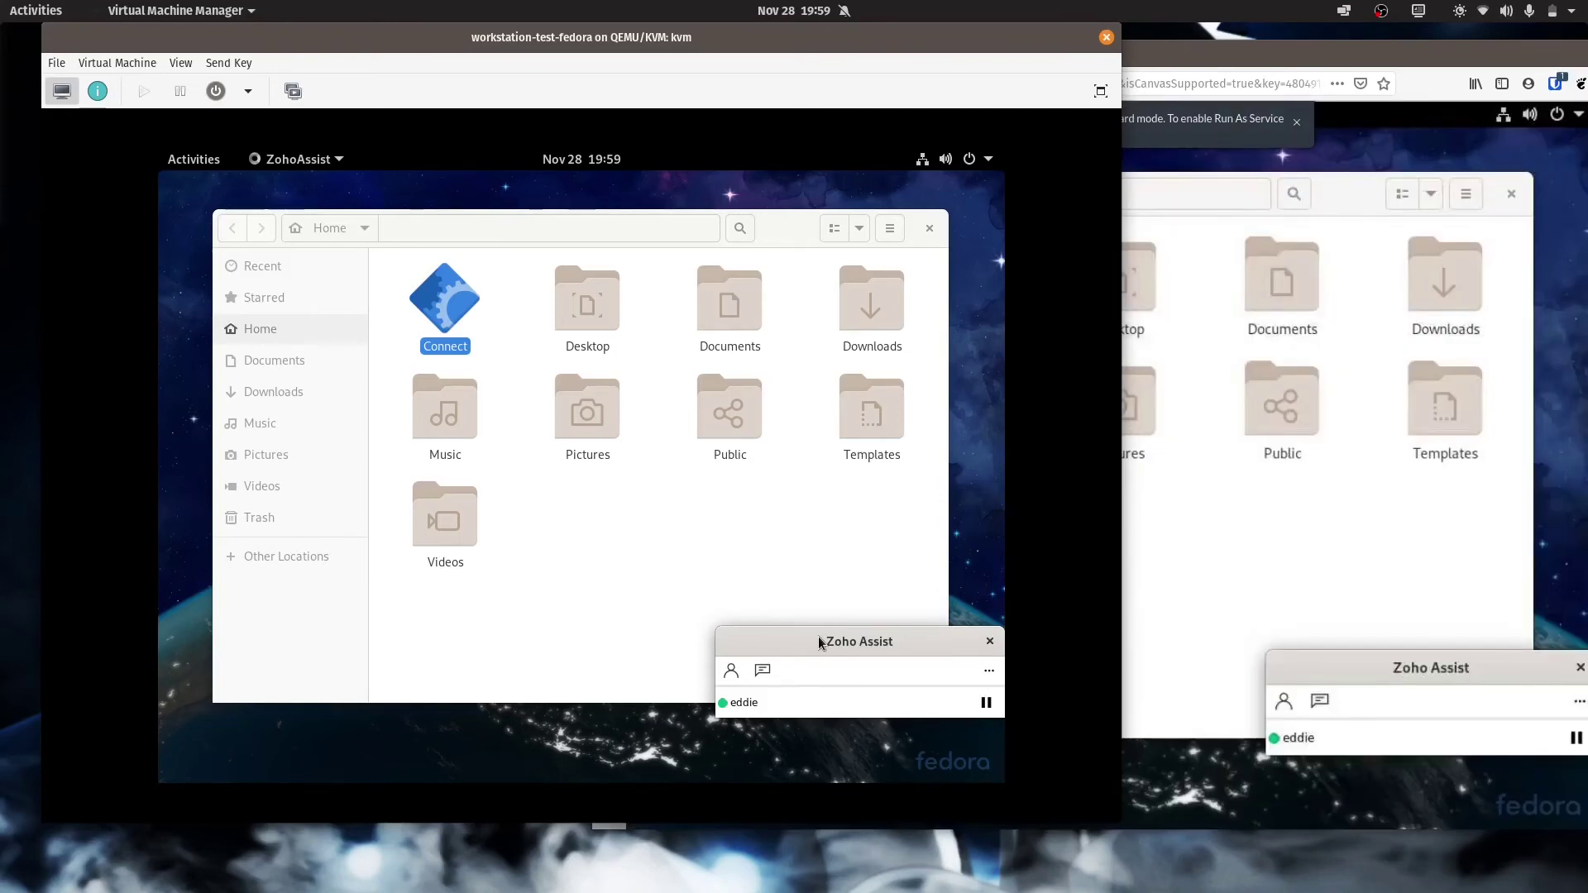
drag(819, 641, 429, 642)
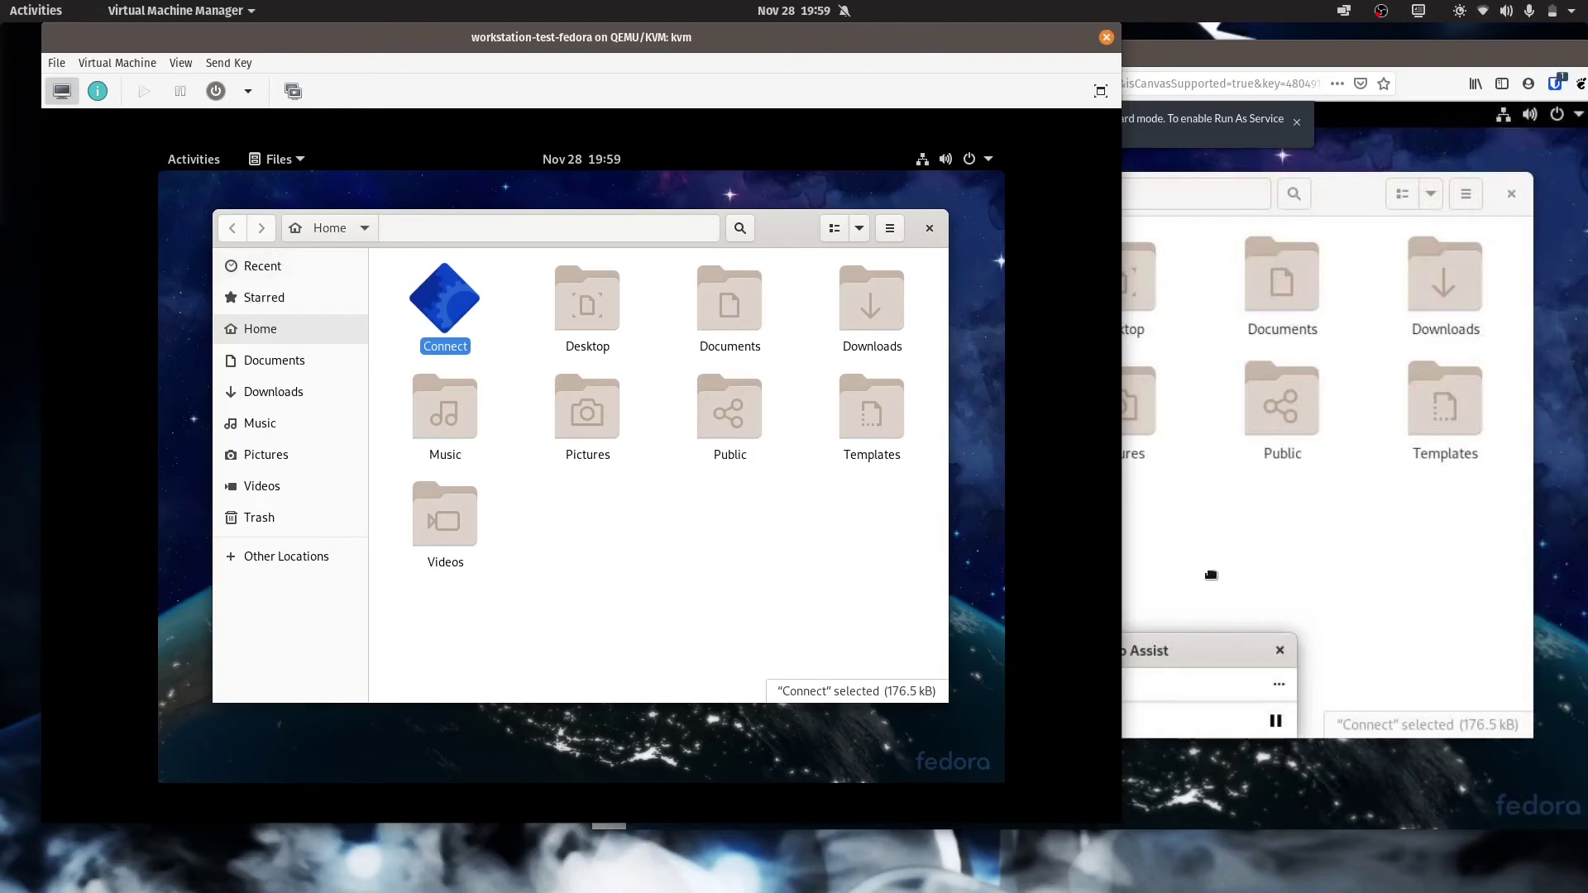
Launch Connect again to rejoin, then expand the panel's file transfer and chat sections
click(1179, 572)
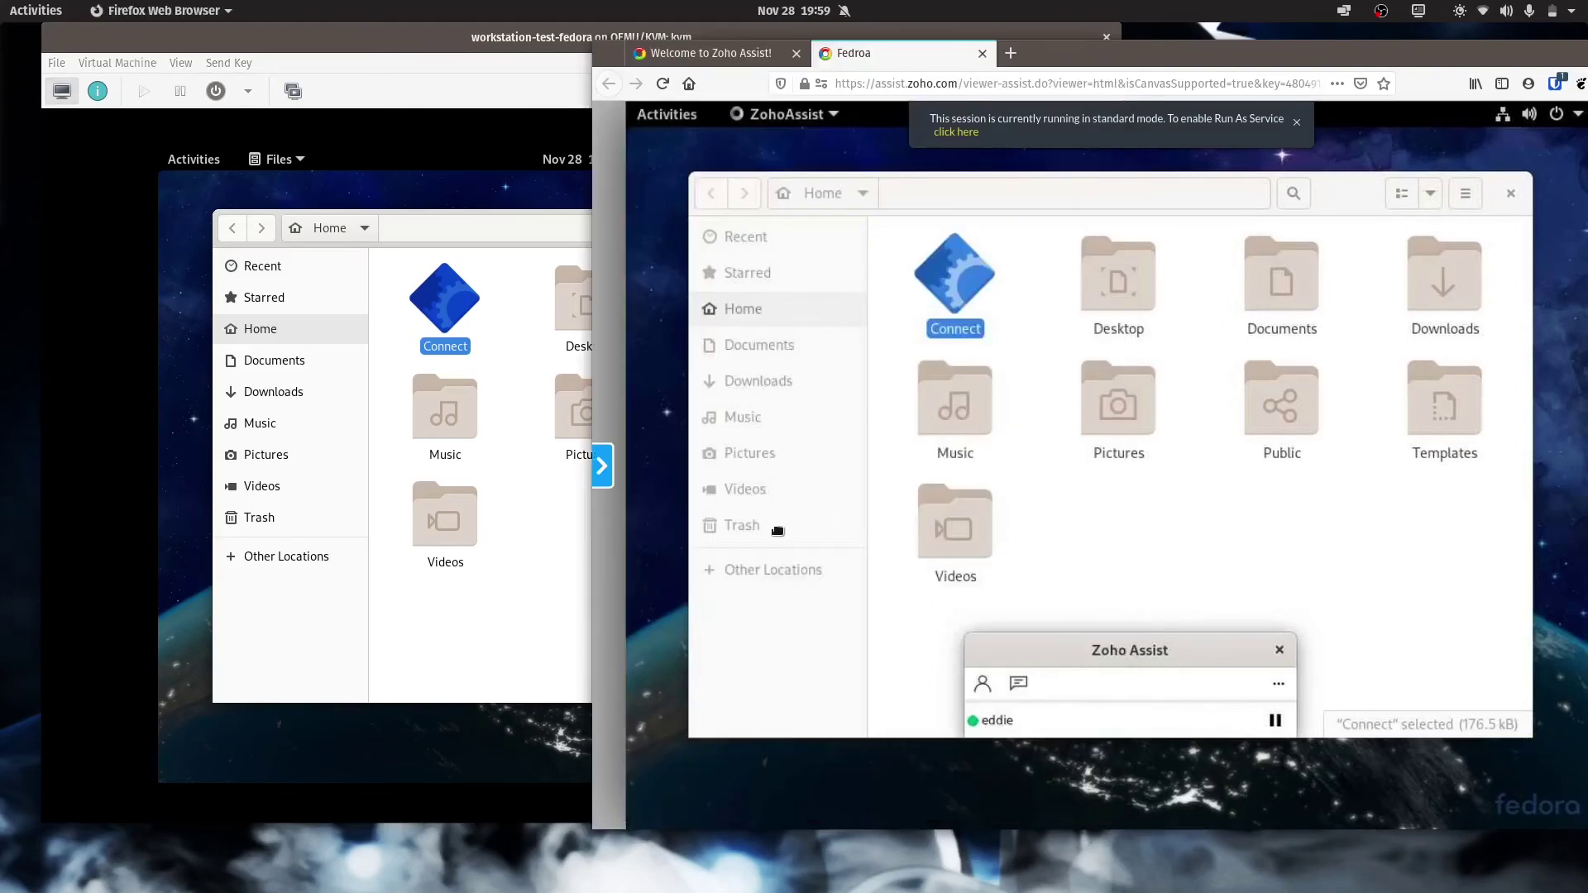
click(551, 587)
double_click(421, 286)
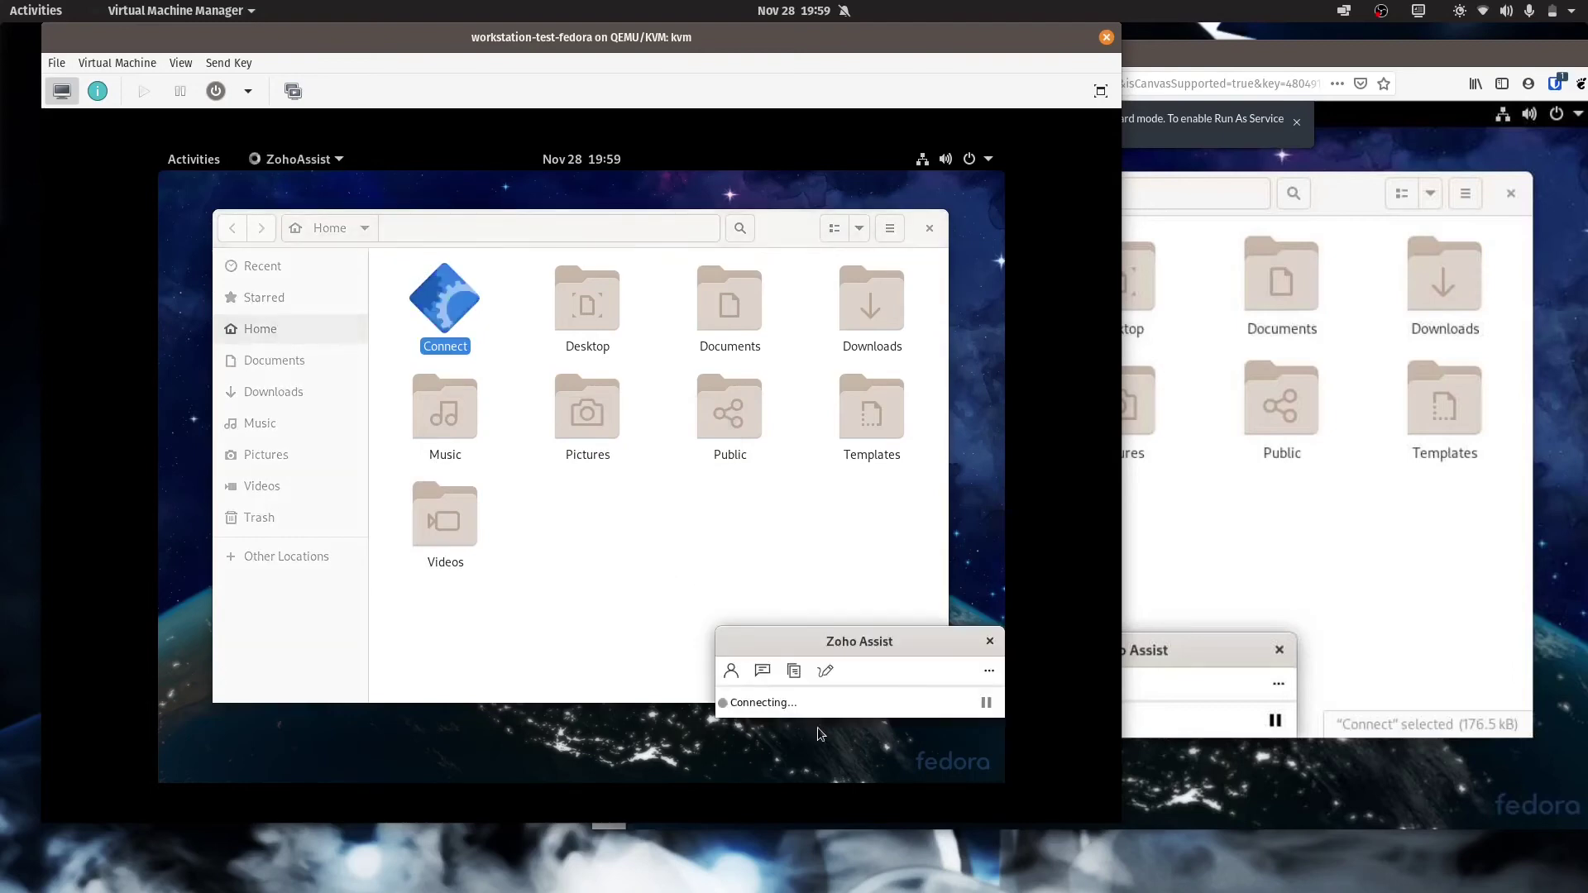
click(798, 674)
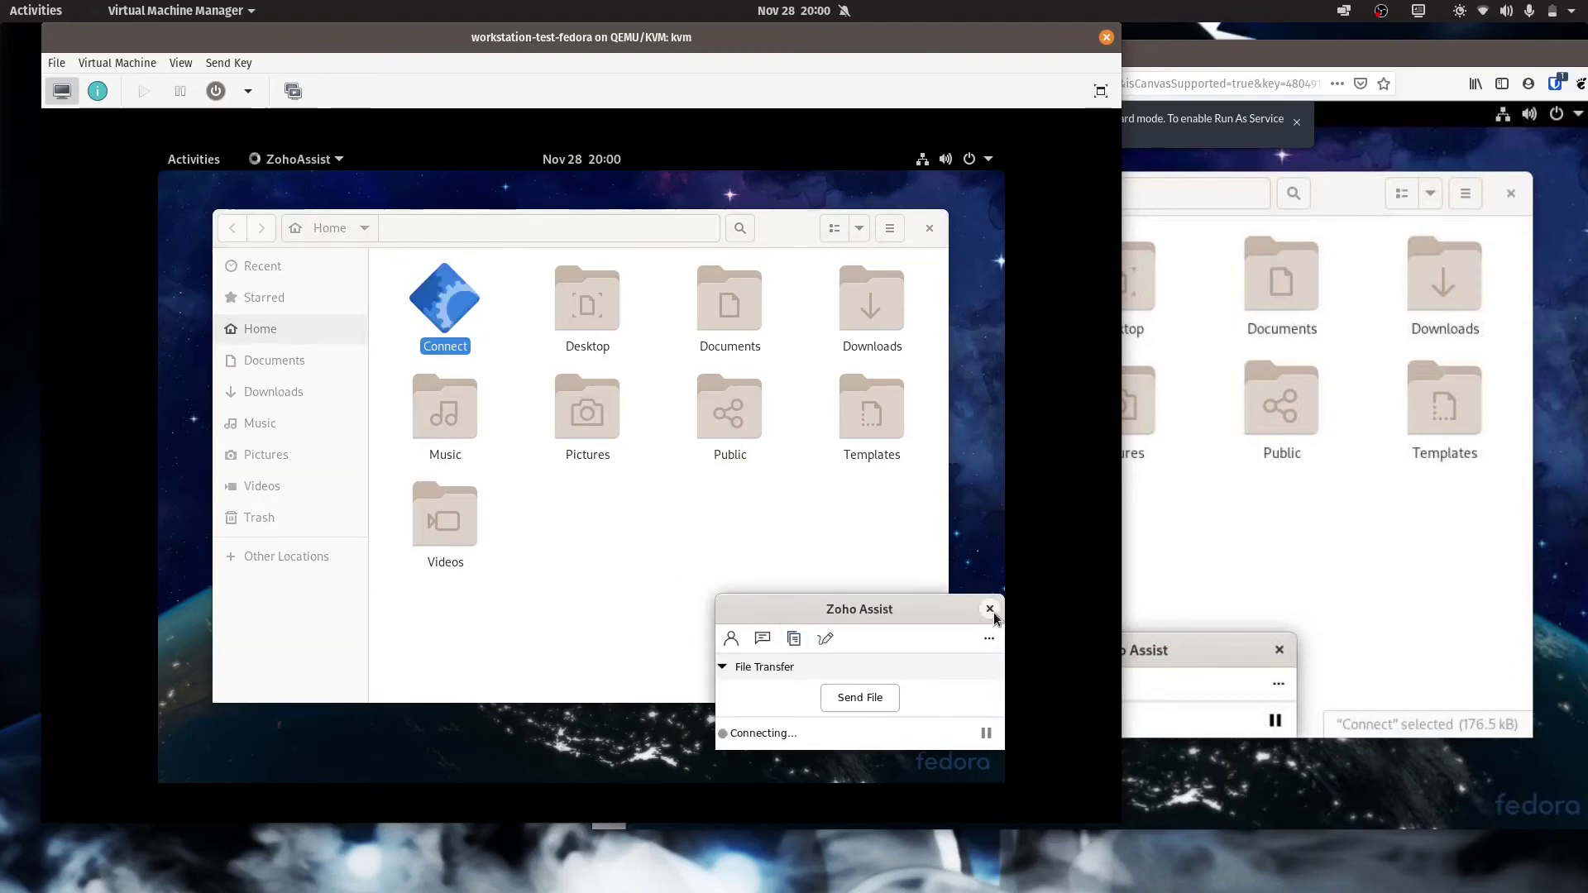
click(765, 639)
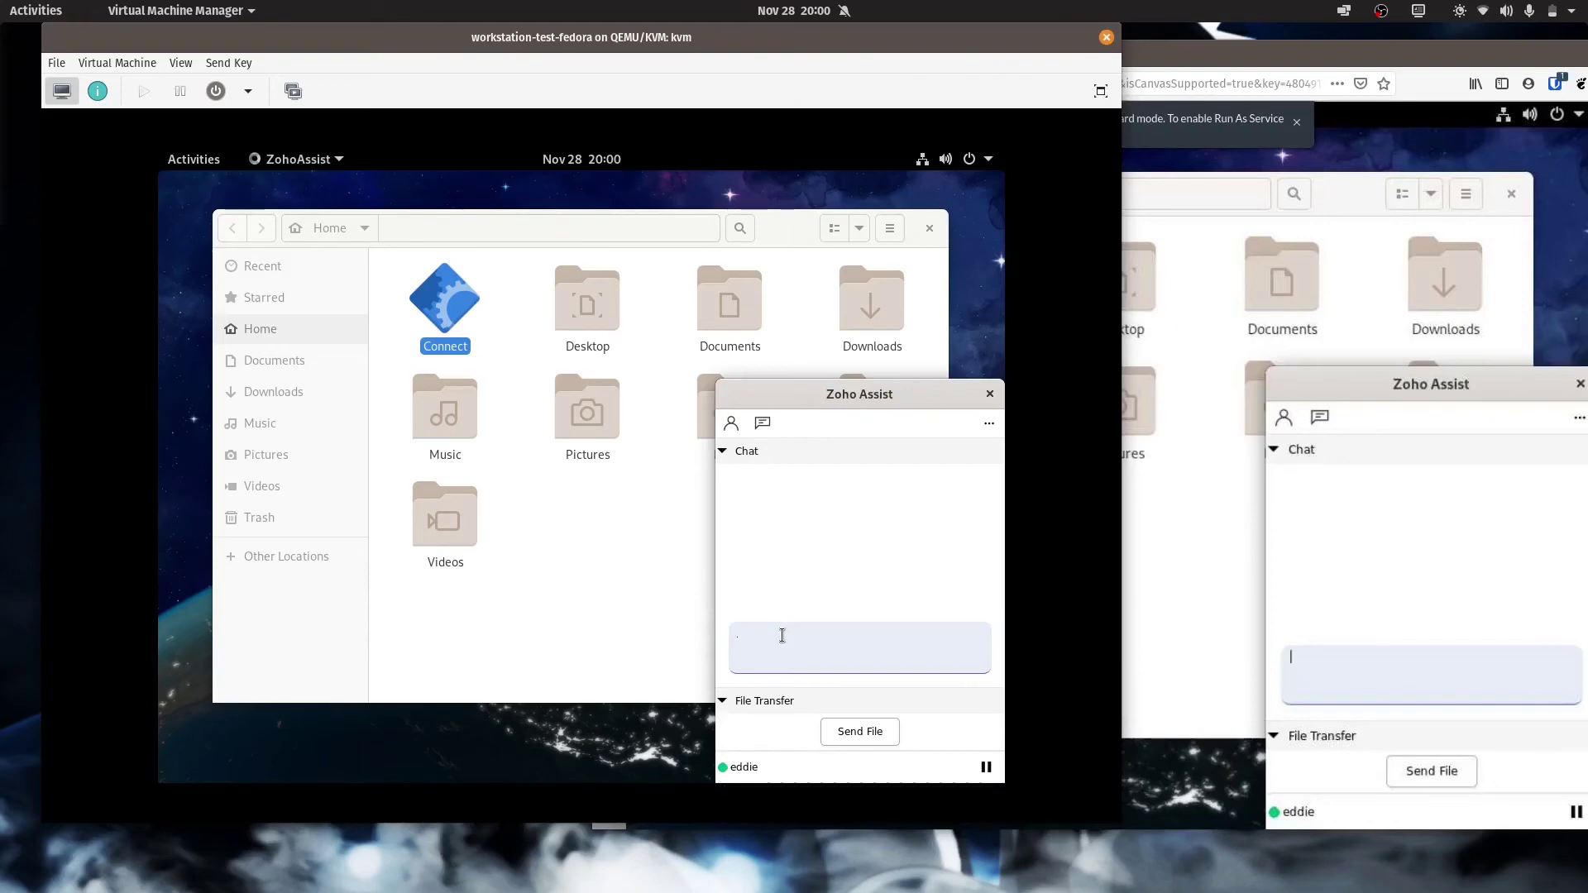
Send 'Testing chat' in the session chat, then show the remote Fedora application grid
text(Testing chat)
key(Return)
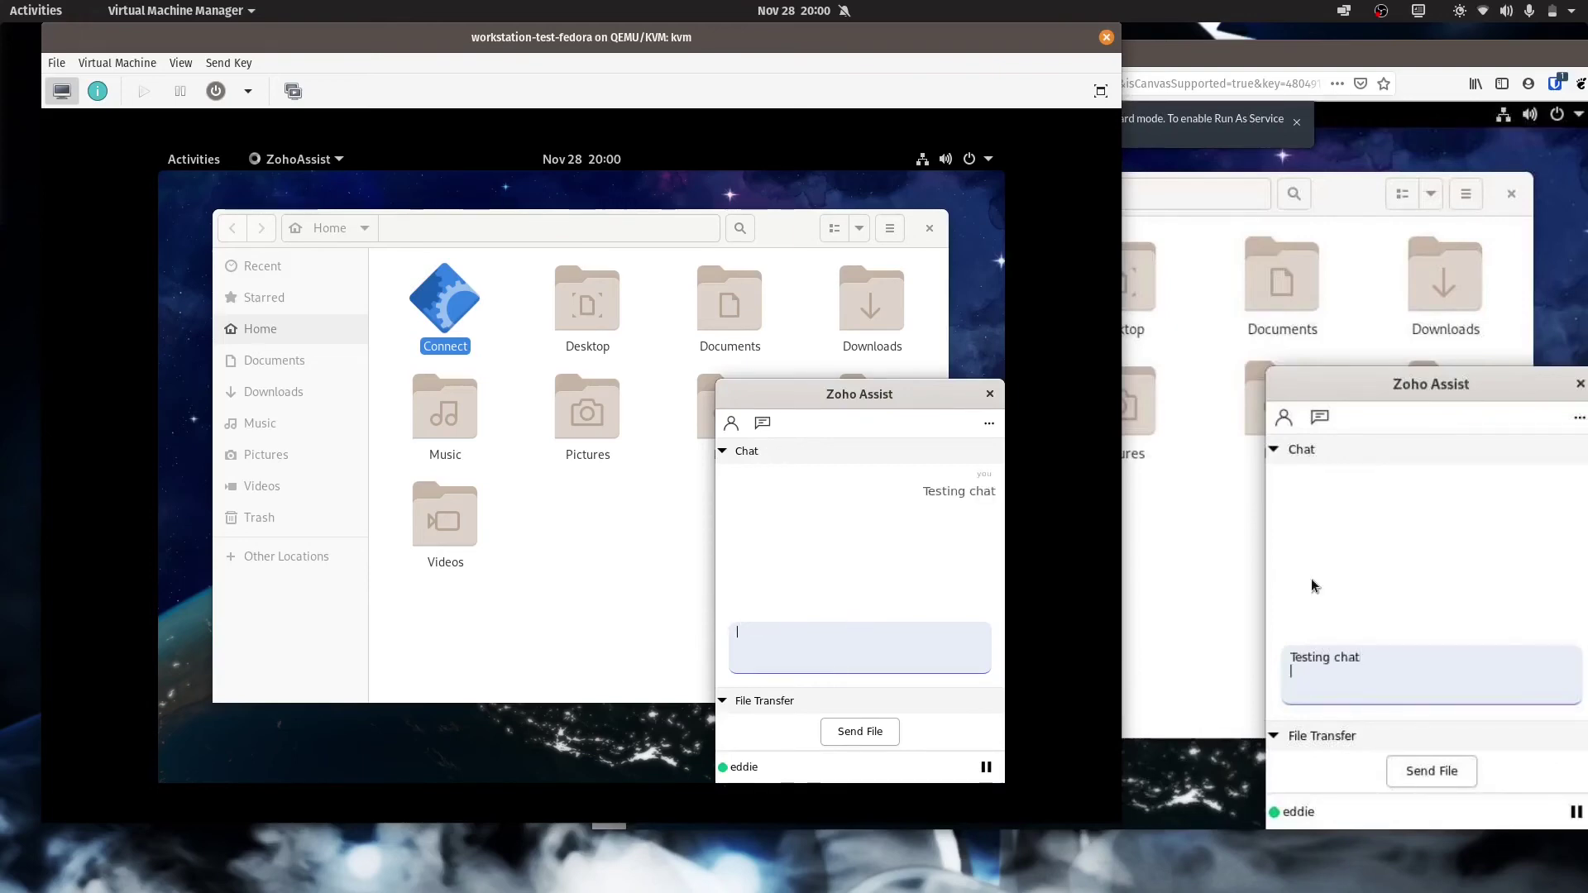
click(1189, 491)
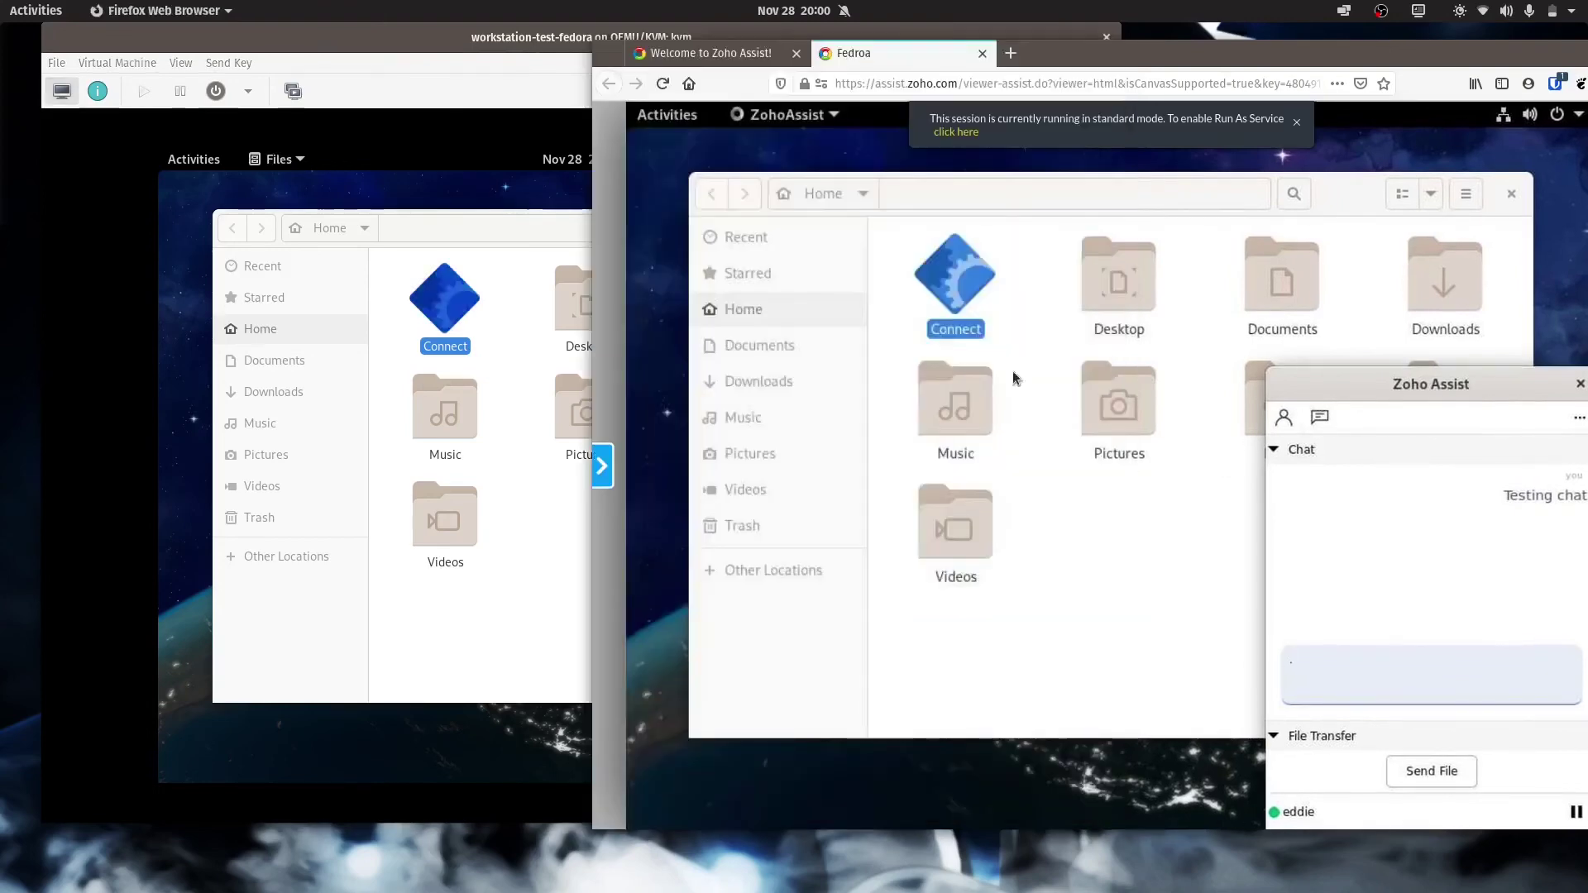
click(675, 116)
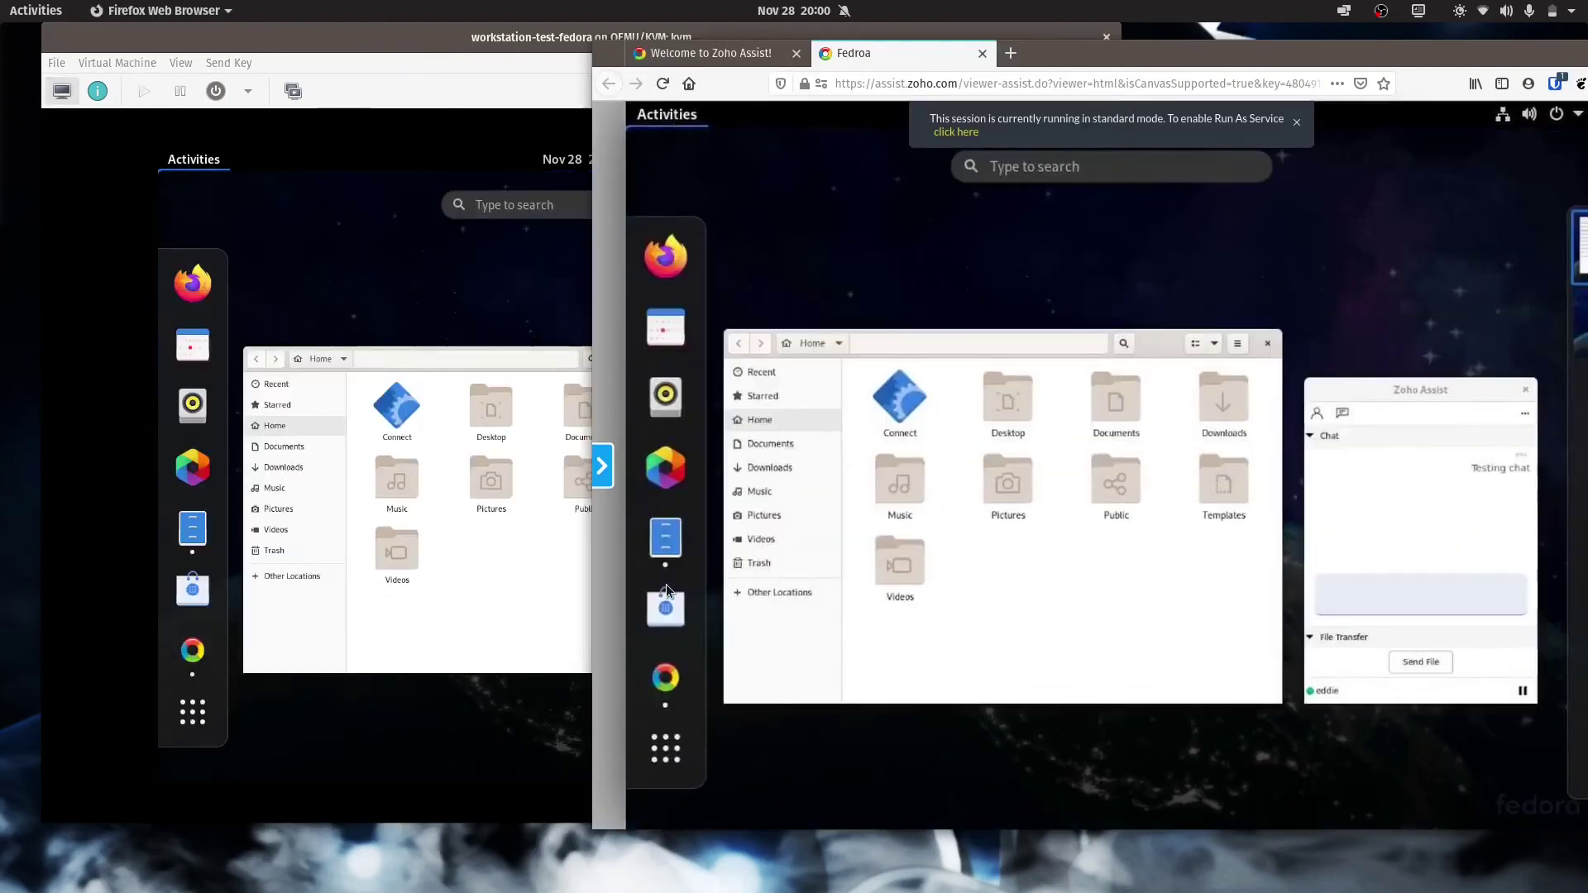
click(666, 746)
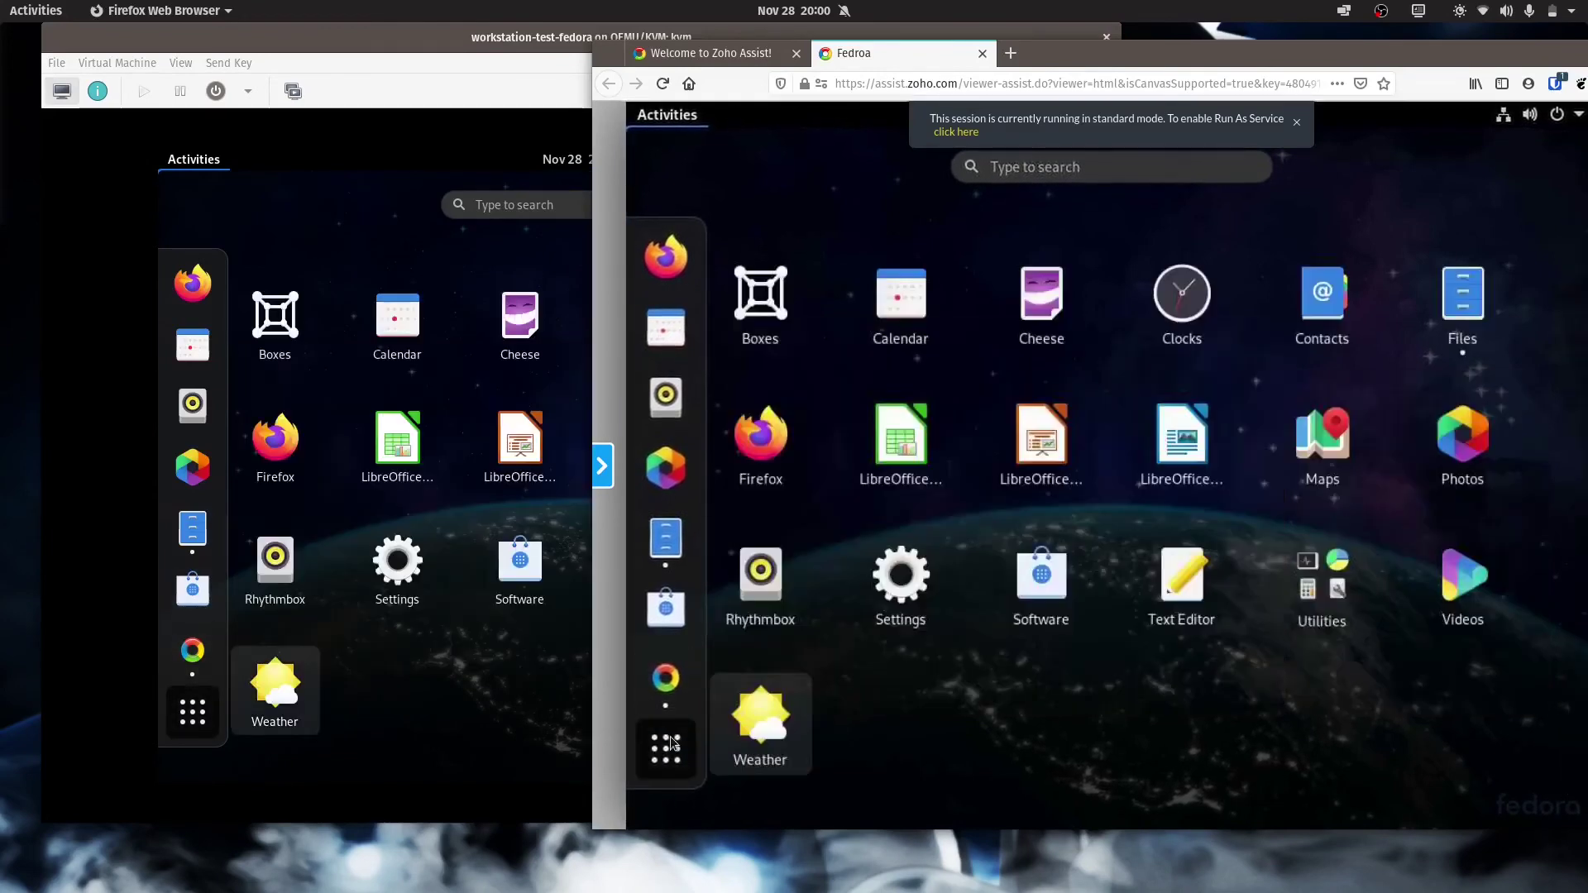
Find and launch Terminal on the remote Fedora machine, then run echo "TEsting Zoho"
text(terminal)
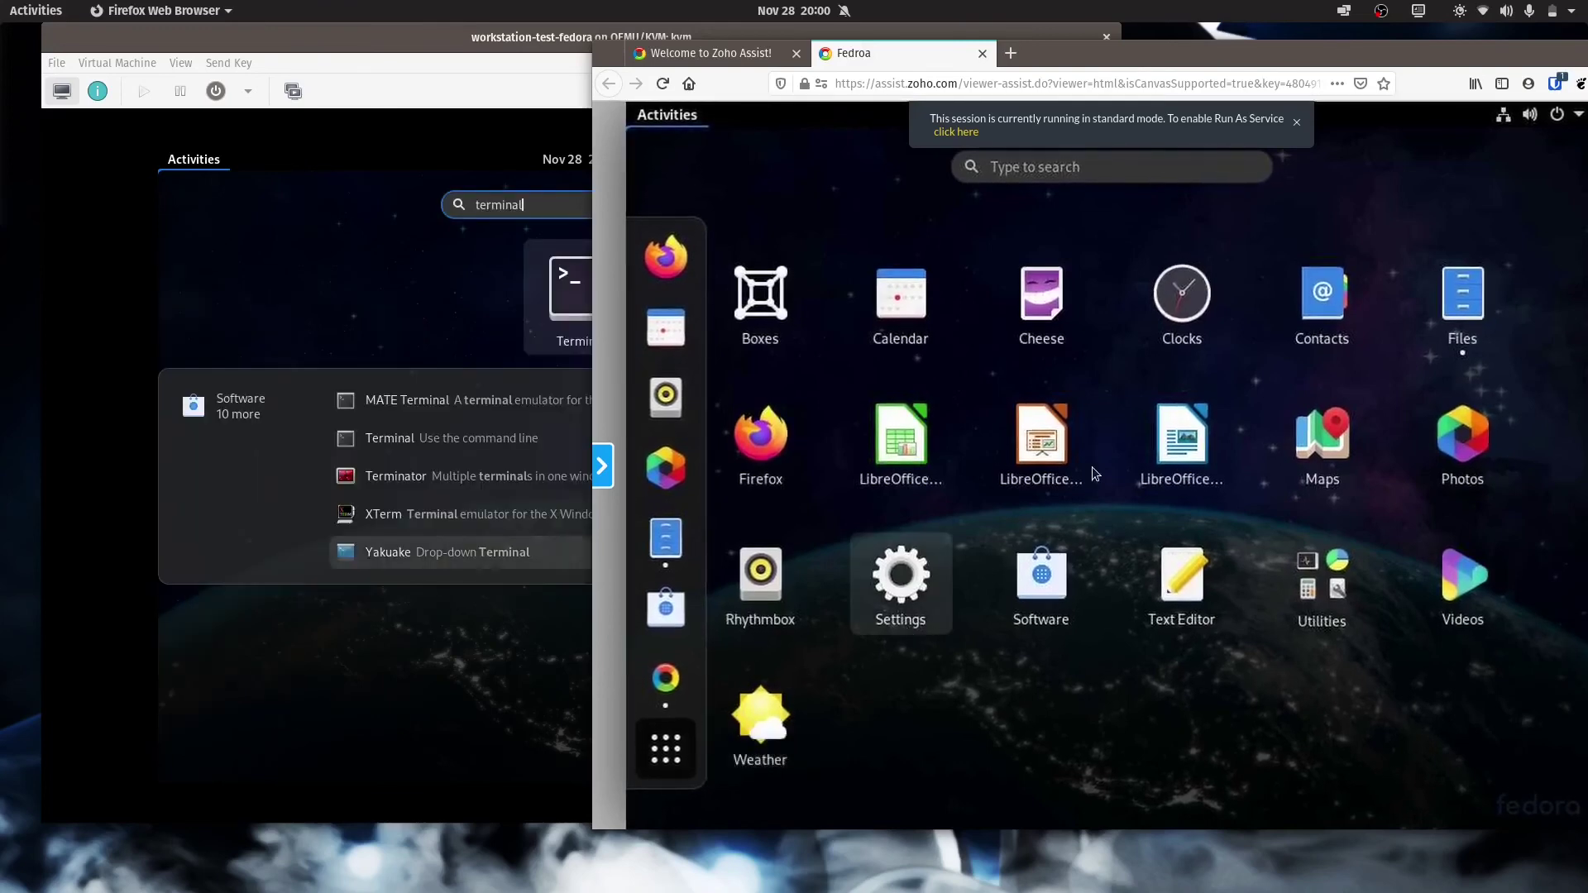
click(1095, 278)
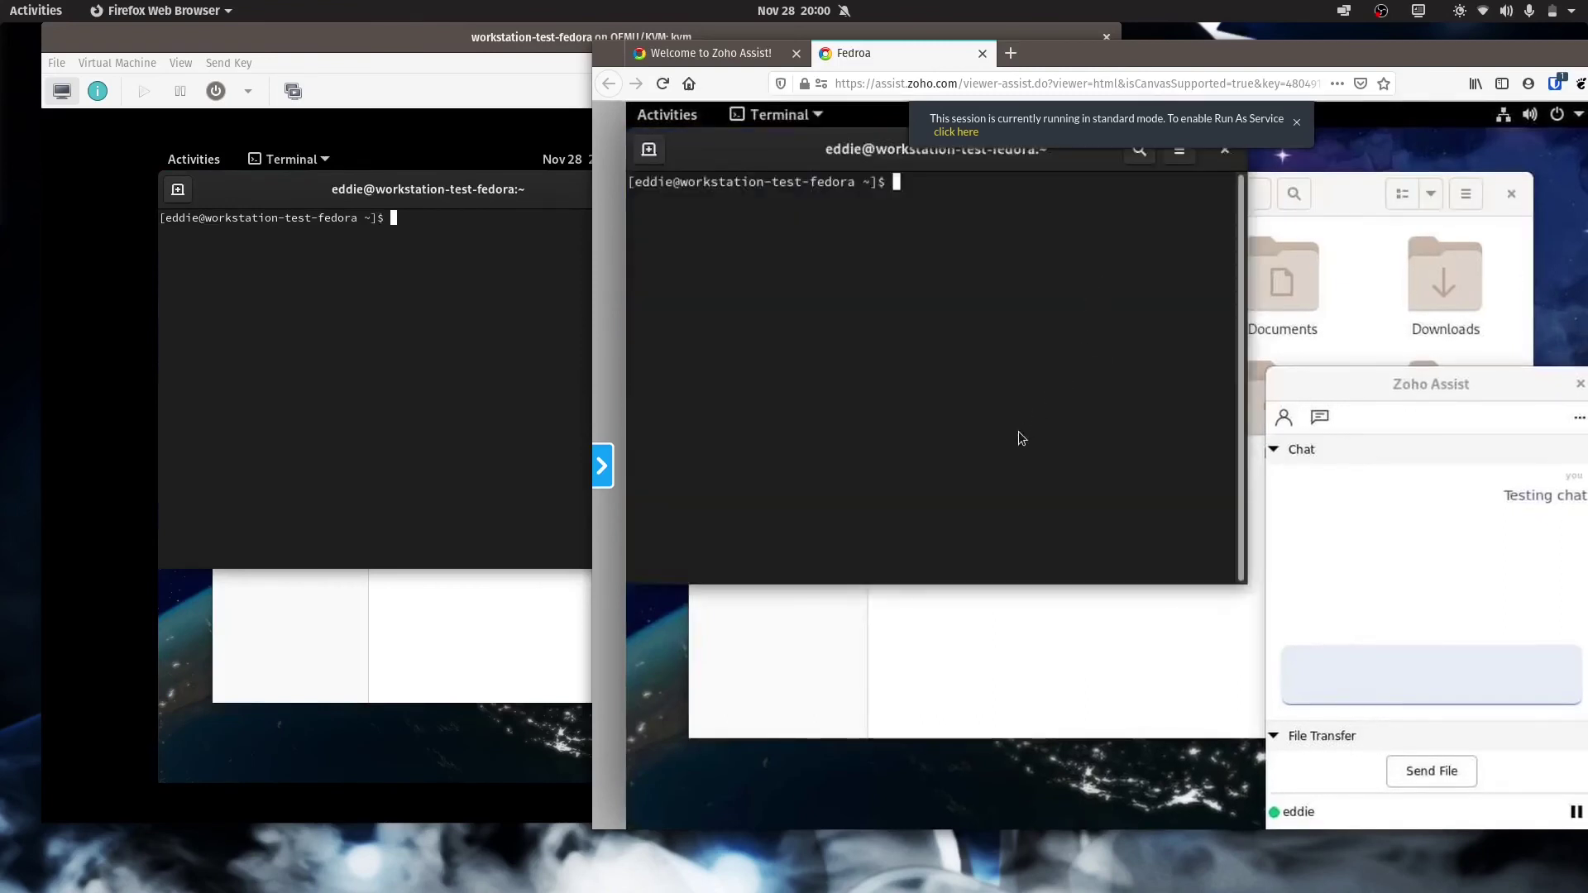
text(echo "TEsti)
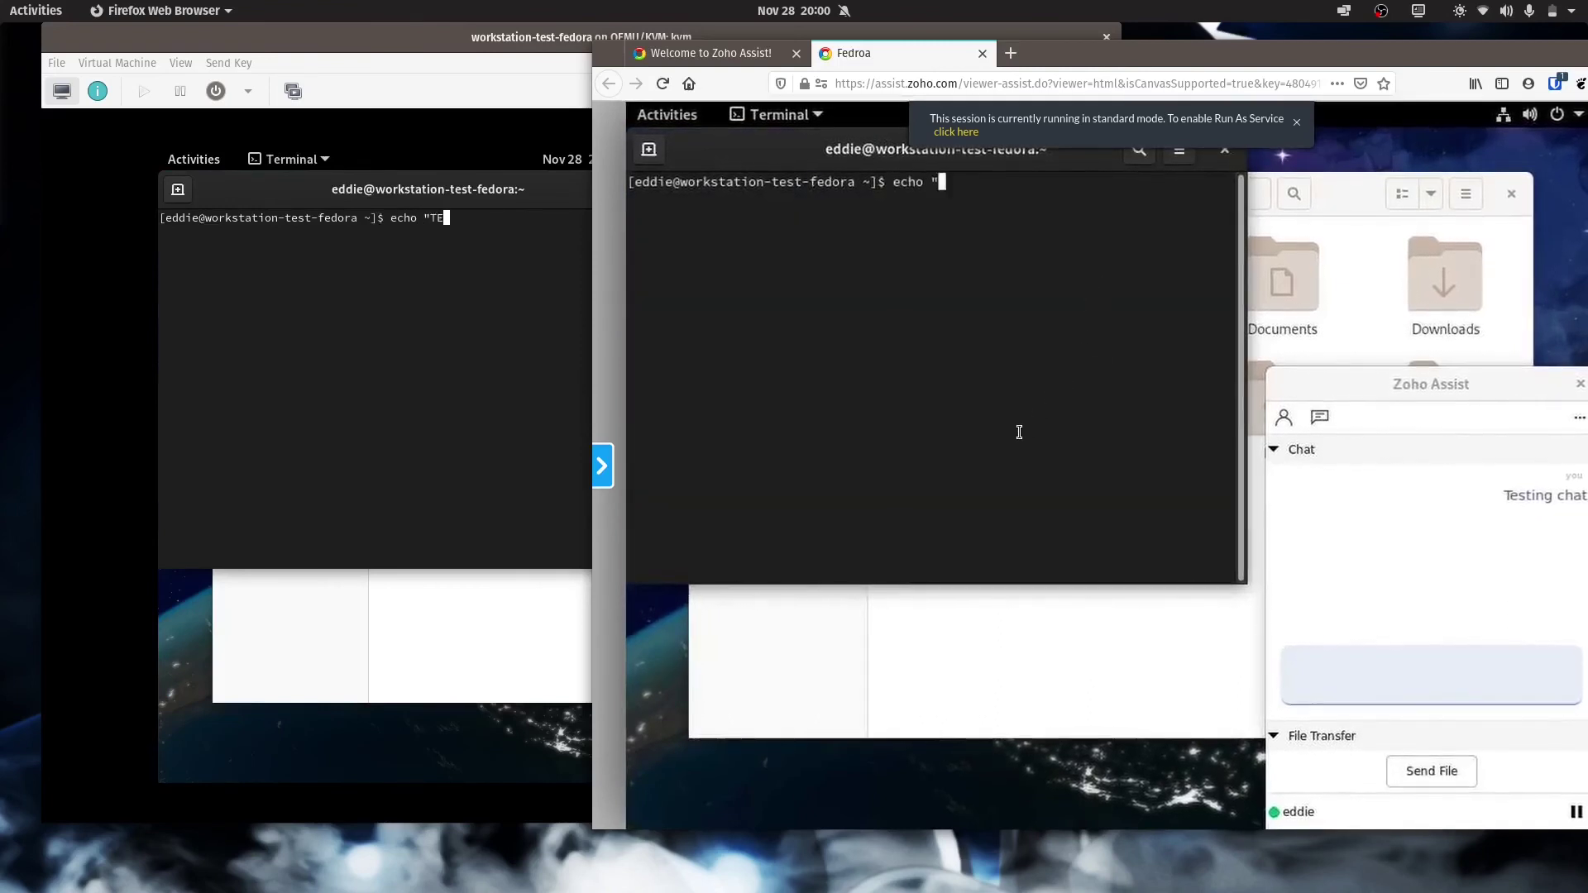
text(ng Zoho")
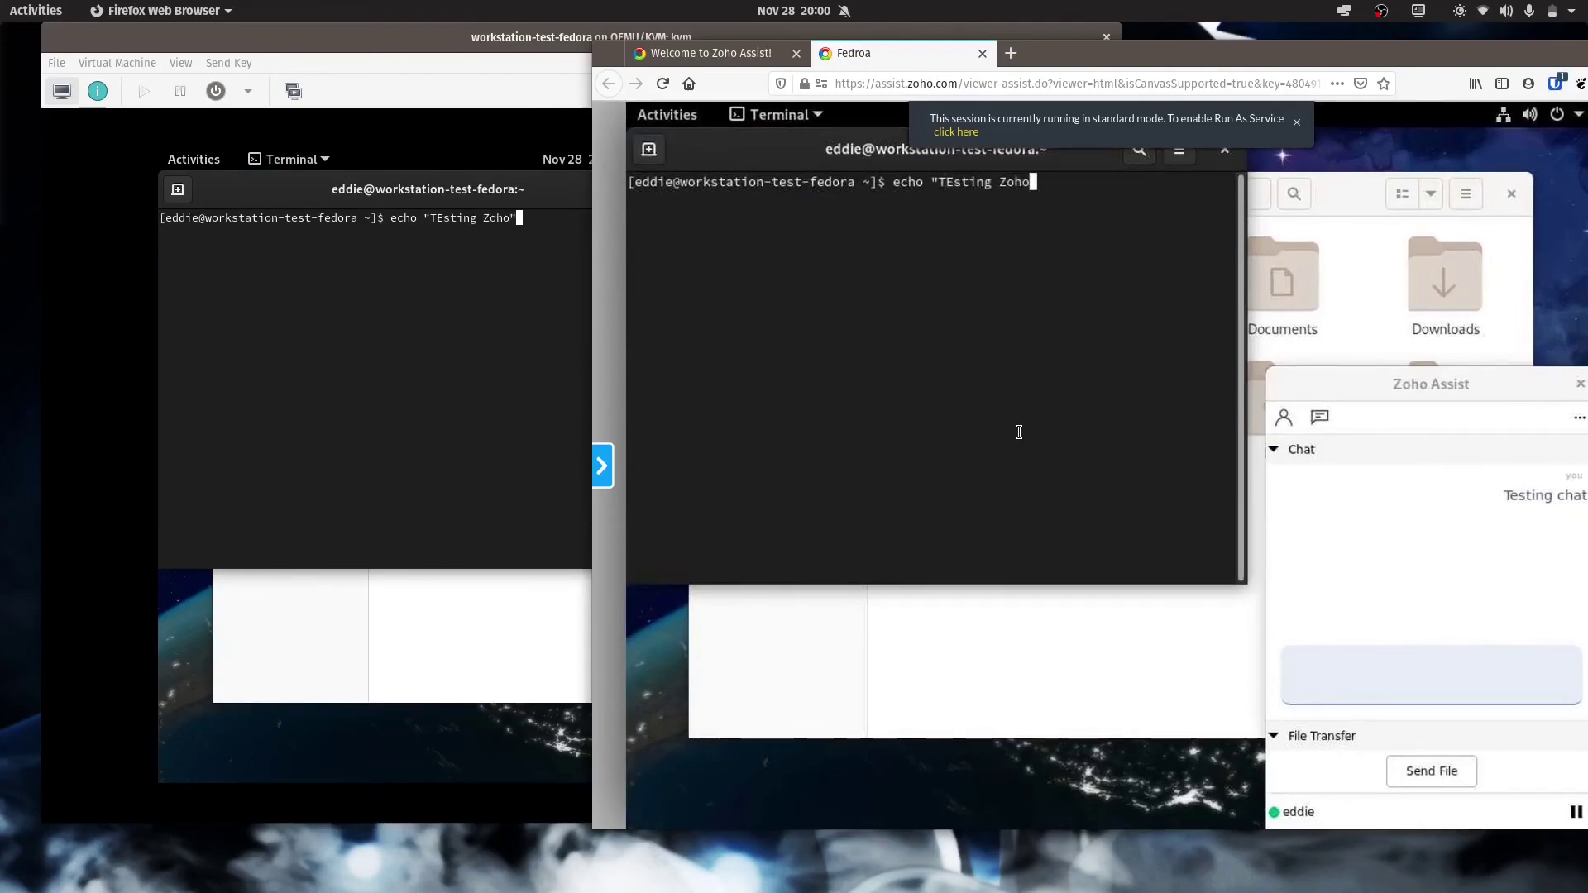
key(Return)
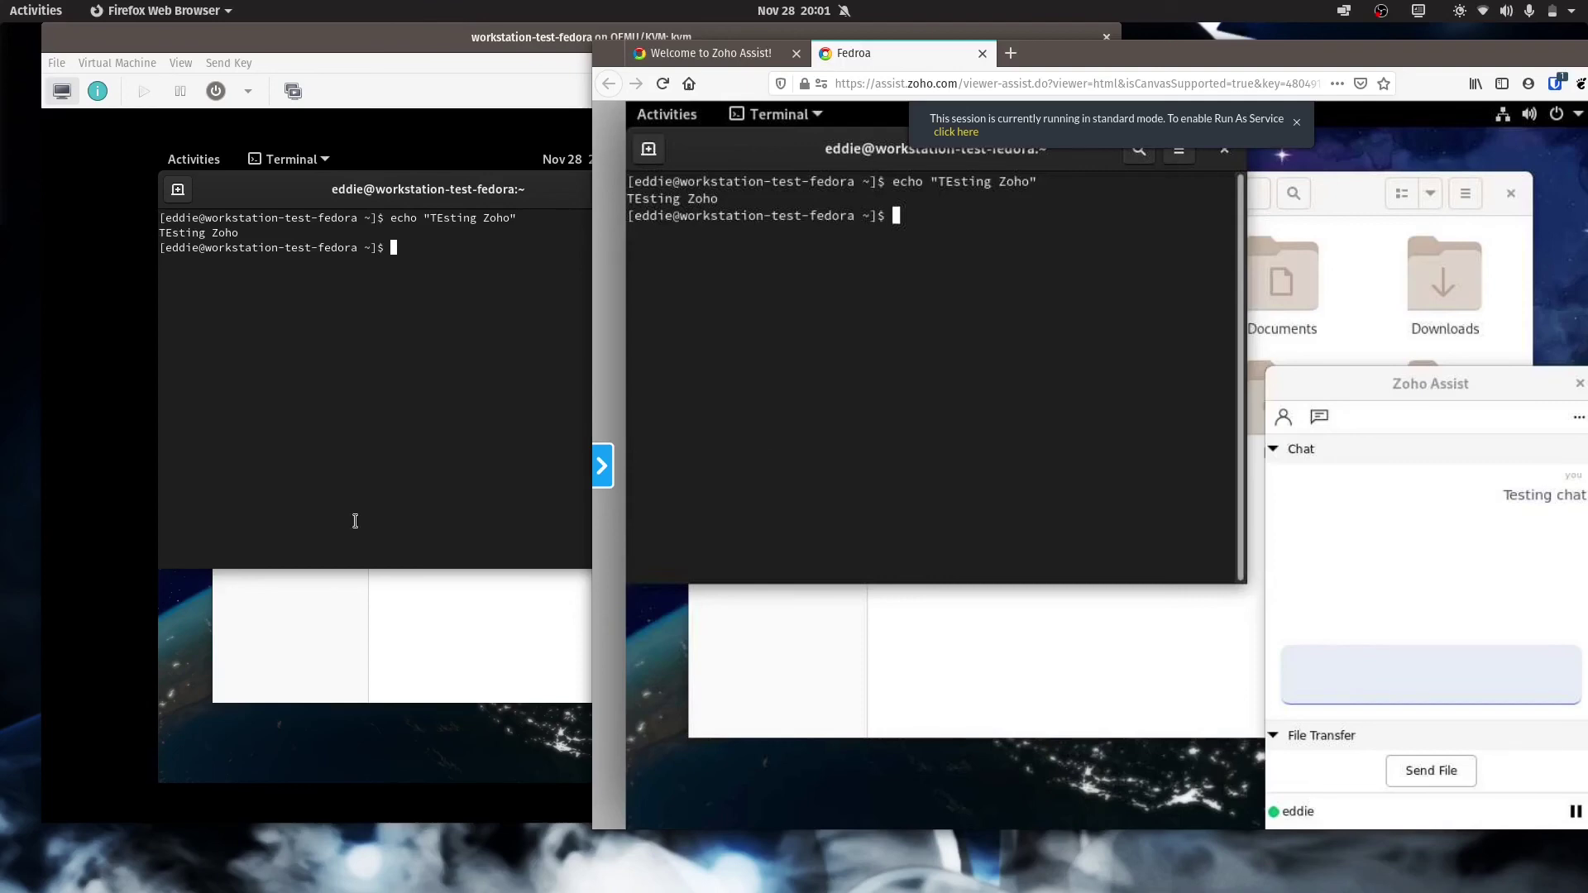
Log the current user out of the Fedora guest from the system menu
click(392, 481)
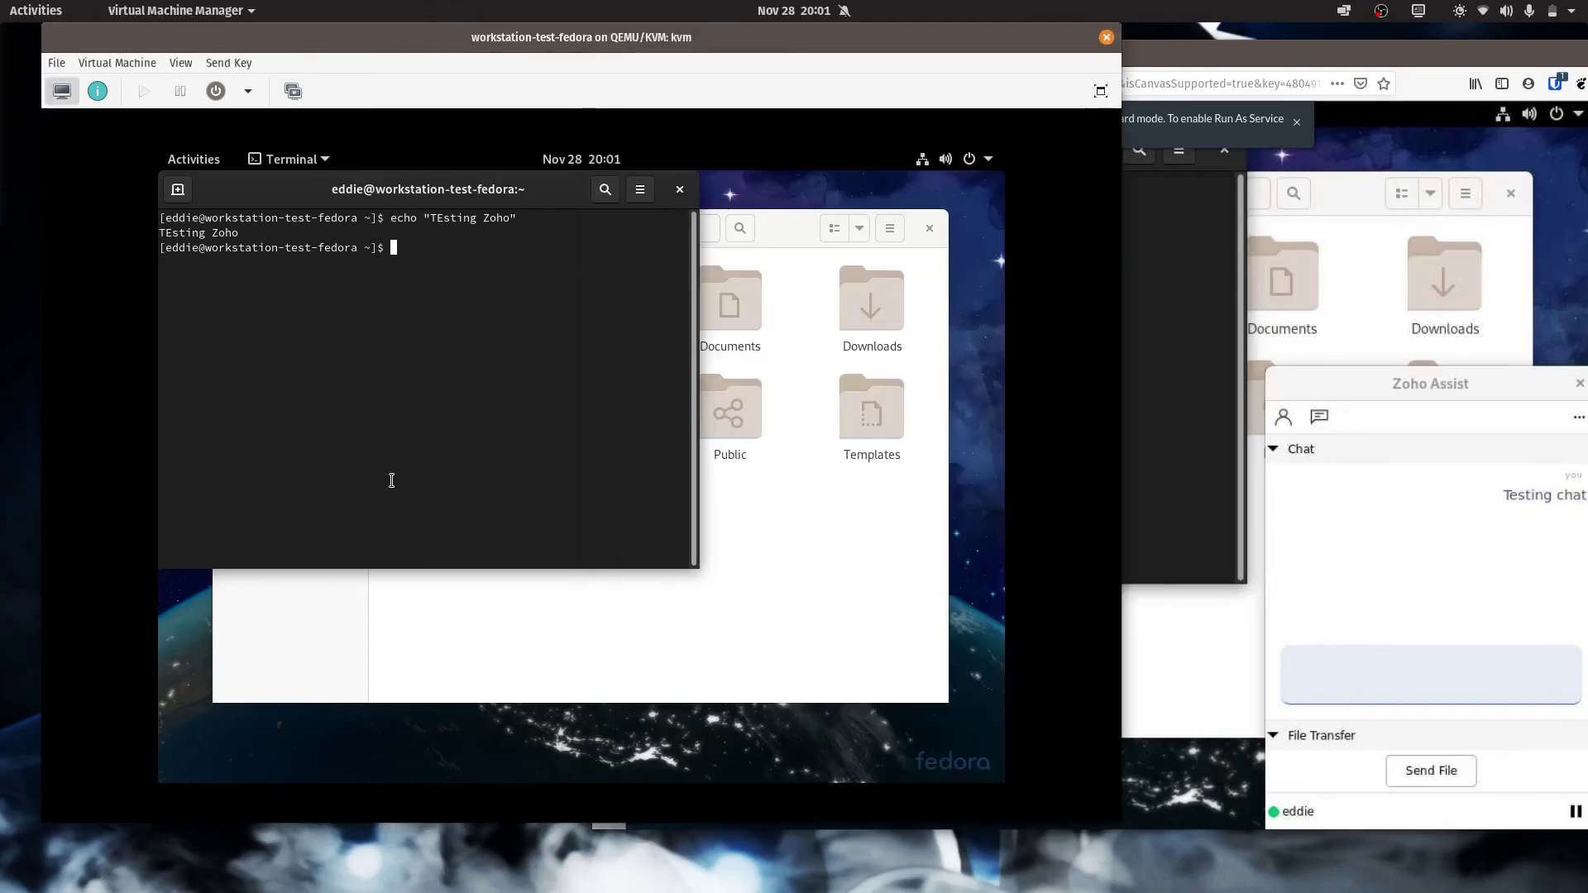
click(981, 161)
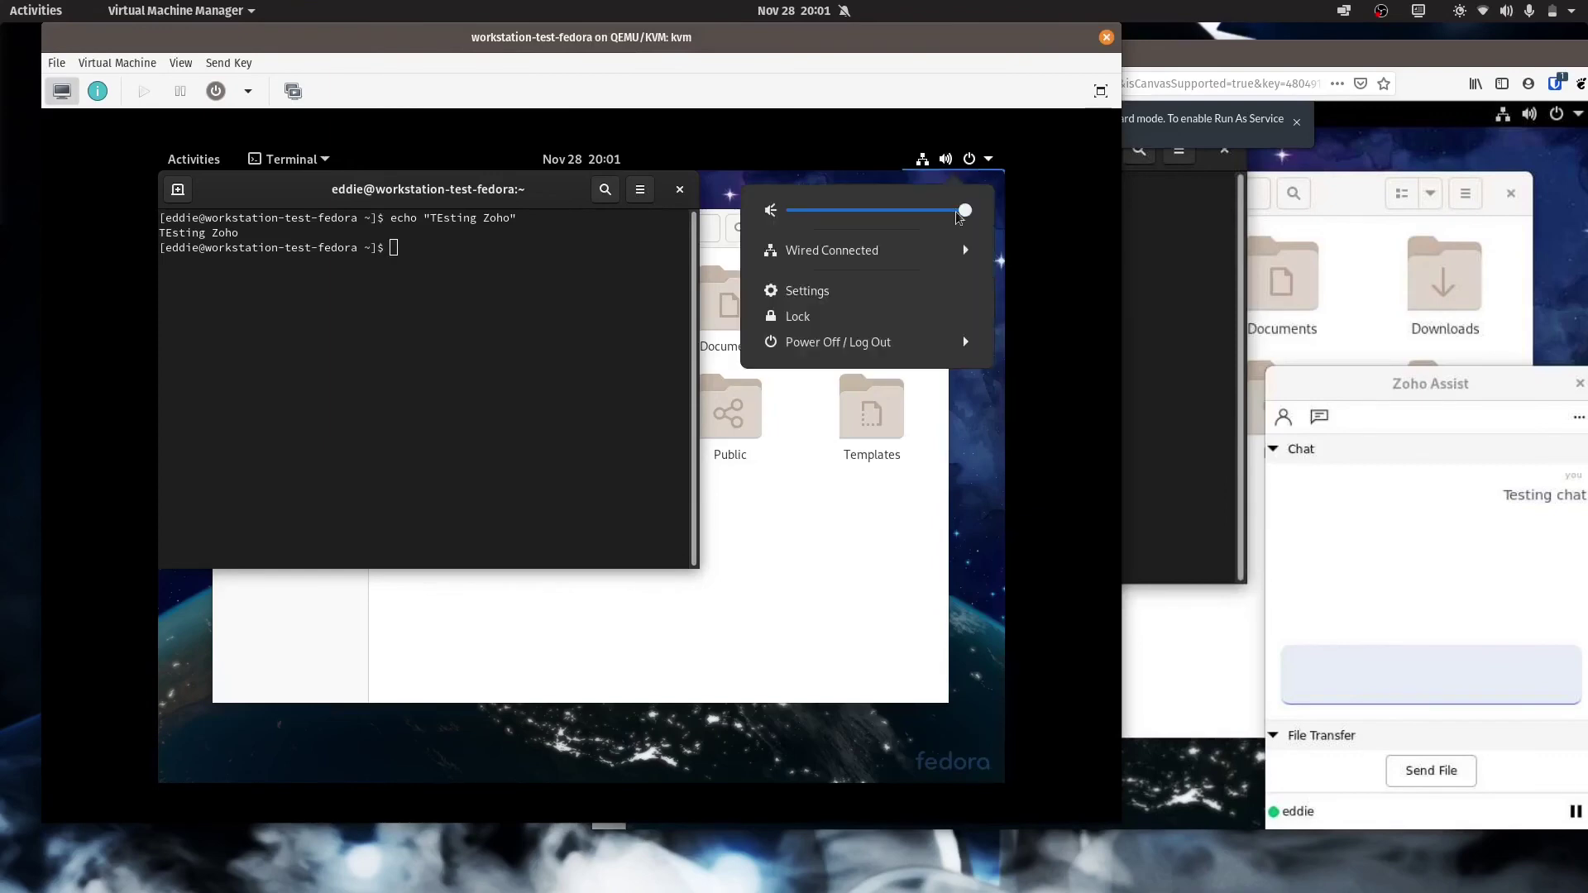
click(905, 342)
click(821, 461)
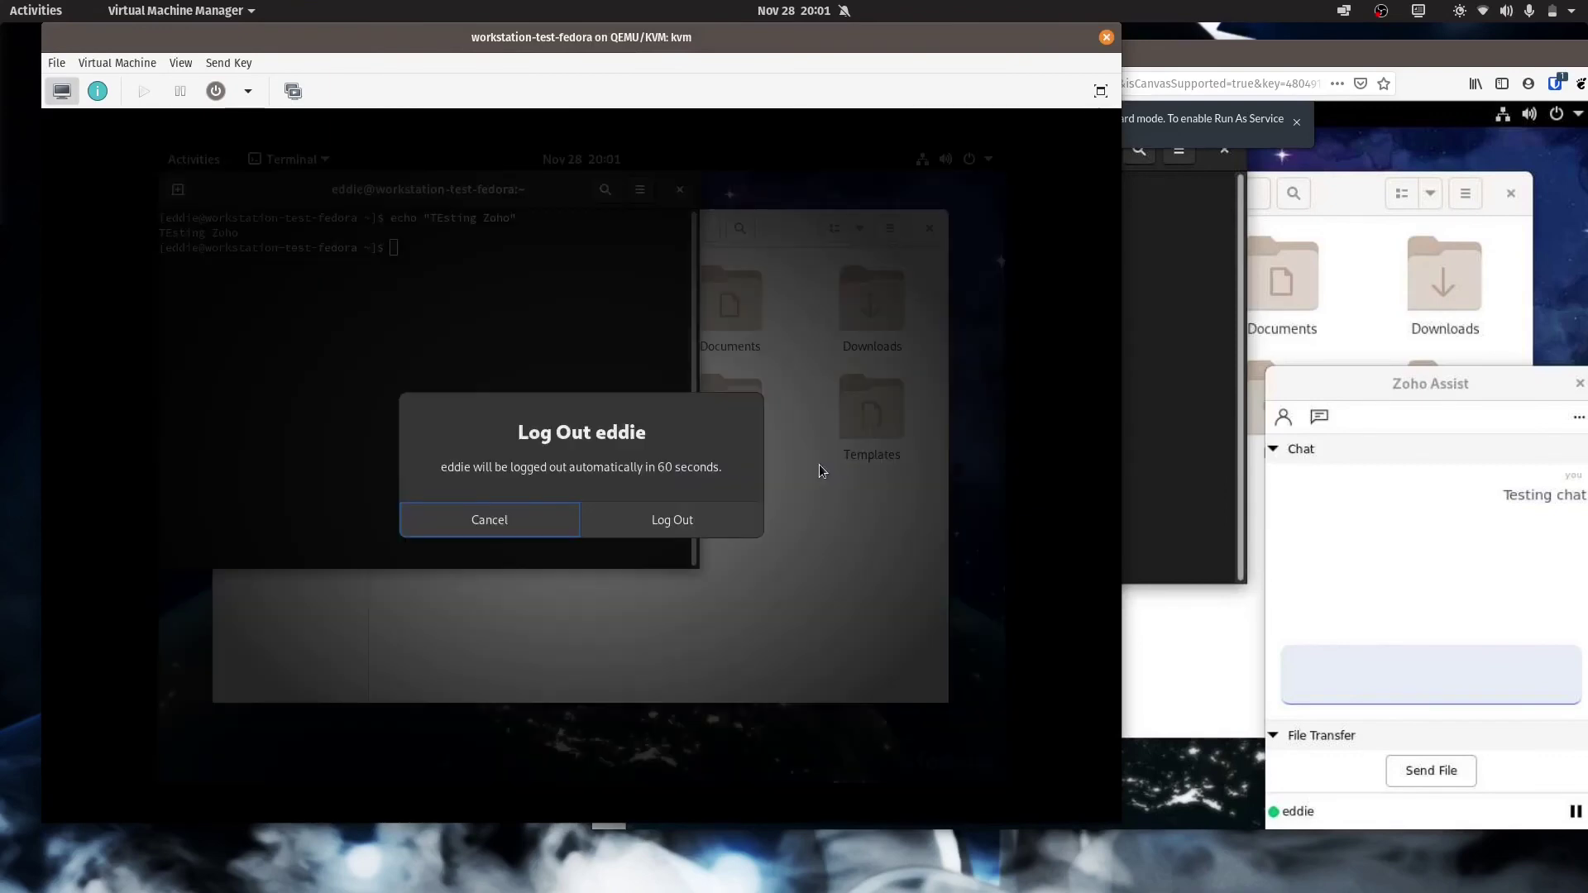
click(673, 518)
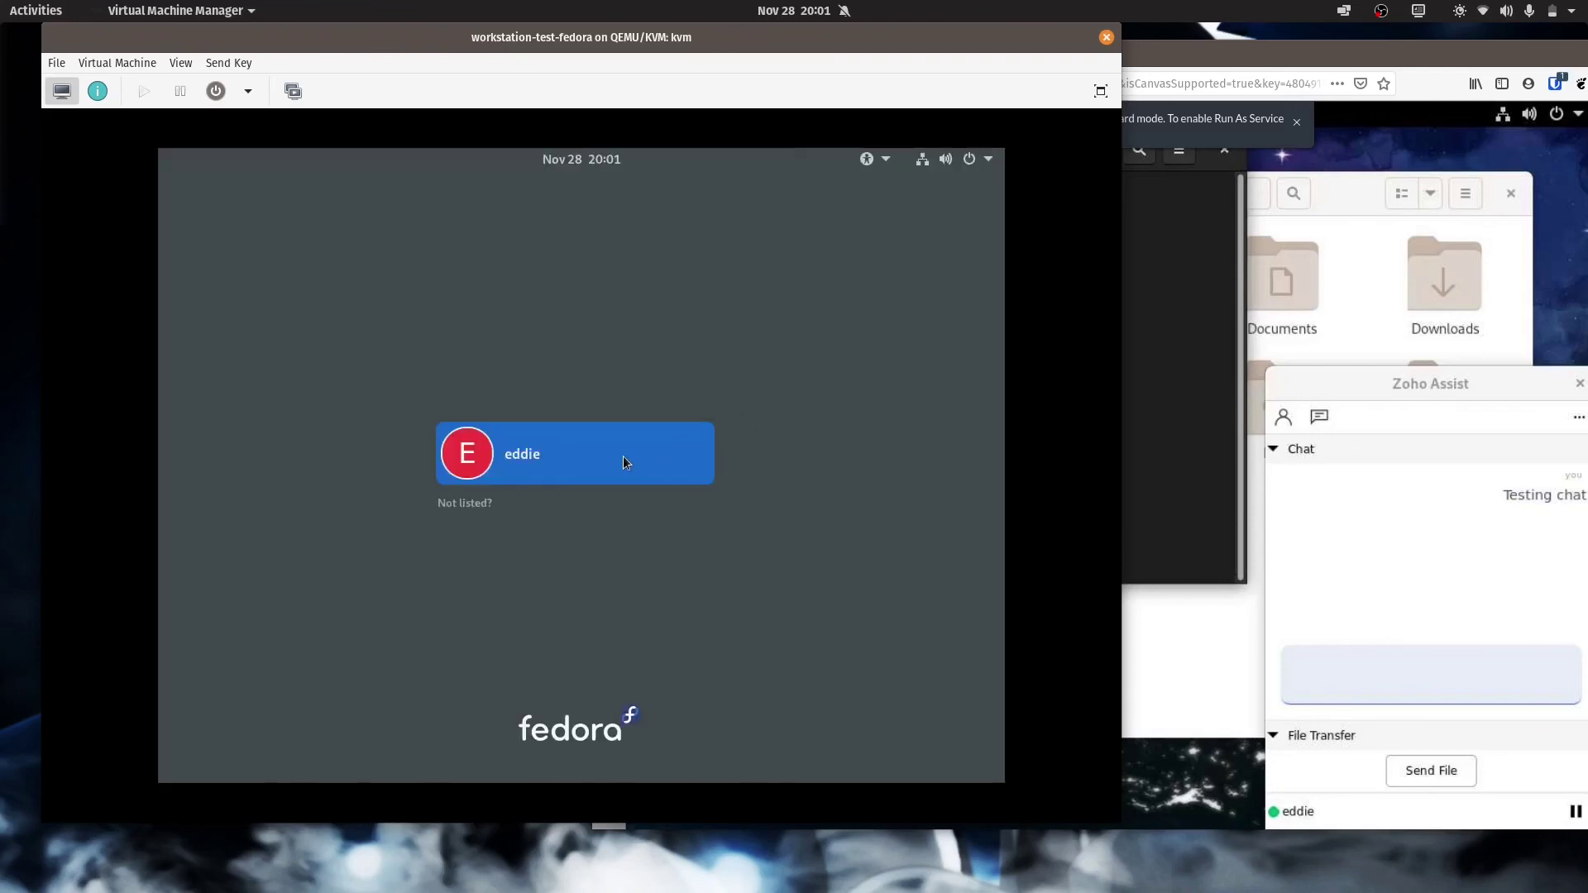
Log back in as the user with the GNOME session, re-entering the account password once
click(623, 463)
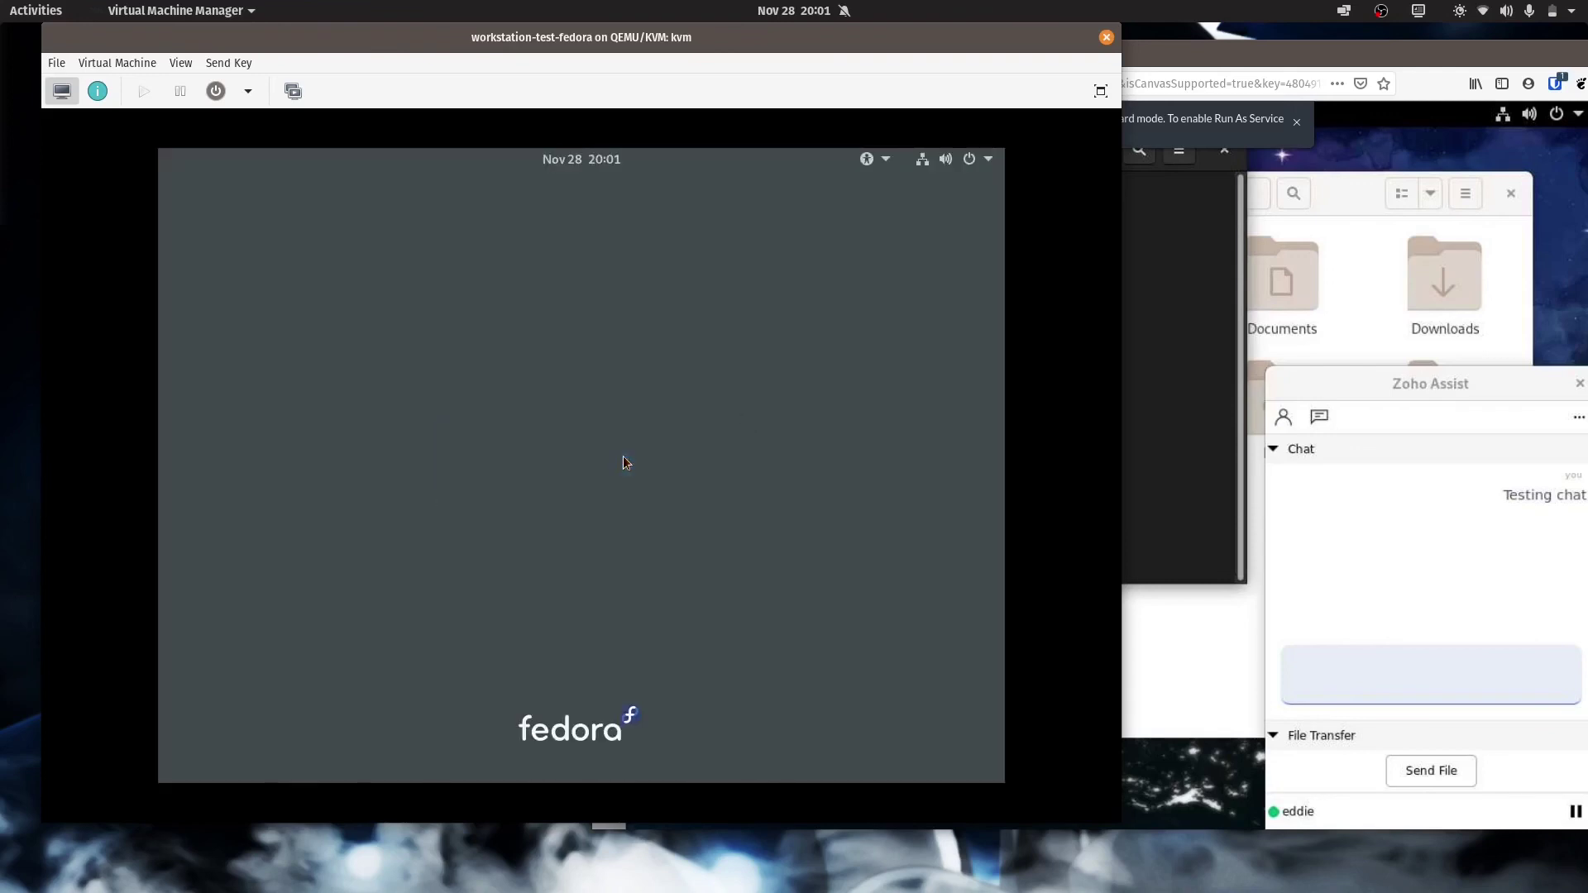
click(964, 742)
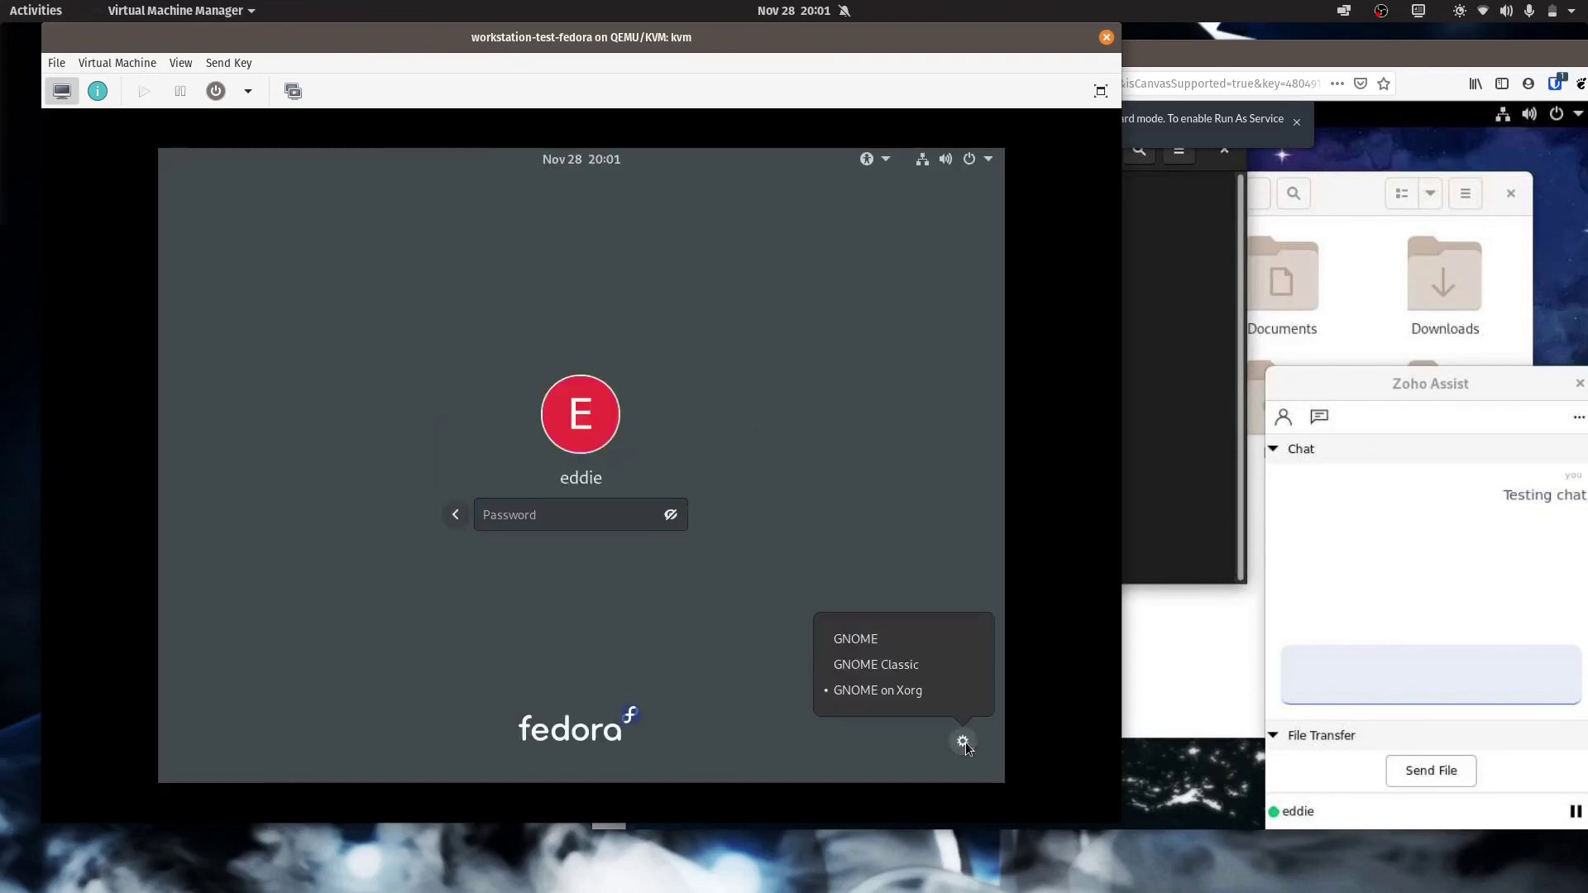
click(875, 642)
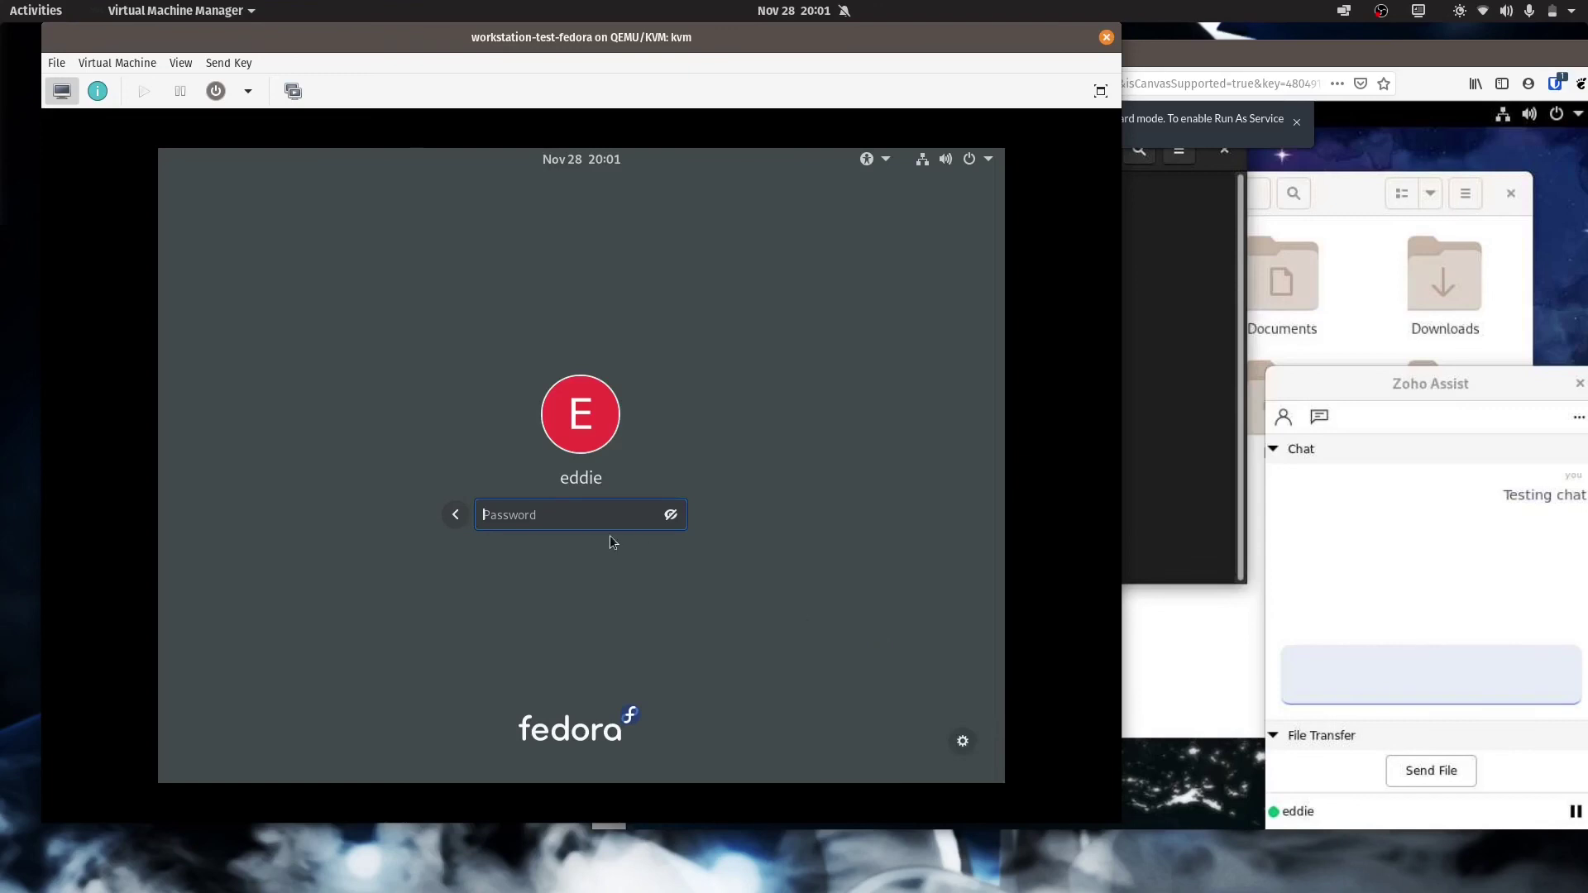
text(*********)
key(Return)
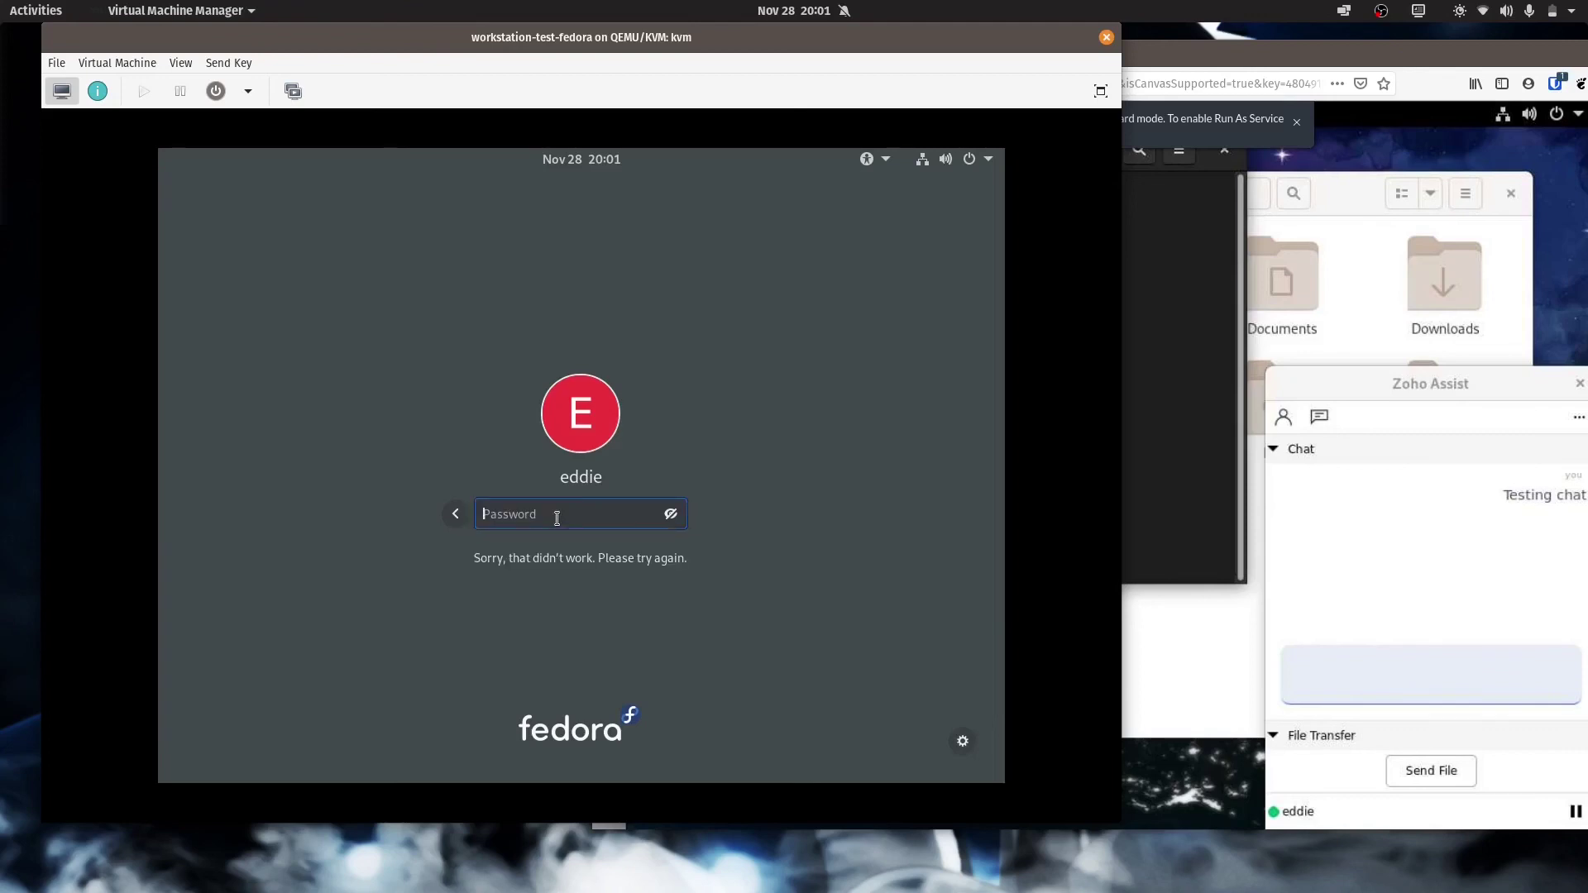
text(***)
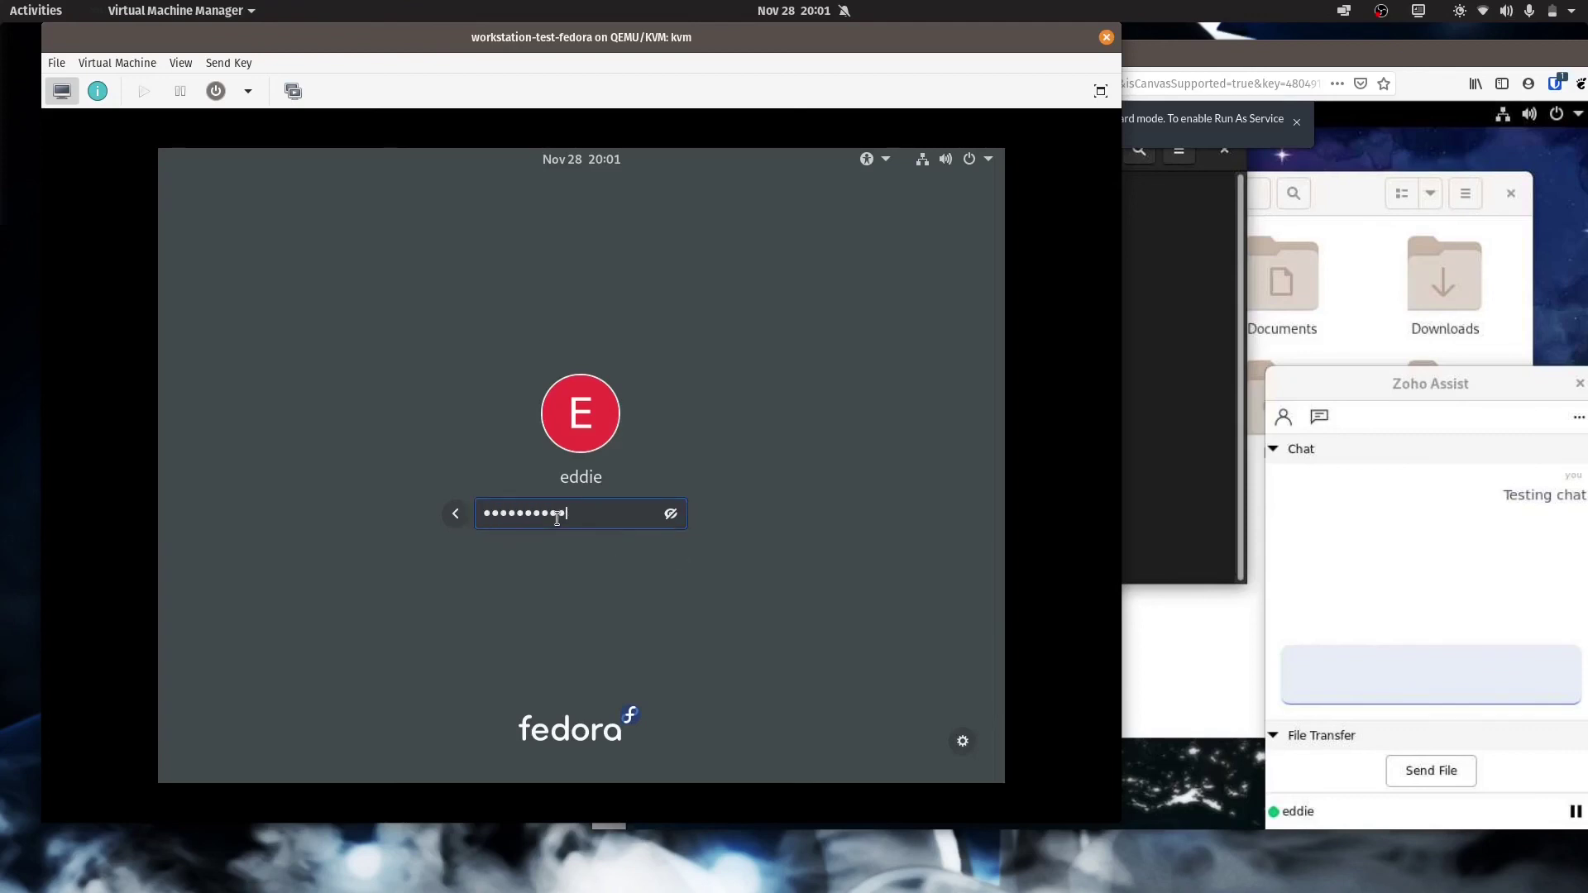
key(Return)
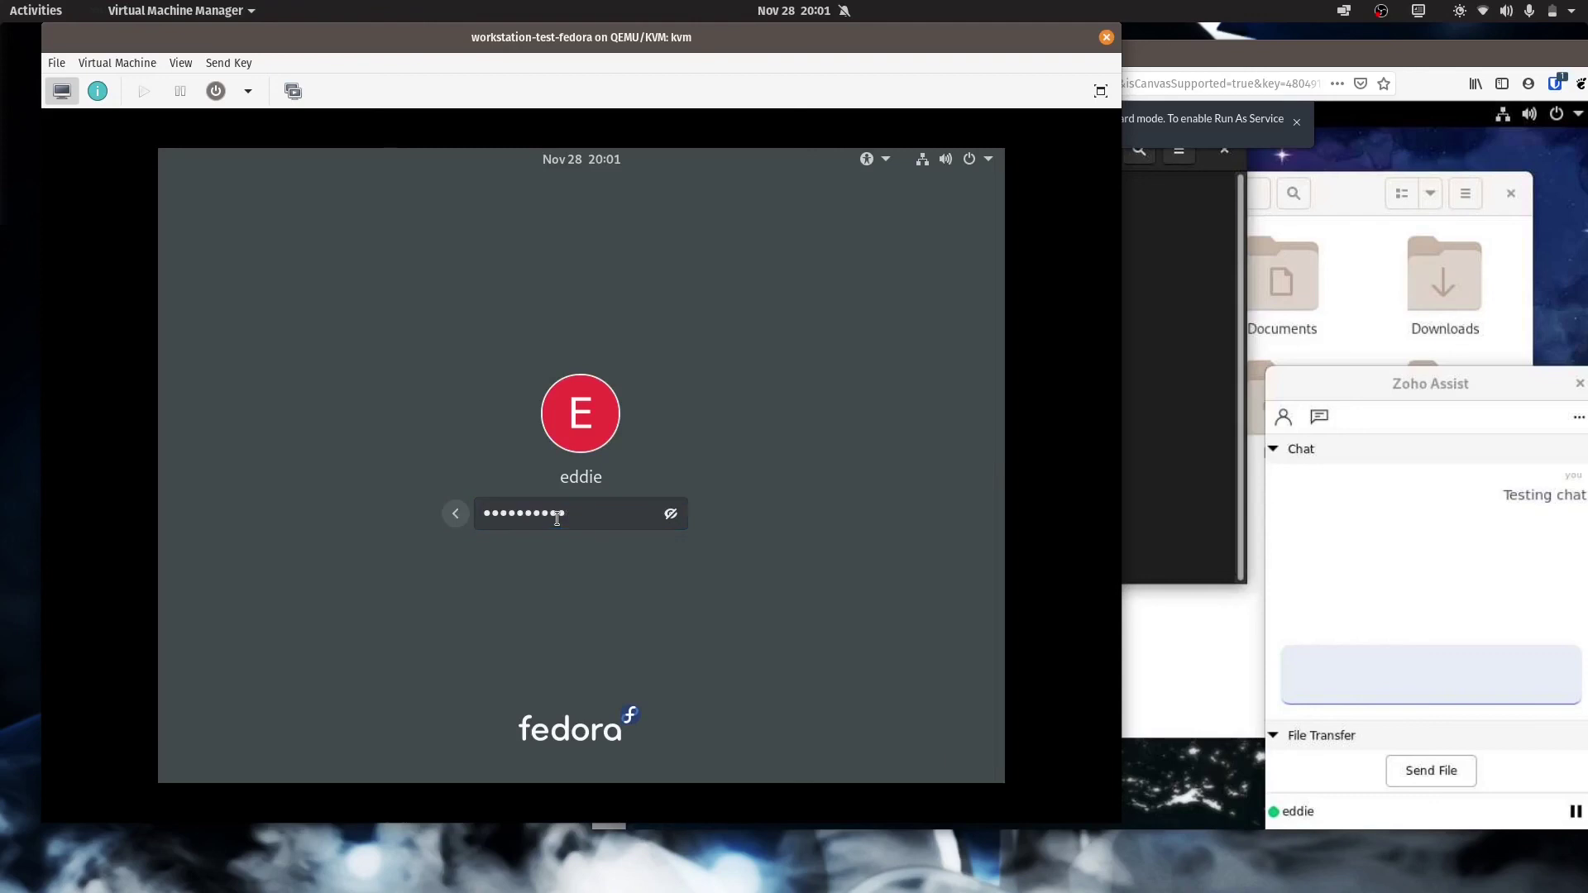